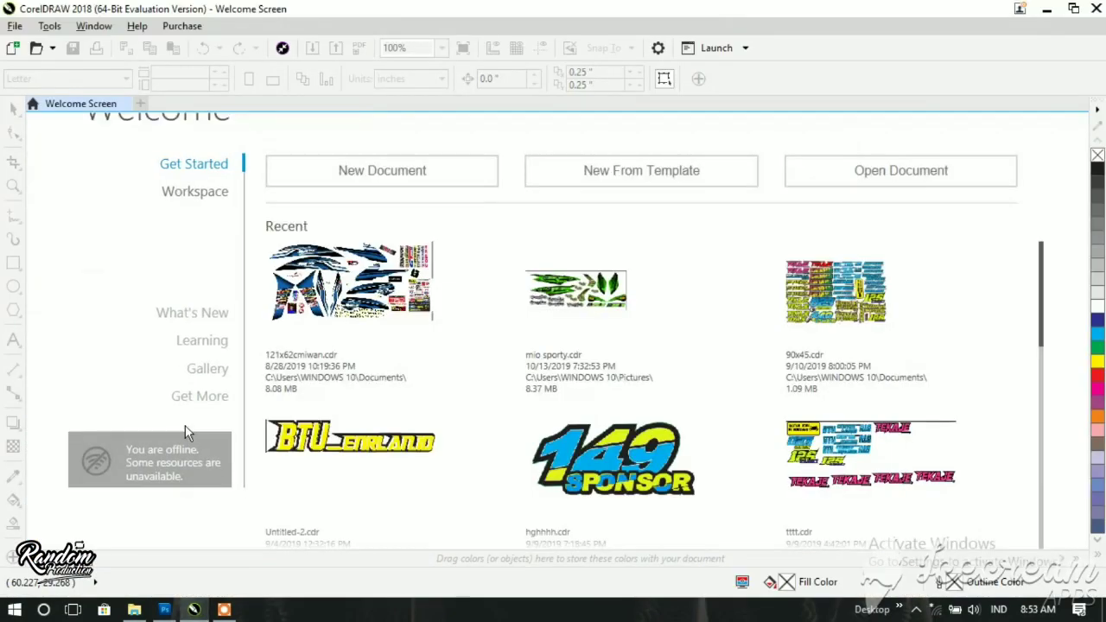
- Create a new blank document in centimetres, 121 cm wide by 62 cm tall
{"action": "left_click", "coordinate": [385, 183]}
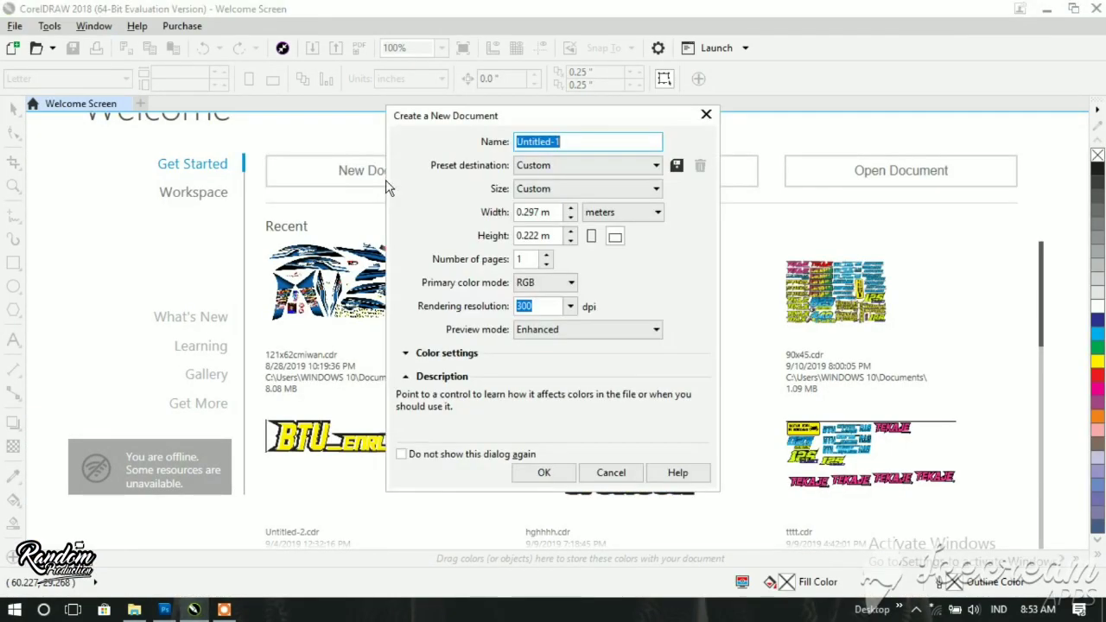
{"action": "left_click", "coordinate": [595, 216]}
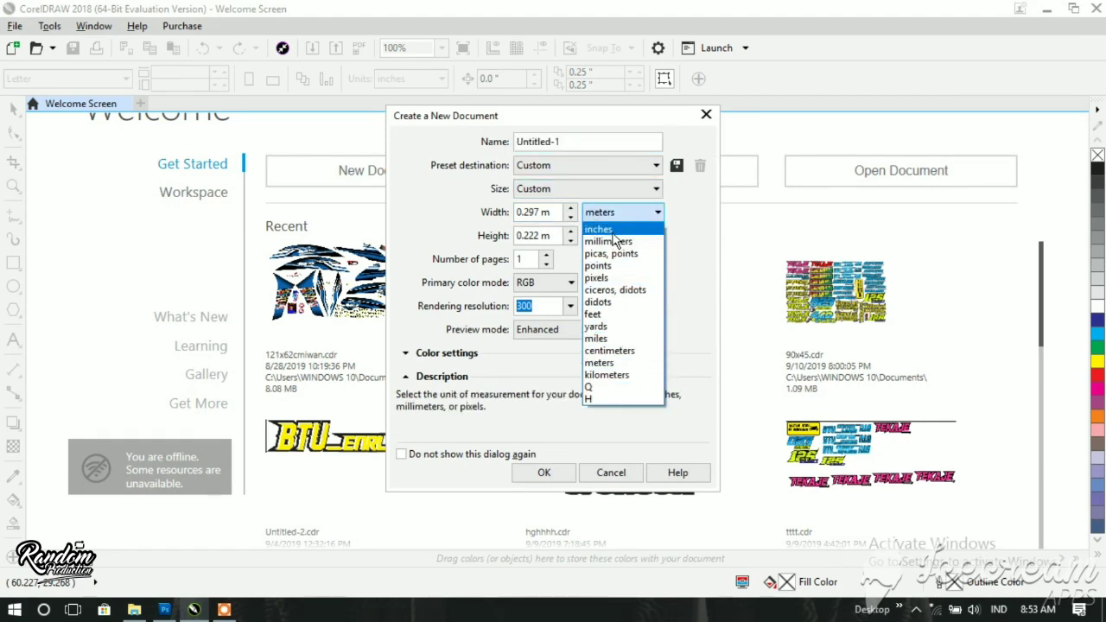
{"action": "left_click", "coordinate": [610, 350]}
{"action": "left_click", "coordinate": [544, 212]}
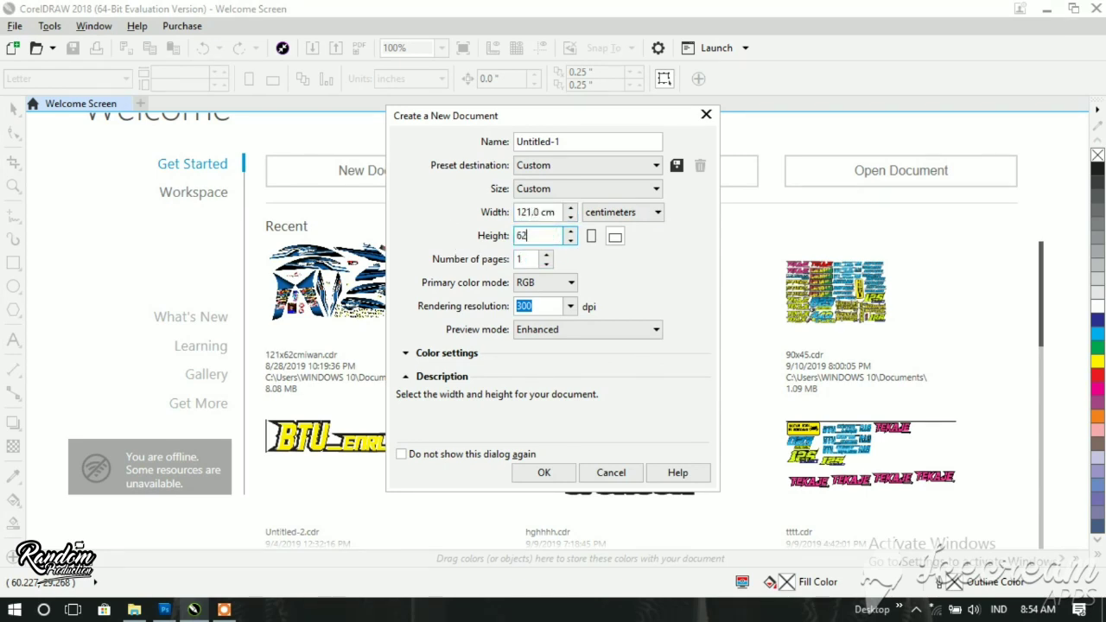
{"action": "left_click", "coordinate": [539, 474]}
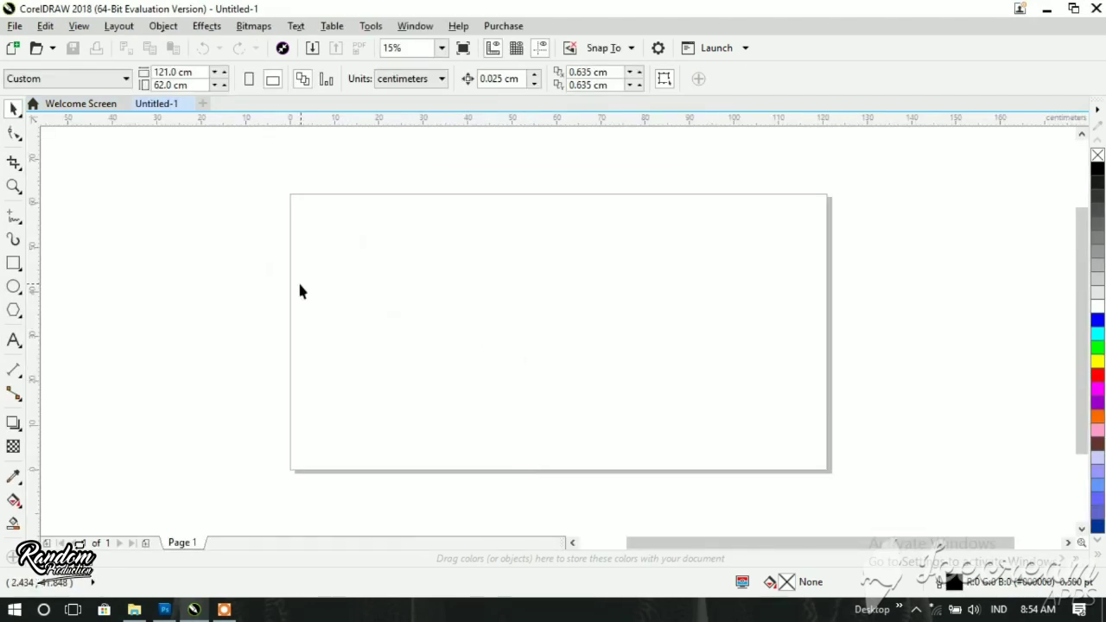
- Drag the lower FANNAN decal from miooo.png into CorelDRAW, left of the page
{"action": "left_click", "coordinate": [170, 612]}
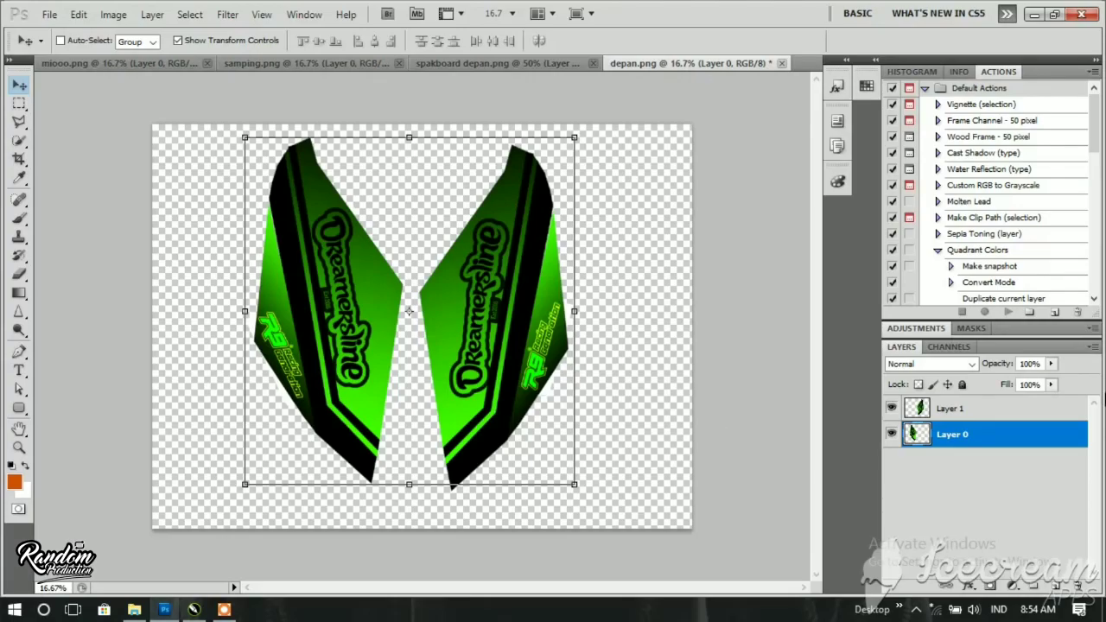
{"action": "left_click", "coordinate": [73, 64]}
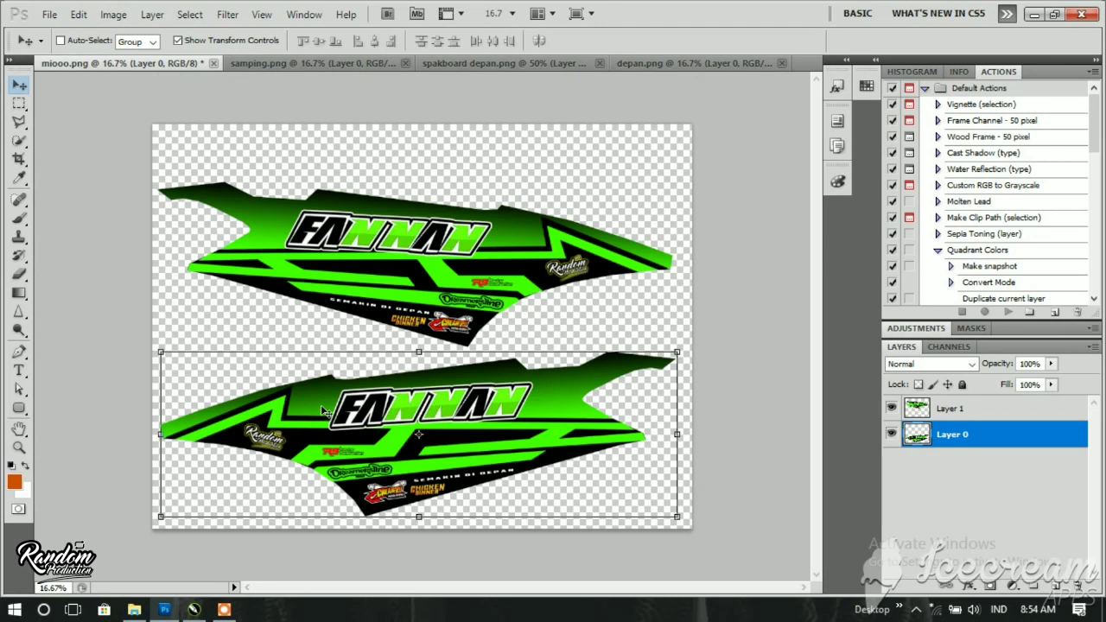
{"action": "key", "text": "ctrl+a"}
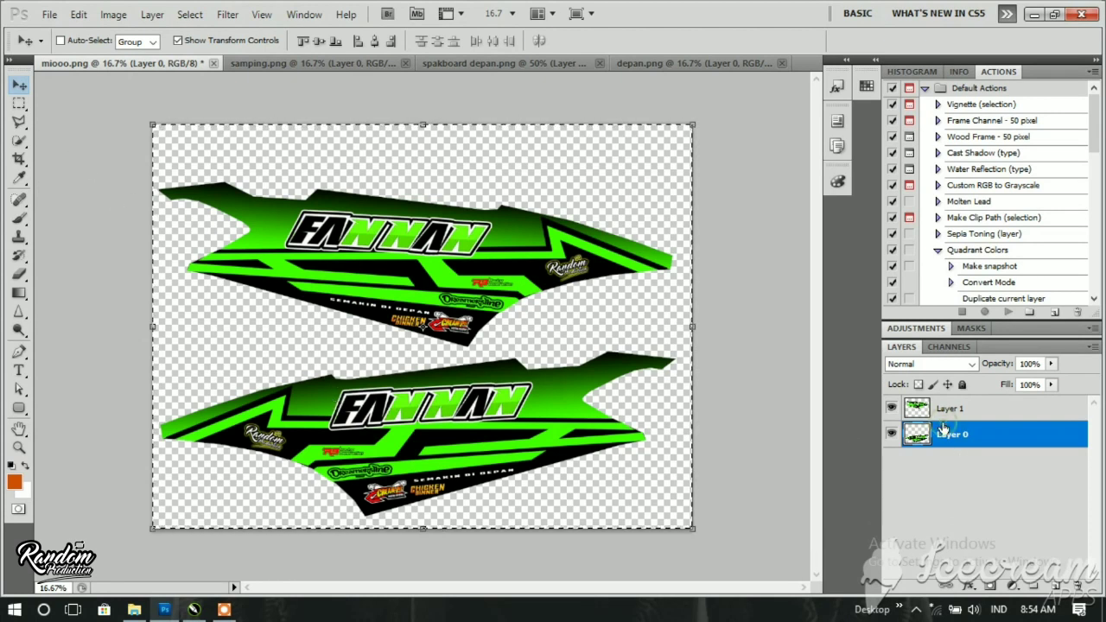
{"action": "key", "text": "ctrl+d"}
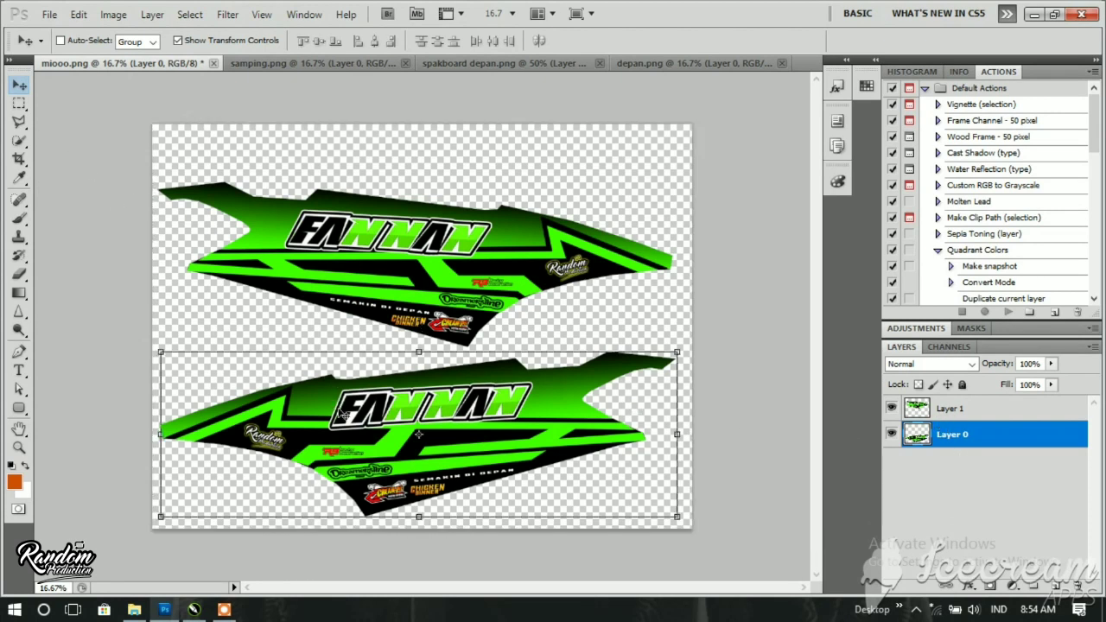
{"action": "left_click_drag", "start_coordinate": [338, 402], "coordinate": [186, 603]}
{"action": "left_click", "coordinate": [191, 610]}
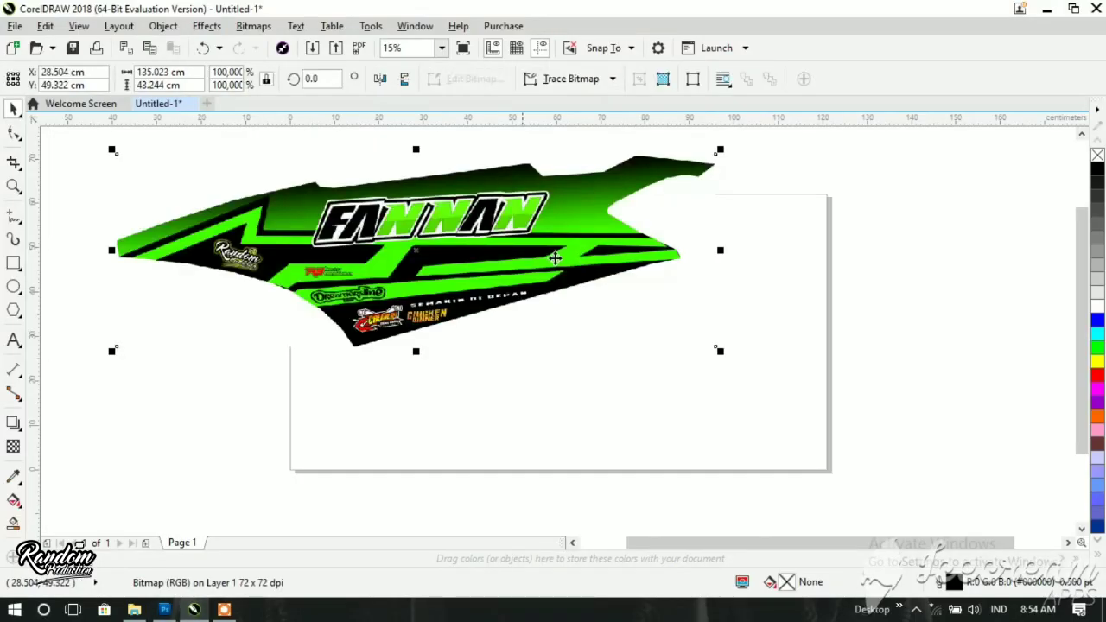
{"action": "left_click_drag", "start_coordinate": [566, 256], "coordinate": [290, 216]}
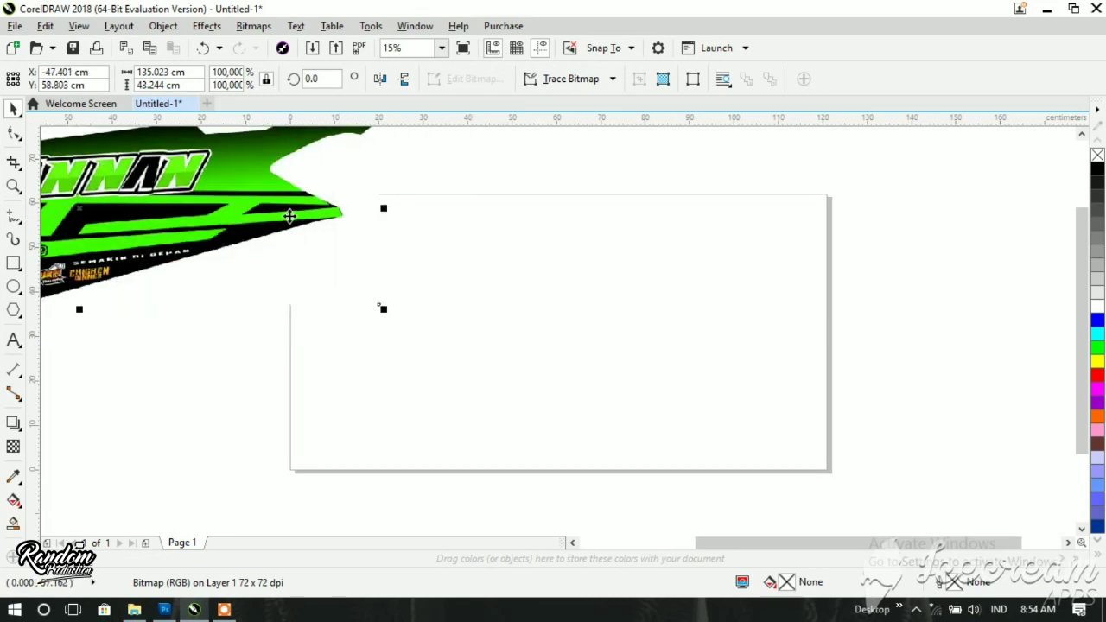
- Paste the upper FANNAN decal into CorelDRAW, below the first one, left of the page
{"action": "left_click", "coordinate": [164, 610]}
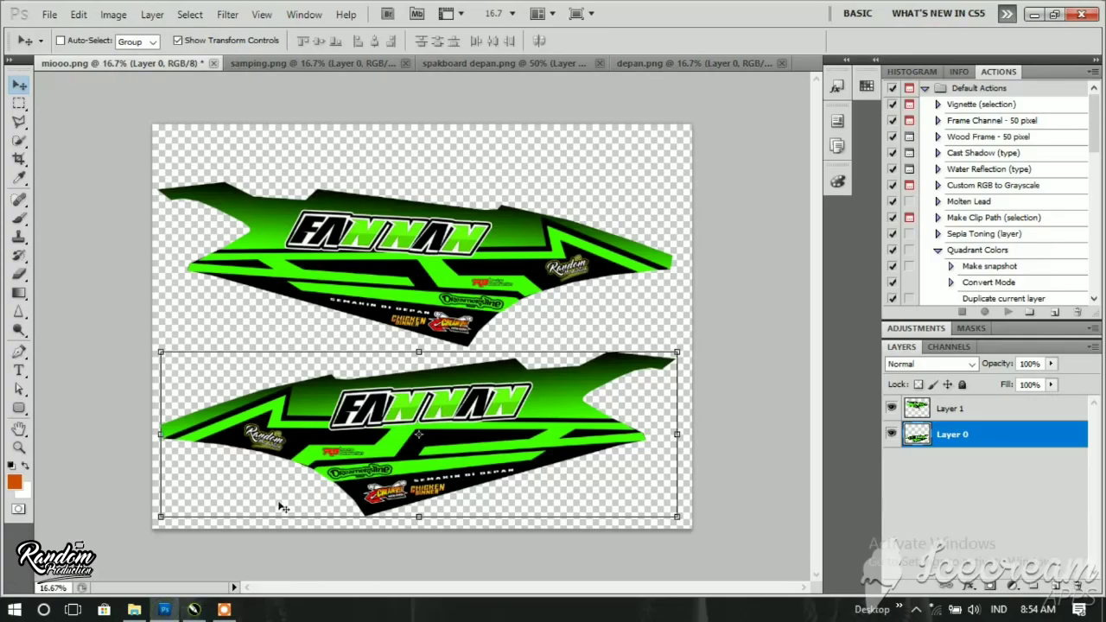
{"action": "left_click", "coordinate": [995, 410]}
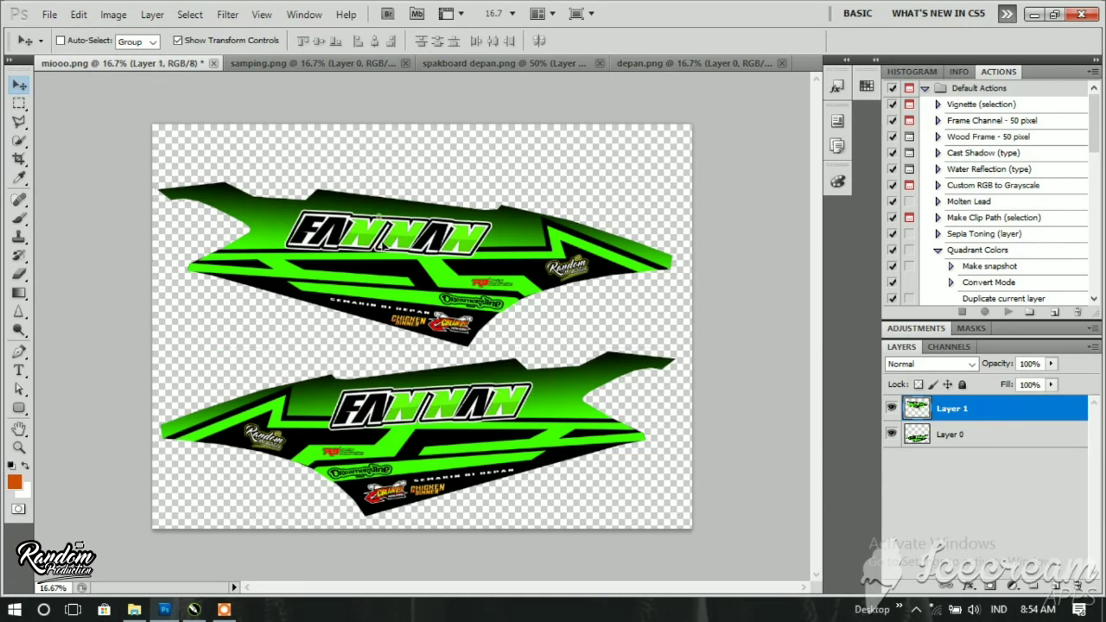
{"action": "left_click_drag", "start_coordinate": [384, 221], "coordinate": [384, 390]}
{"action": "left_click", "coordinate": [194, 611]}
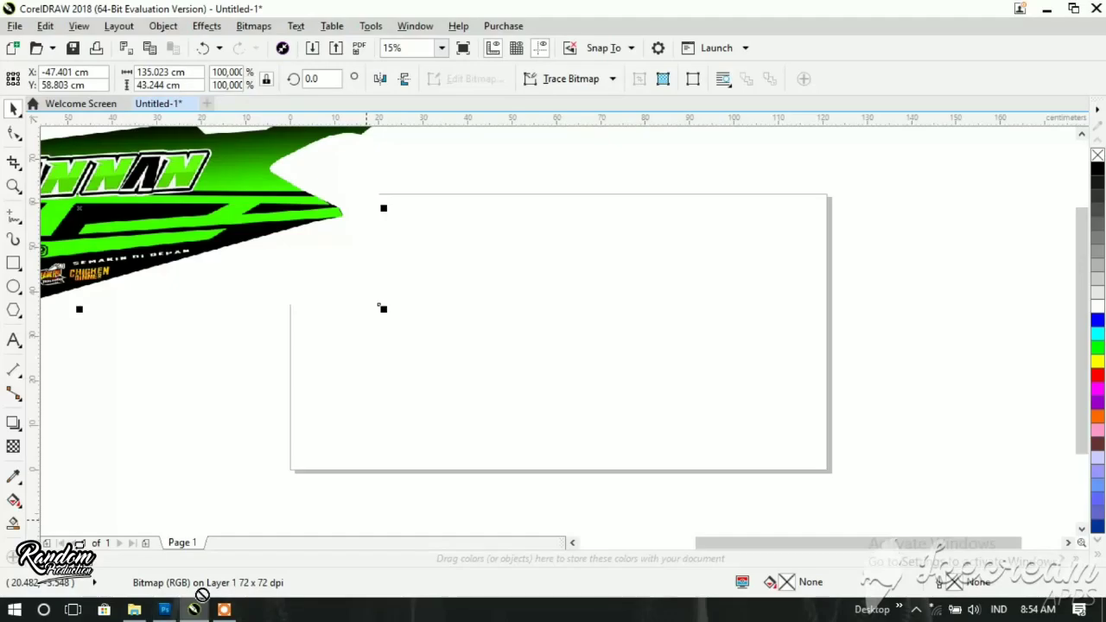
{"action": "key", "text": "ctrl+v"}
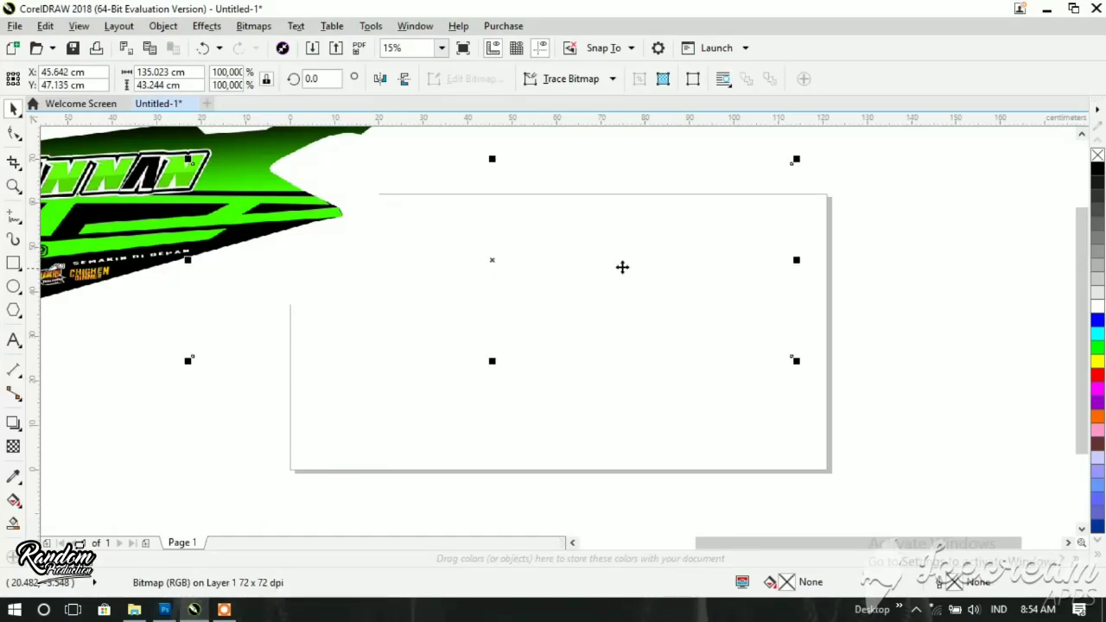
{"action": "left_click_drag", "start_coordinate": [228, 425], "coordinate": [130, 425]}
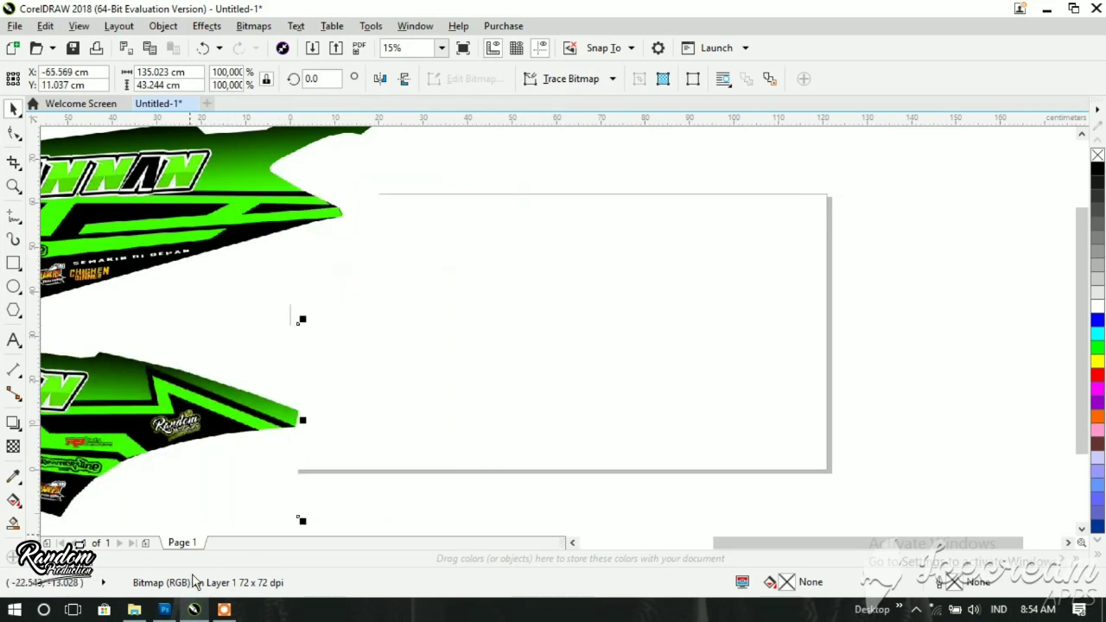
{"action": "left_click", "coordinate": [192, 614]}
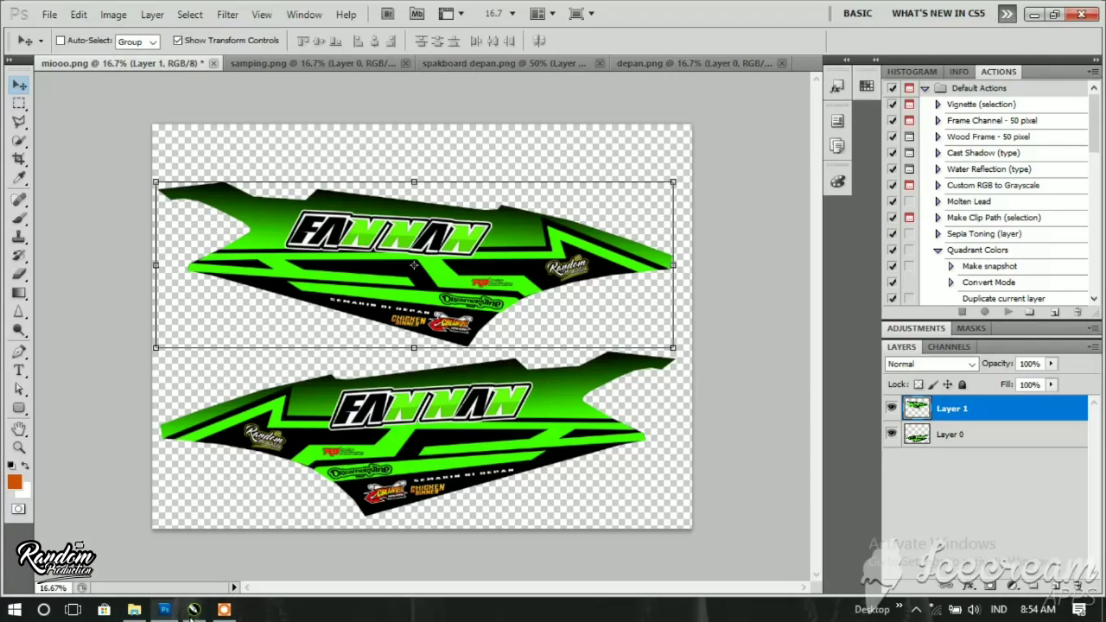
- Drag the left green side panel from samping.png into the CorelDRAW document
{"action": "left_click", "coordinate": [301, 62]}
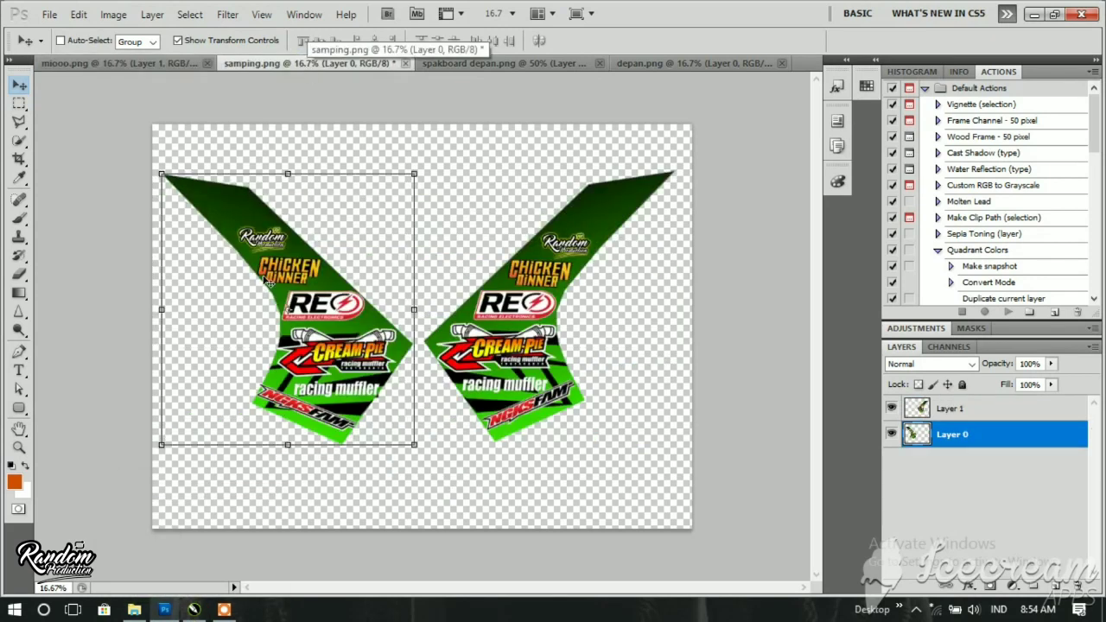
{"action": "left_click_drag", "start_coordinate": [268, 280], "coordinate": [194, 603]}
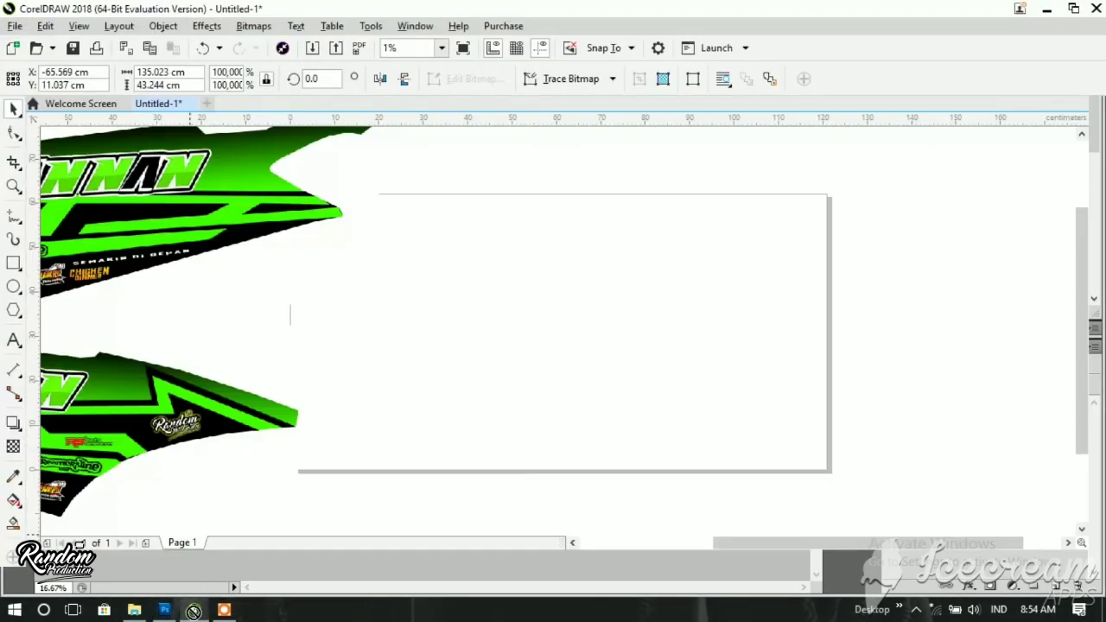
{"action": "left_click_drag", "start_coordinate": [194, 611], "coordinate": [705, 349]}
{"action": "left_click_drag", "start_coordinate": [975, 250], "coordinate": [970, 239]}
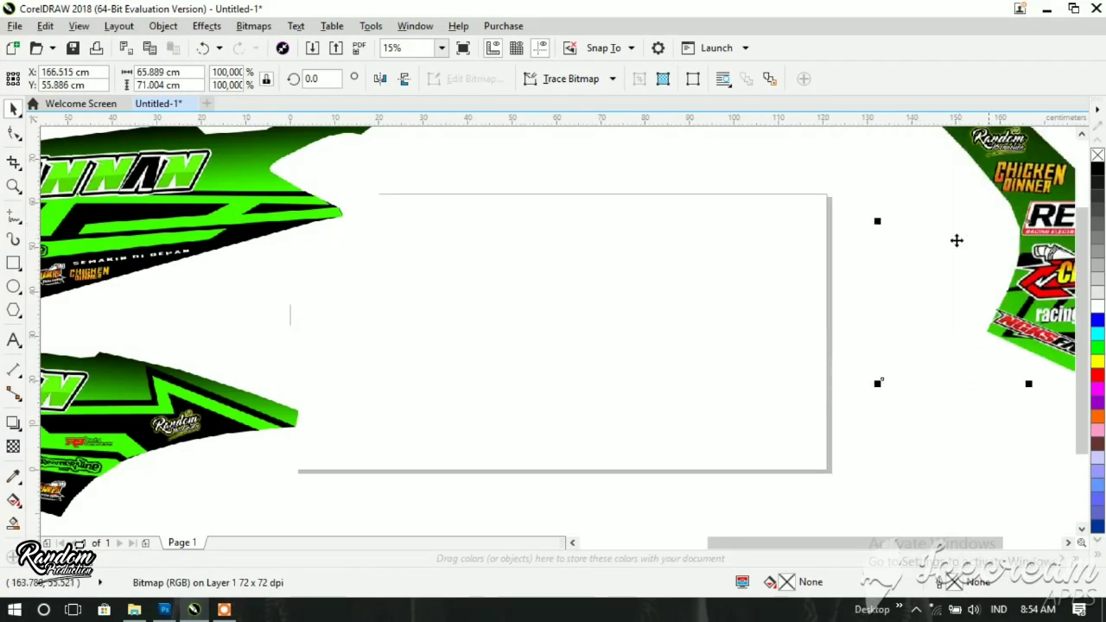
{"action": "left_click", "coordinate": [165, 609]}
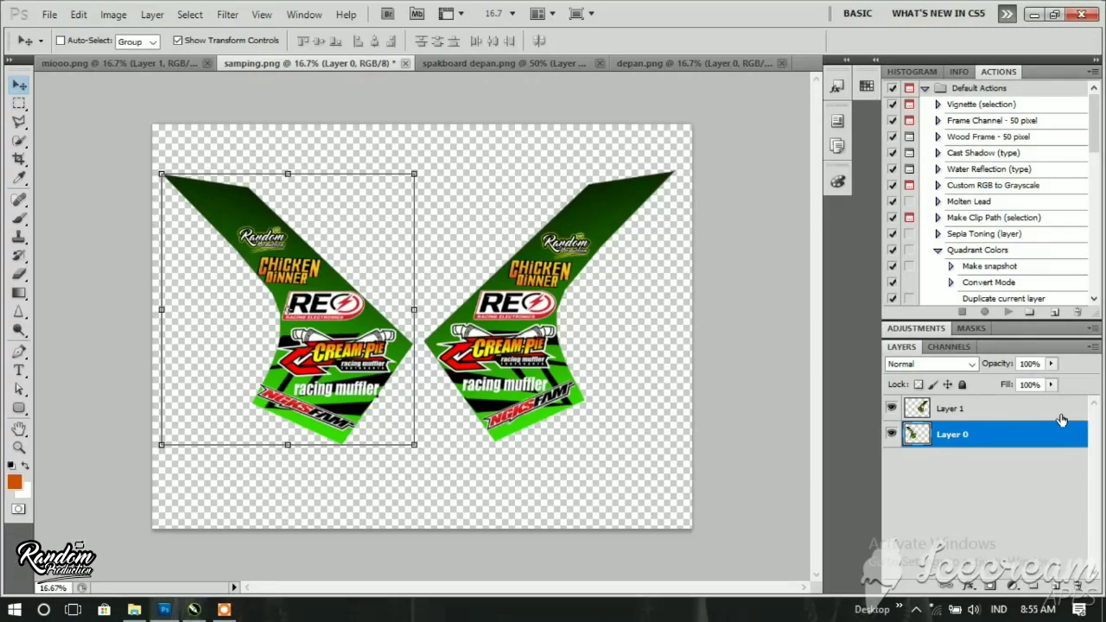
- Drag the right side panel into CorelDRAW and place it below the first
{"action": "left_click", "coordinate": [1036, 417]}
{"action": "left_click_drag", "start_coordinate": [515, 275], "coordinate": [197, 610]}
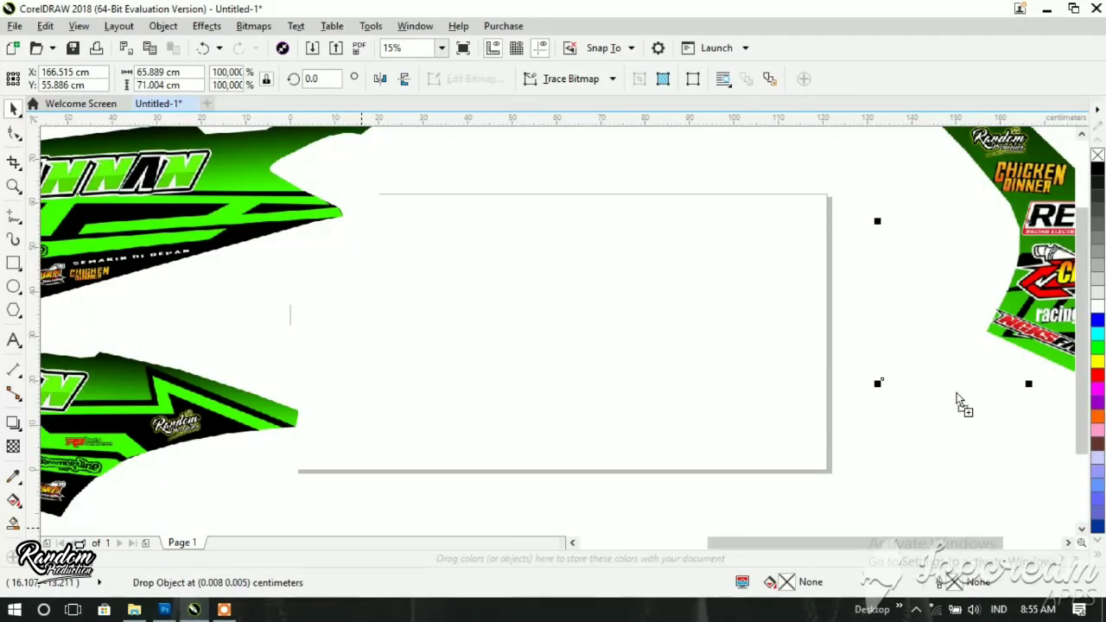
{"action": "mouse_move", "coordinate": [197, 610]}
{"action": "left_mouse_down"}
{"action": "mouse_move", "coordinate": [958, 385]}
{"action": "mouse_move", "coordinate": [1006, 447]}
{"action": "left_mouse_up"}
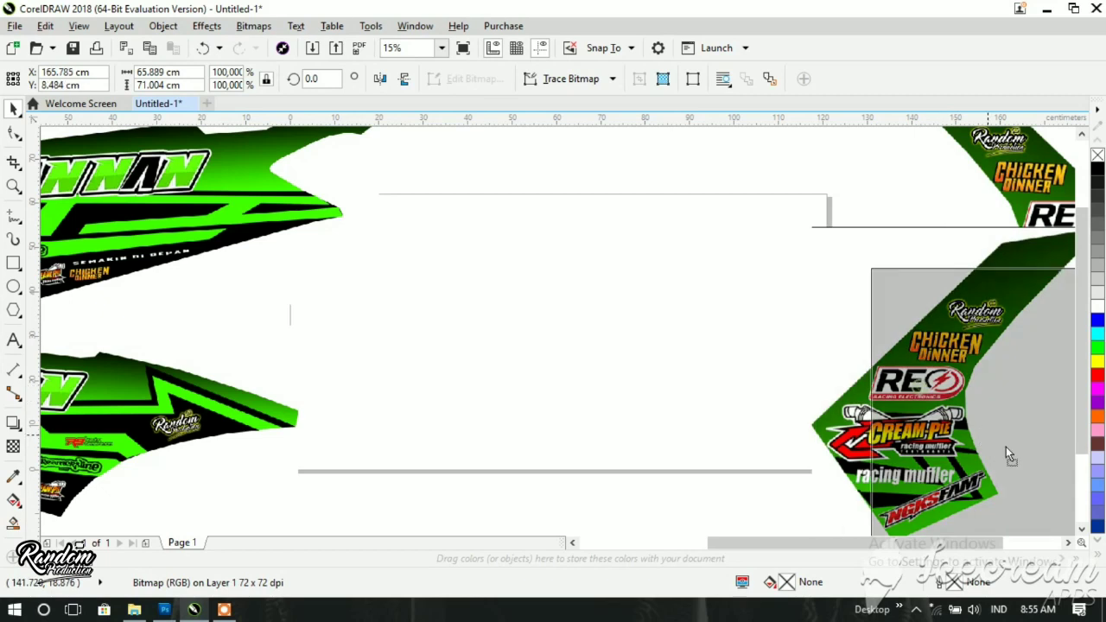
{"action": "mouse_move", "coordinate": [1005, 408]}
{"action": "left_mouse_down"}
{"action": "mouse_move", "coordinate": [1017, 453]}
{"action": "mouse_move", "coordinate": [1007, 486]}
{"action": "left_mouse_up"}
{"action": "left_click", "coordinate": [165, 610]}
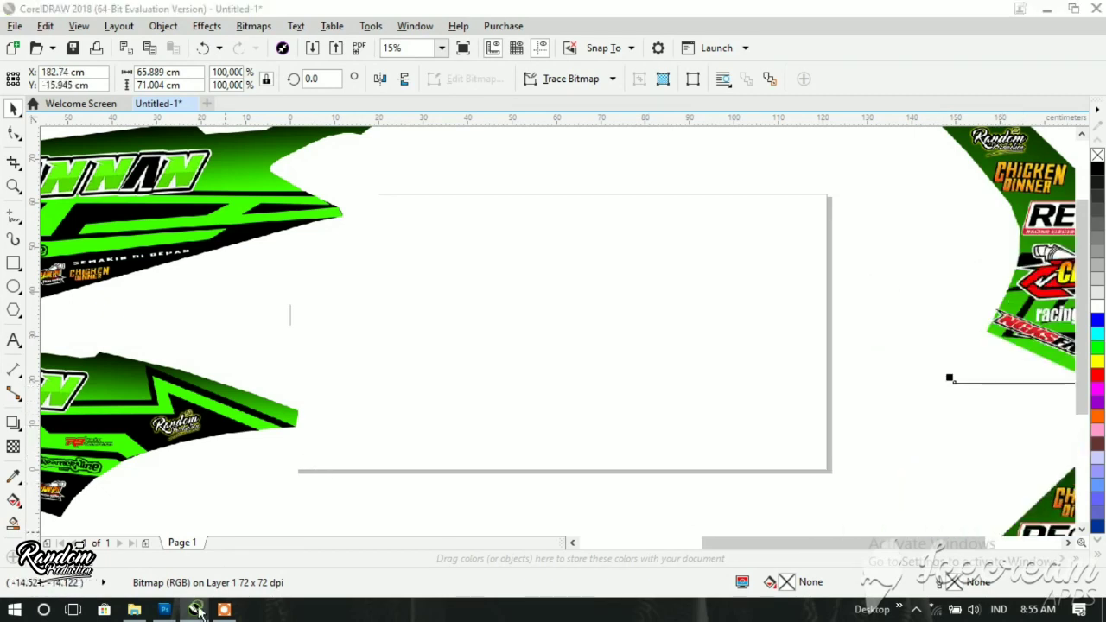
- Drag the upper fender piece from spakboard depan.png to the right of the CorelDRAW page
{"action": "left_click", "coordinate": [457, 63]}
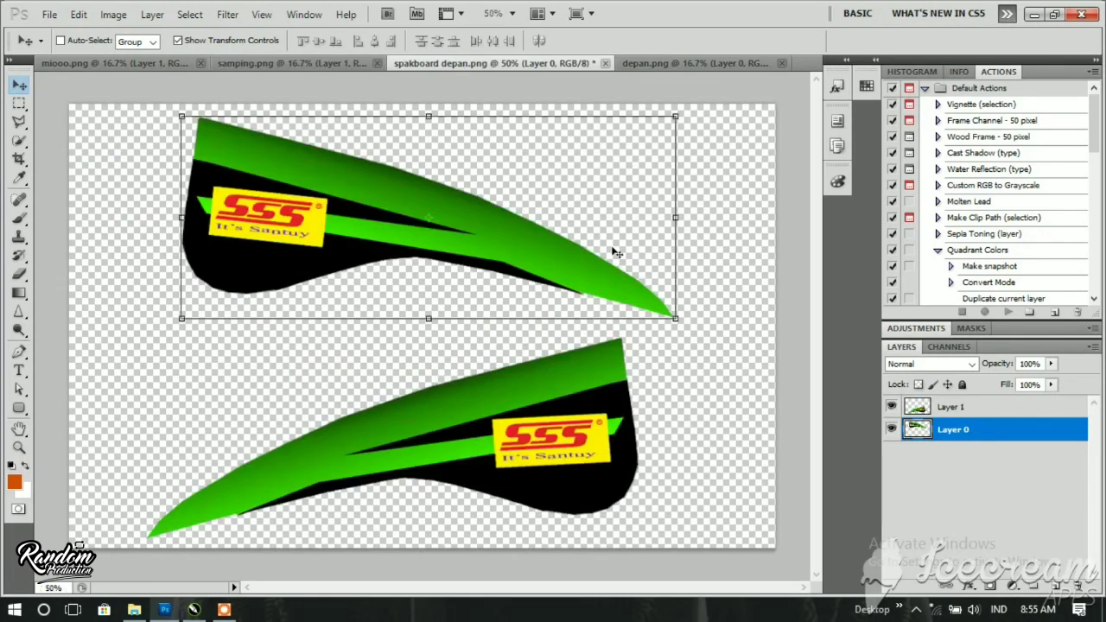
{"action": "mouse_move", "coordinate": [393, 227]}
{"action": "left_mouse_down"}
{"action": "mouse_move", "coordinate": [273, 450]}
{"action": "mouse_move", "coordinate": [173, 597]}
{"action": "left_mouse_up"}
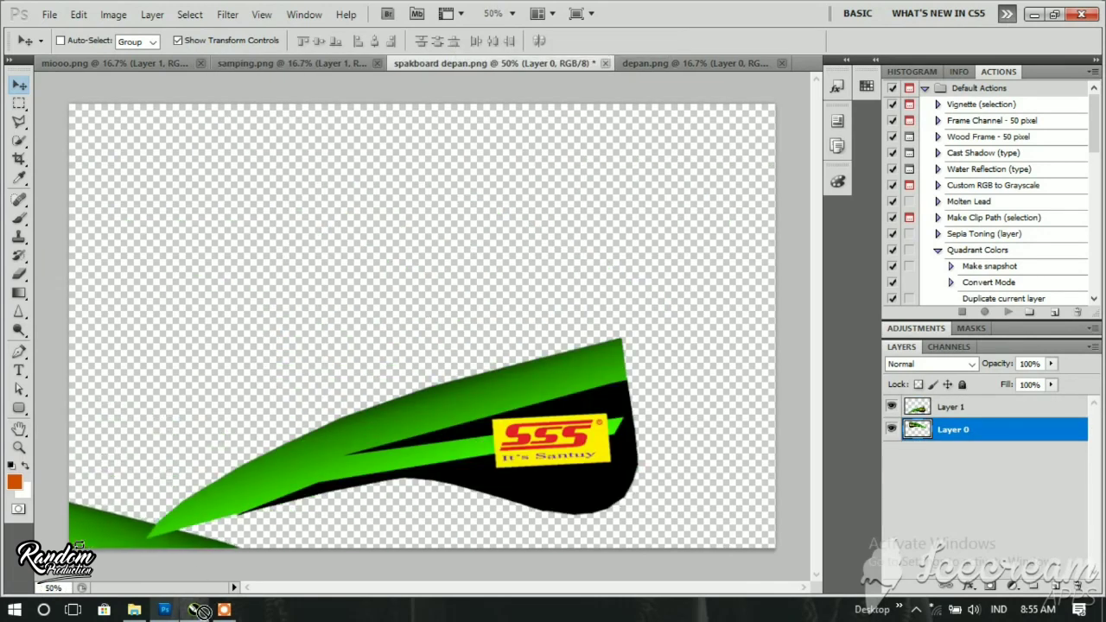
{"action": "left_click", "coordinate": [194, 609]}
{"action": "mouse_move", "coordinate": [283, 562]}
{"action": "left_mouse_down"}
{"action": "mouse_move", "coordinate": [920, 298]}
{"action": "mouse_move", "coordinate": [945, 397]}
{"action": "left_mouse_up"}
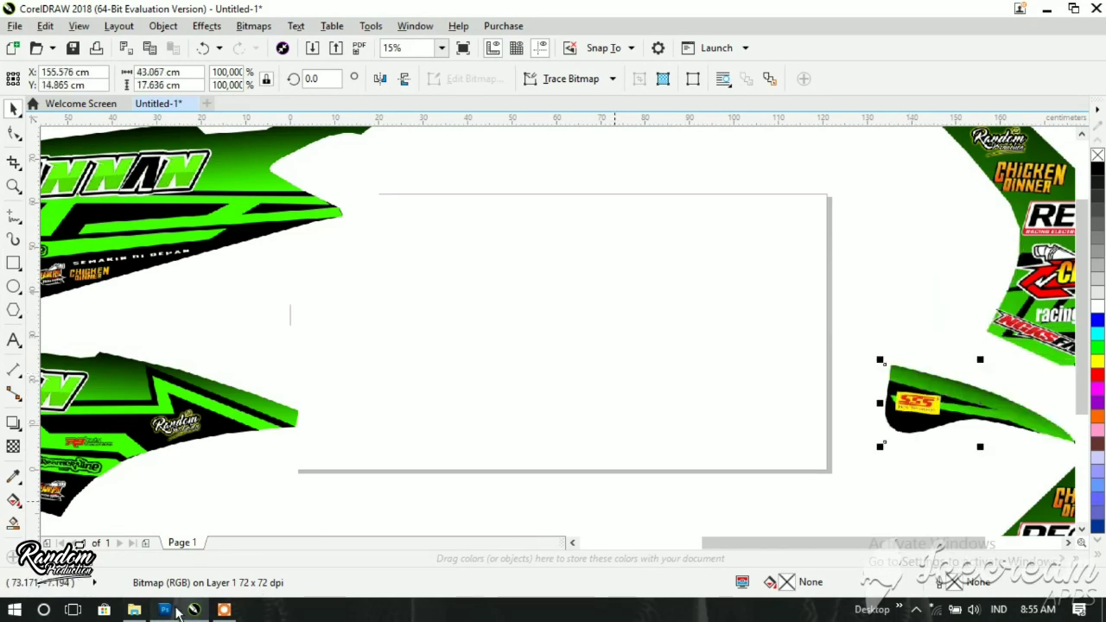
{"action": "left_click", "coordinate": [164, 610]}
- Drag the lower fender piece into CorelDRAW, right of the page beside the first
{"action": "left_click", "coordinate": [960, 411]}
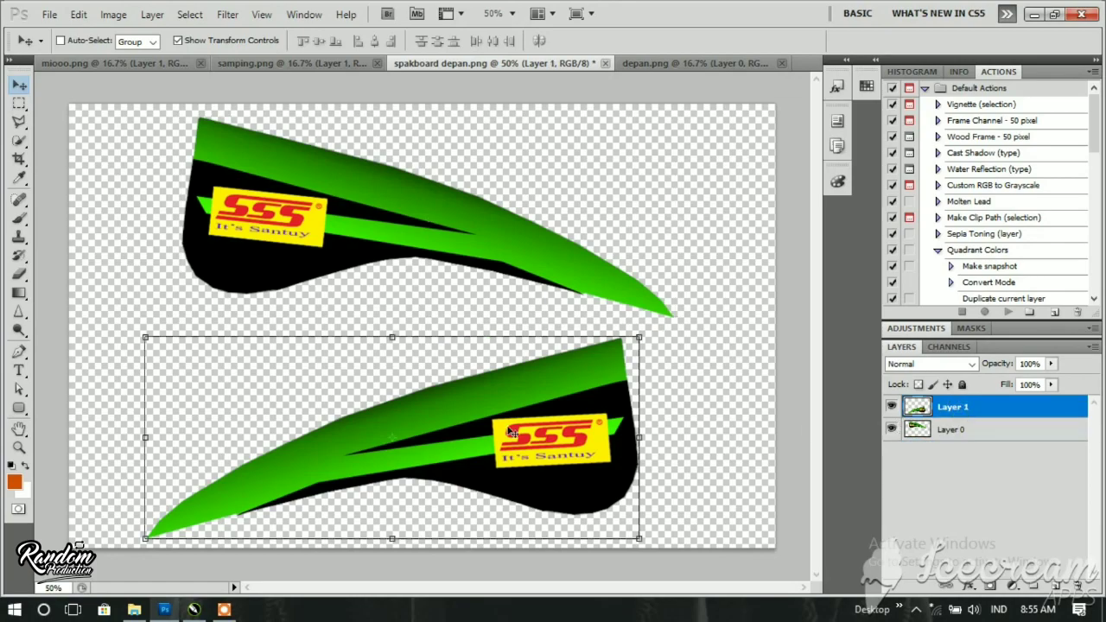
{"action": "left_click_drag", "start_coordinate": [484, 433], "coordinate": [197, 613]}
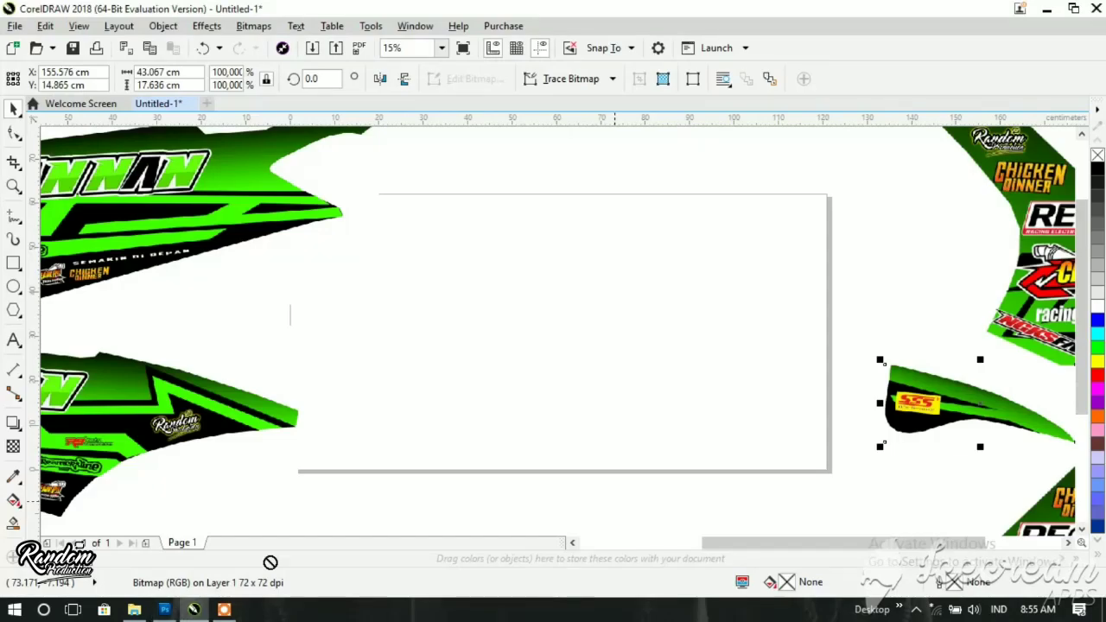
{"action": "mouse_move", "coordinate": [197, 612]}
{"action": "left_mouse_down"}
{"action": "mouse_move", "coordinate": [948, 292]}
{"action": "mouse_move", "coordinate": [960, 308]}
{"action": "left_mouse_up"}
{"action": "left_click", "coordinate": [196, 610]}
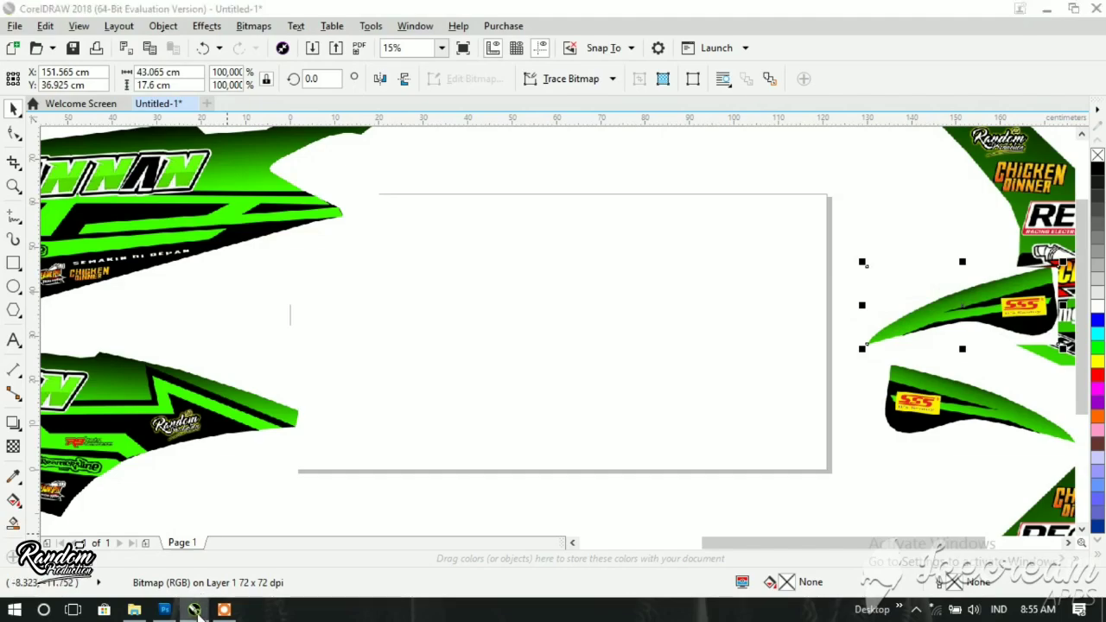
{"action": "left_click", "coordinate": [686, 63]}
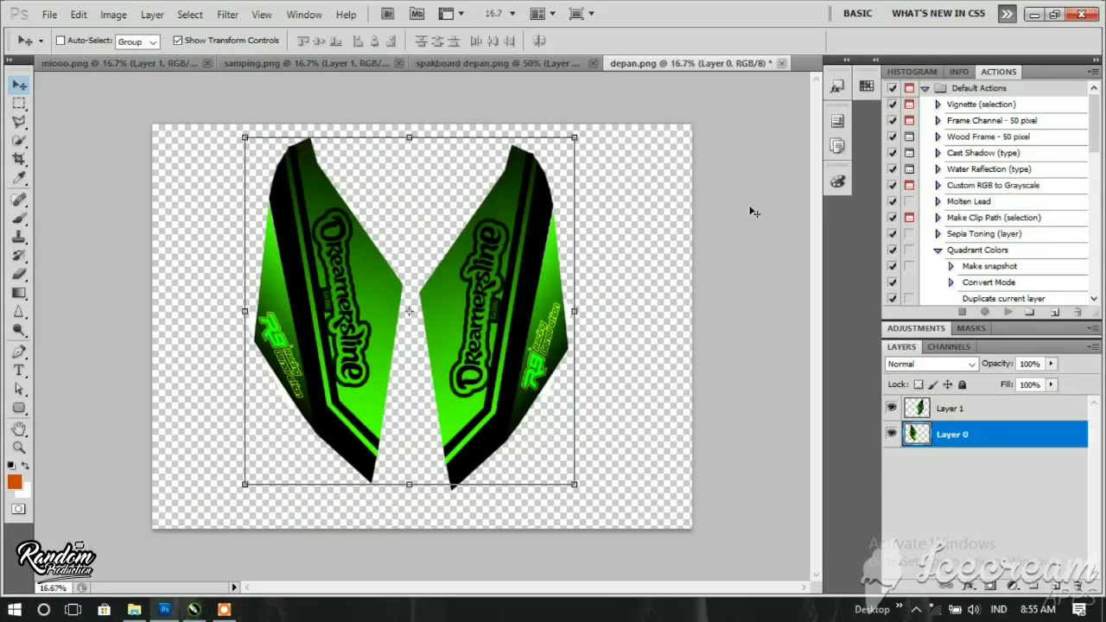
- Drag the left Dreamersline decal from depan.png into CorelDRAW, below the page
{"action": "left_click_drag", "start_coordinate": [324, 291], "coordinate": [192, 608]}
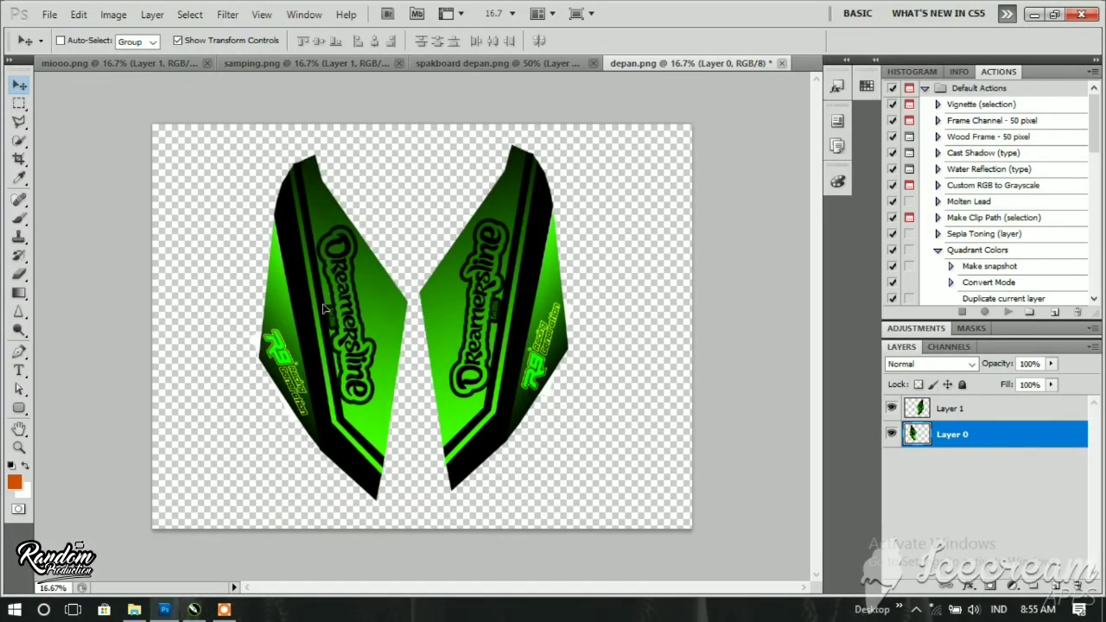
{"action": "left_click", "coordinate": [192, 609]}
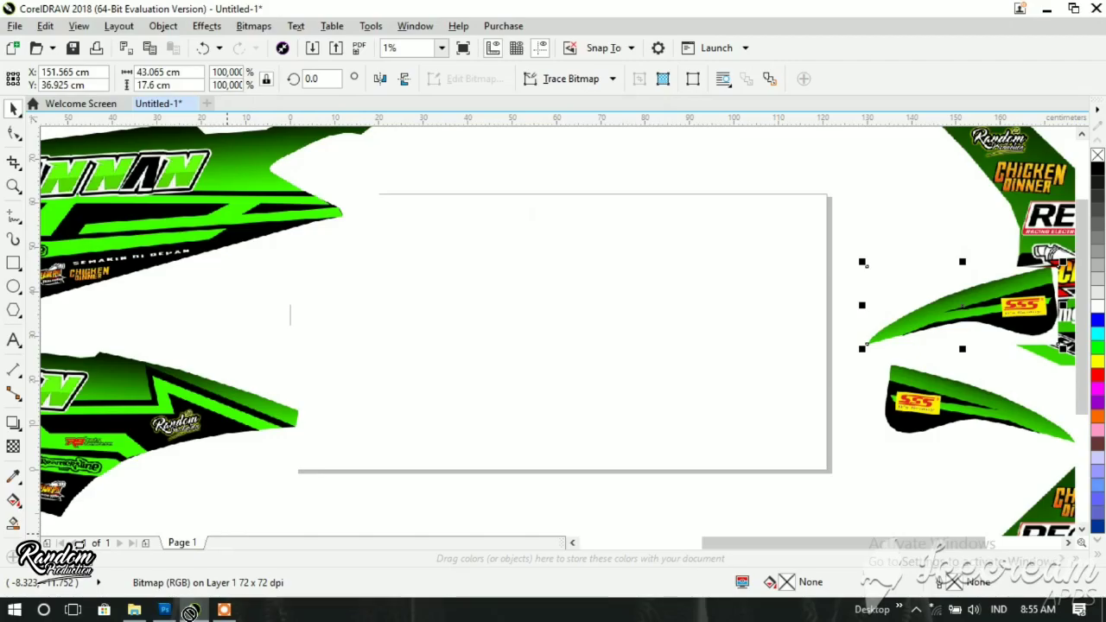
{"action": "left_click_drag", "start_coordinate": [702, 540], "coordinate": [700, 516]}
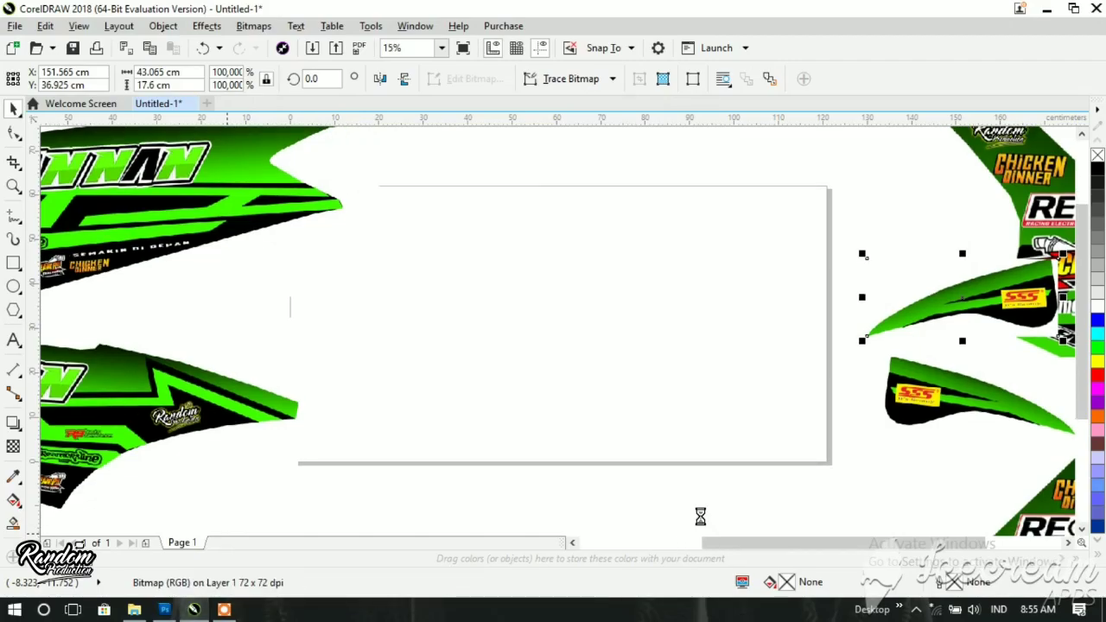
{"action": "left_click_drag", "start_coordinate": [699, 400], "coordinate": [758, 493]}
- Drag the right Dreamersline decal into CorelDRAW at the lower right
{"action": "left_click", "coordinate": [165, 610]}
{"action": "left_click", "coordinate": [951, 409]}
{"action": "mouse_move", "coordinate": [471, 277]}
{"action": "left_mouse_down"}
{"action": "mouse_move", "coordinate": [192, 610]}
{"action": "mouse_move", "coordinate": [473, 496]}
{"action": "left_mouse_up"}
{"action": "mouse_move", "coordinate": [455, 409]}
{"action": "left_mouse_down"}
{"action": "mouse_move", "coordinate": [832, 507]}
{"action": "mouse_move", "coordinate": [839, 523]}
{"action": "left_mouse_up"}
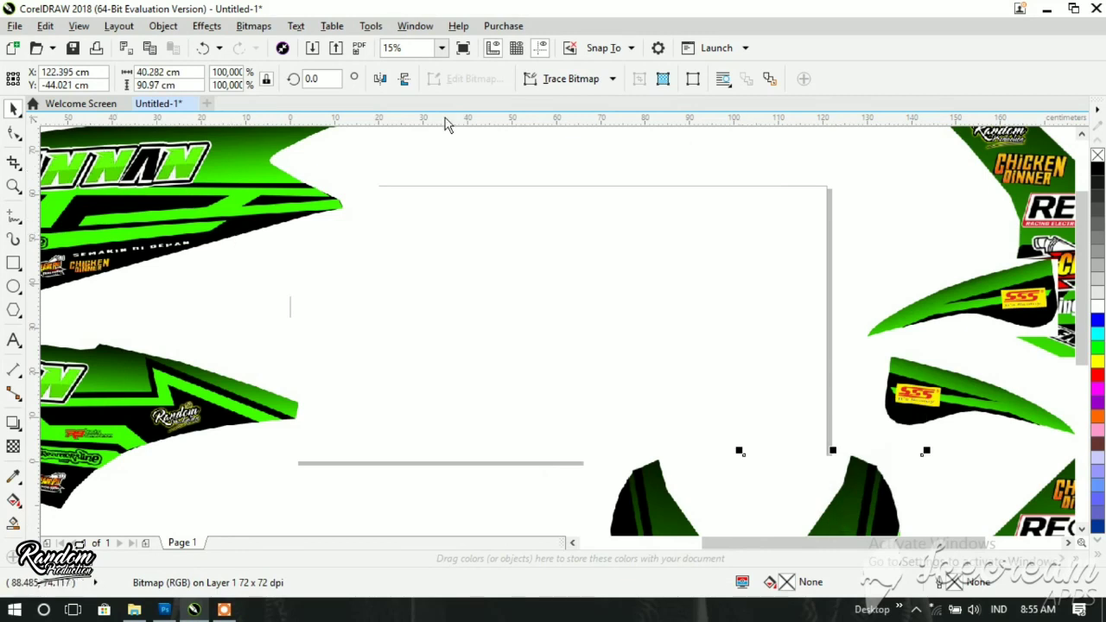
{"action": "left_click", "coordinate": [145, 167]}
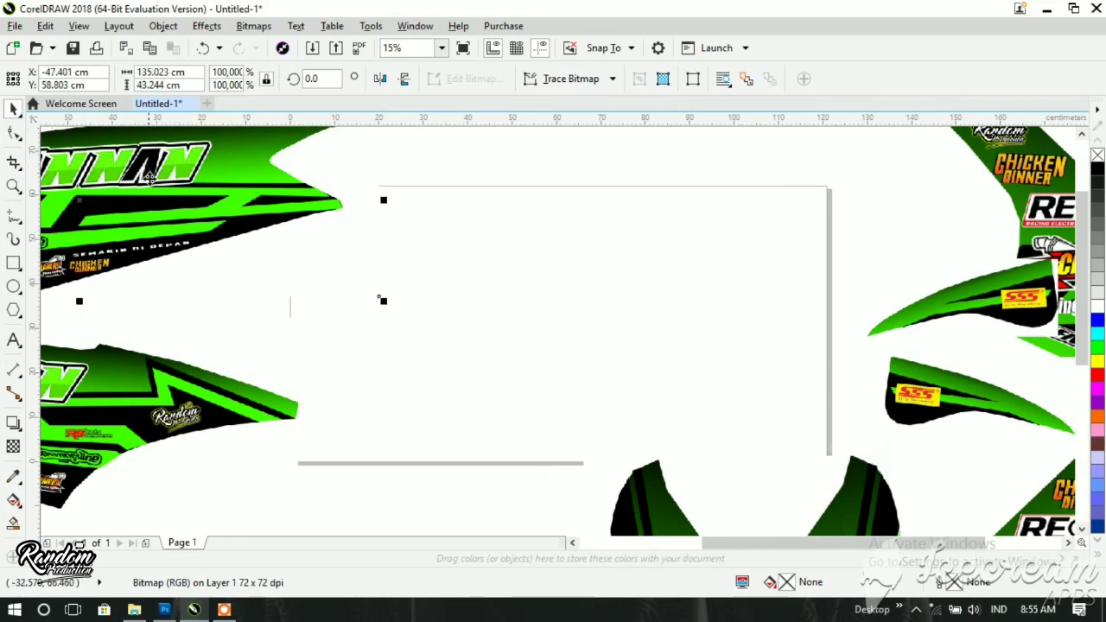
- Shrink one FANNAN decal to 17 cm high at page top-left, then drag the second onto the page
{"action": "left_click_drag", "start_coordinate": [232, 194], "coordinate": [602, 245]}
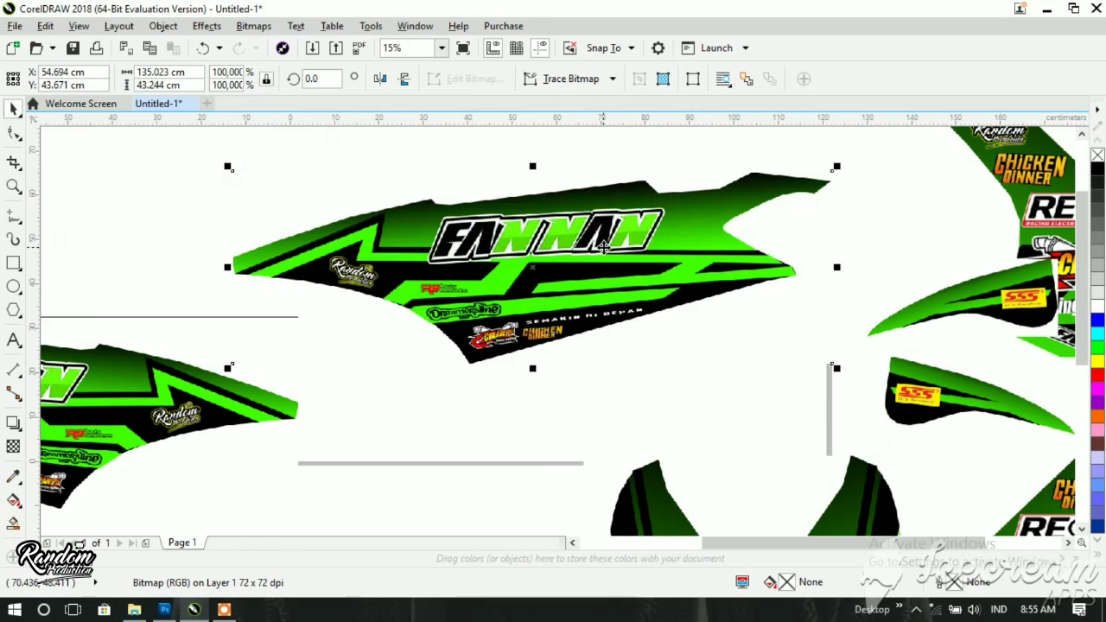
{"action": "left_click", "coordinate": [195, 72]}
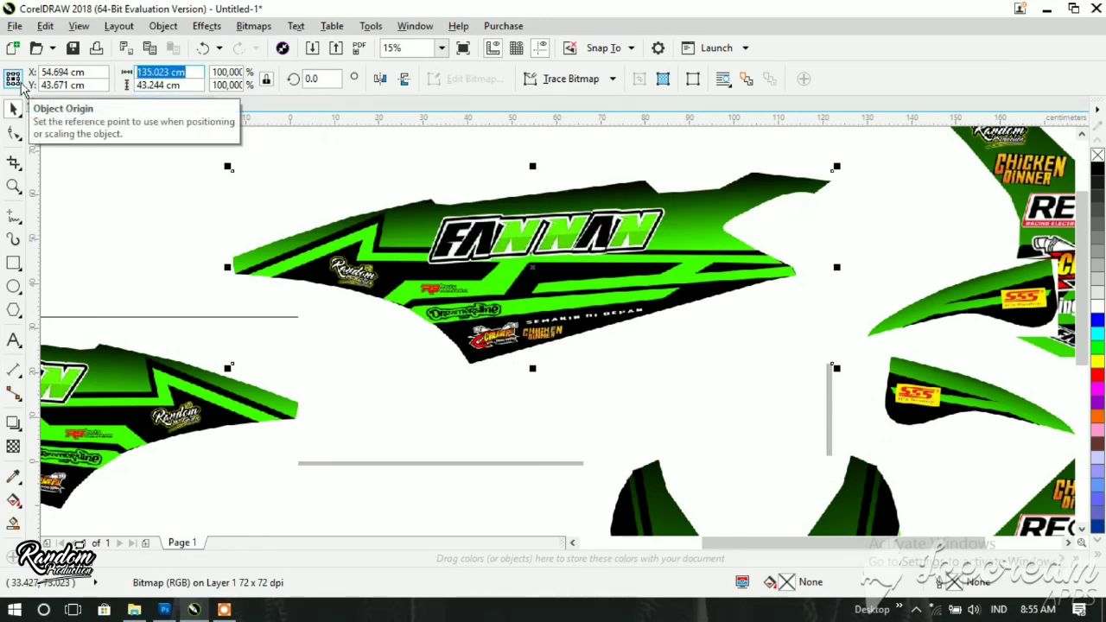
{"action": "type", "text": "78"}
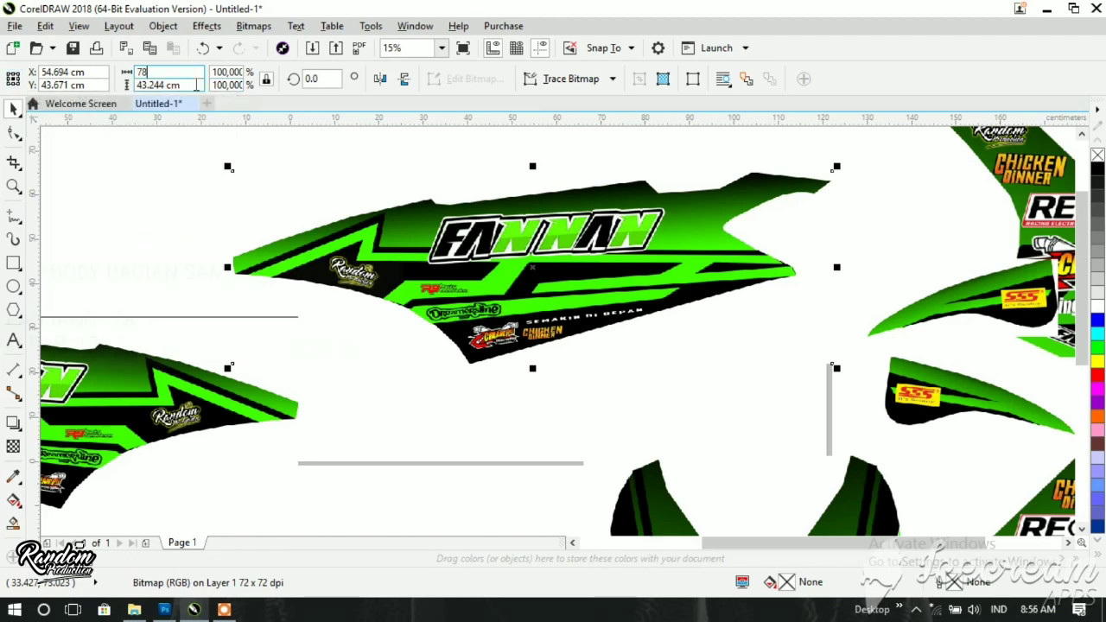
{"action": "left_click", "coordinate": [196, 85]}
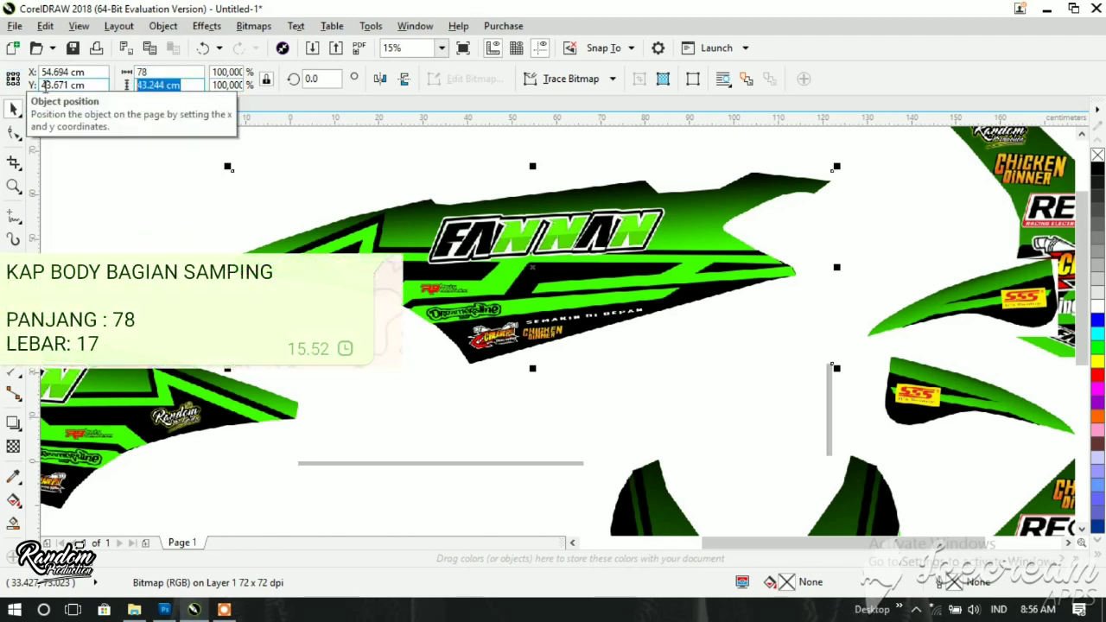
{"action": "type", "text": "17"}
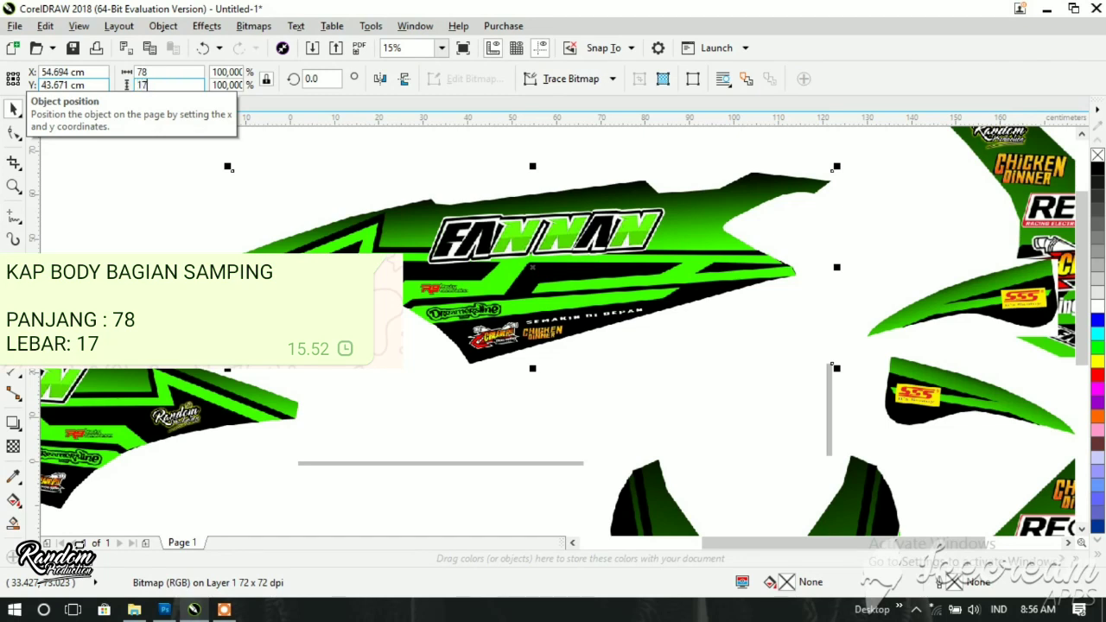
{"action": "key", "text": "Return"}
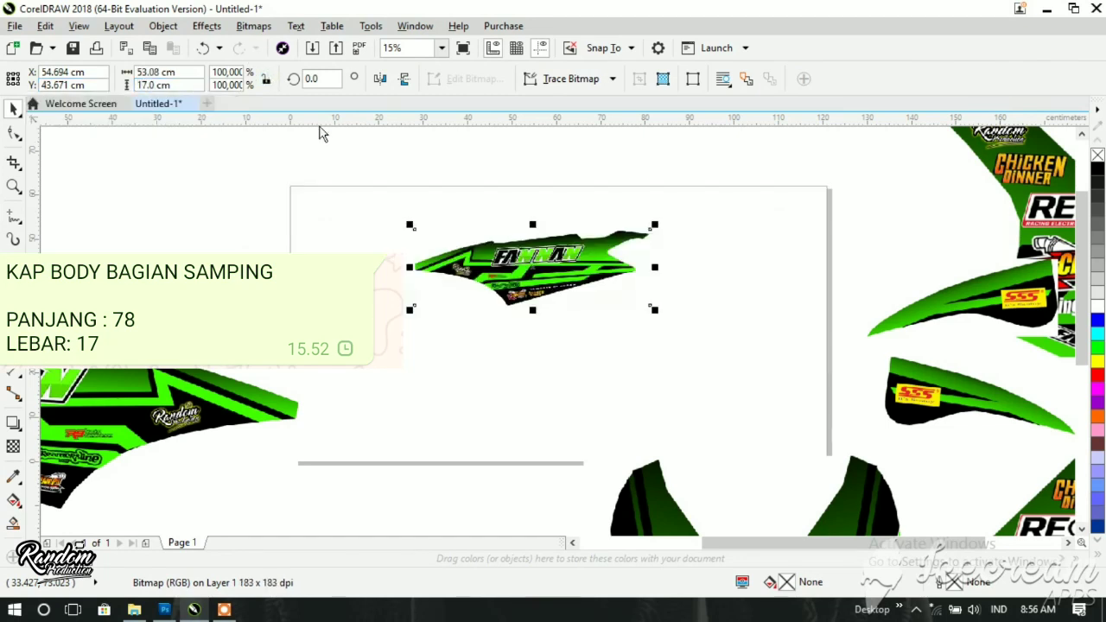
{"action": "left_click_drag", "start_coordinate": [573, 268], "coordinate": [459, 227]}
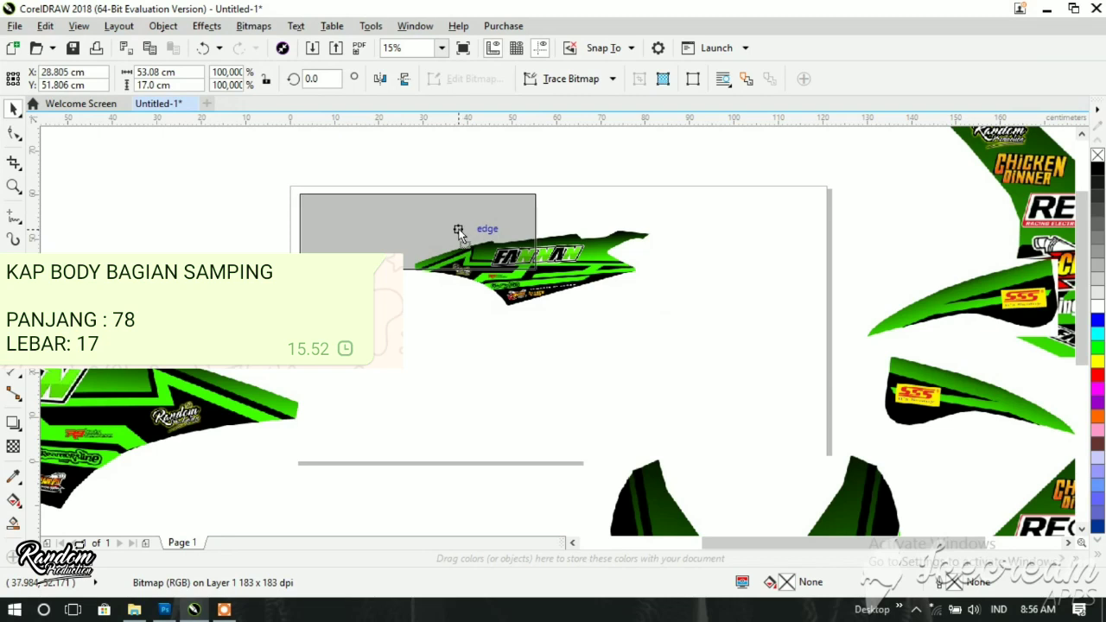
{"action": "left_click_drag", "start_coordinate": [149, 387], "coordinate": [543, 345]}
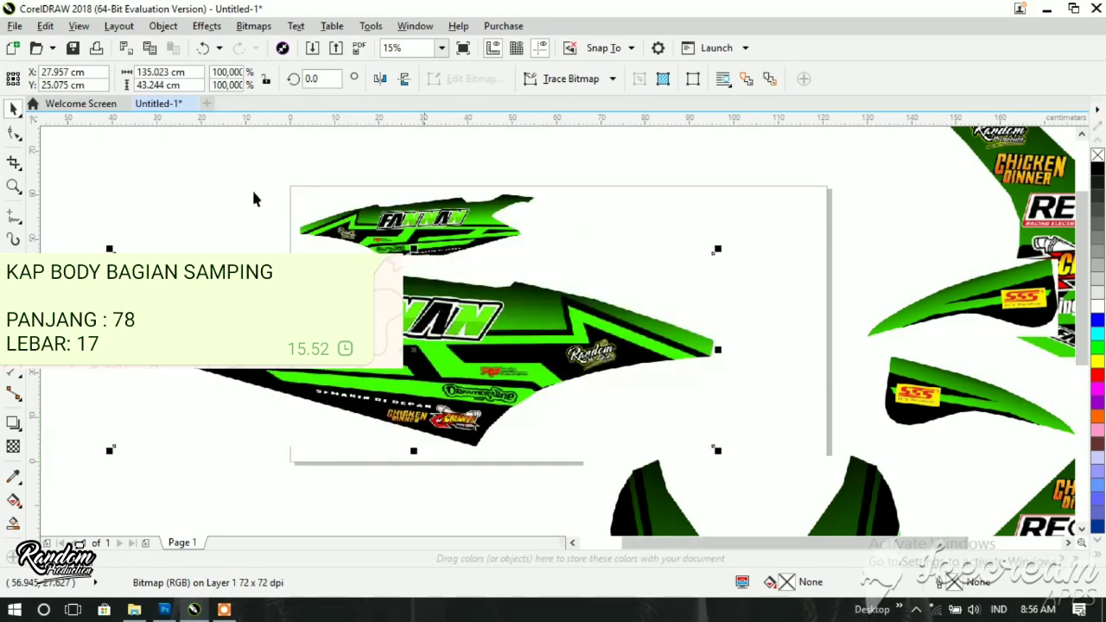
- Size the second FANNAN decal to 78 × 17 cm and move it up onto the page
{"action": "triple_click", "coordinate": [196, 69]}
{"action": "type", "text": "78"}
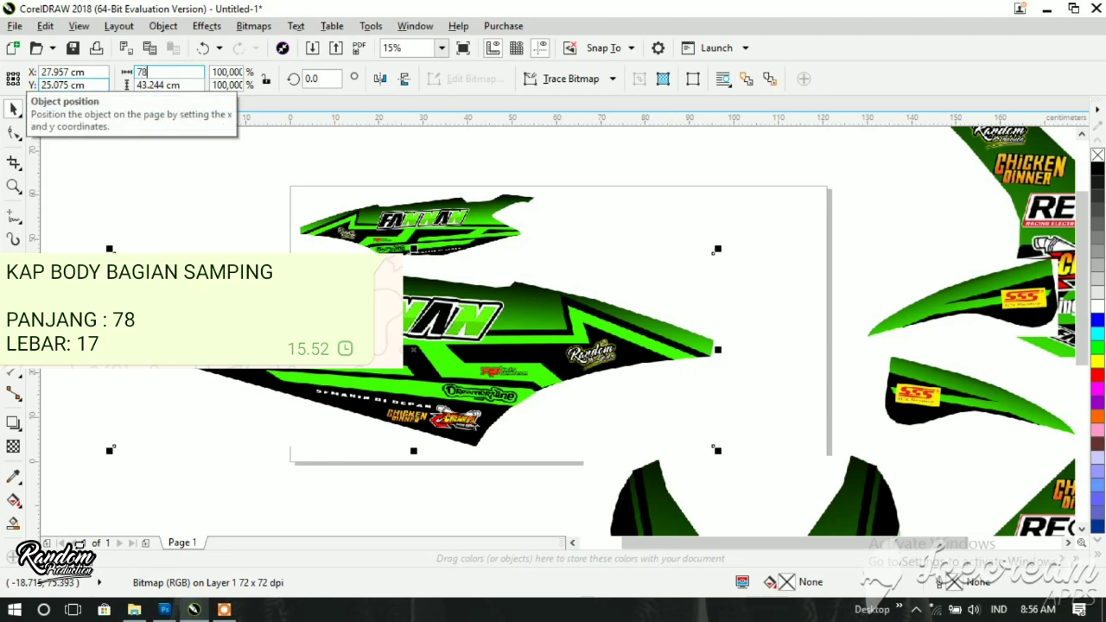
{"action": "key", "text": "Tab"}
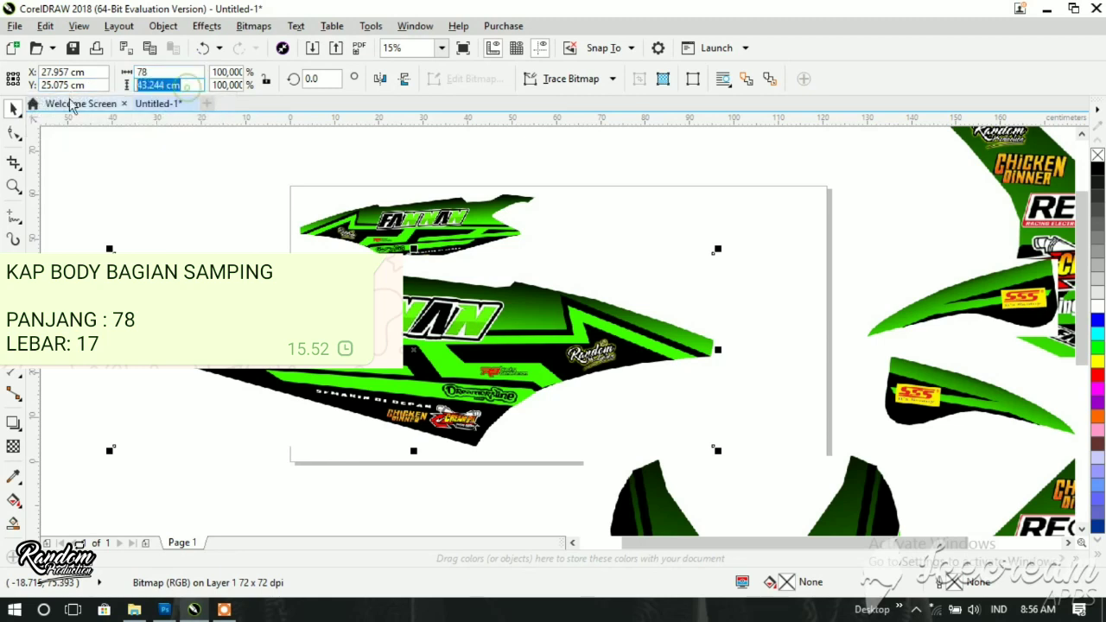
{"action": "type", "text": "17"}
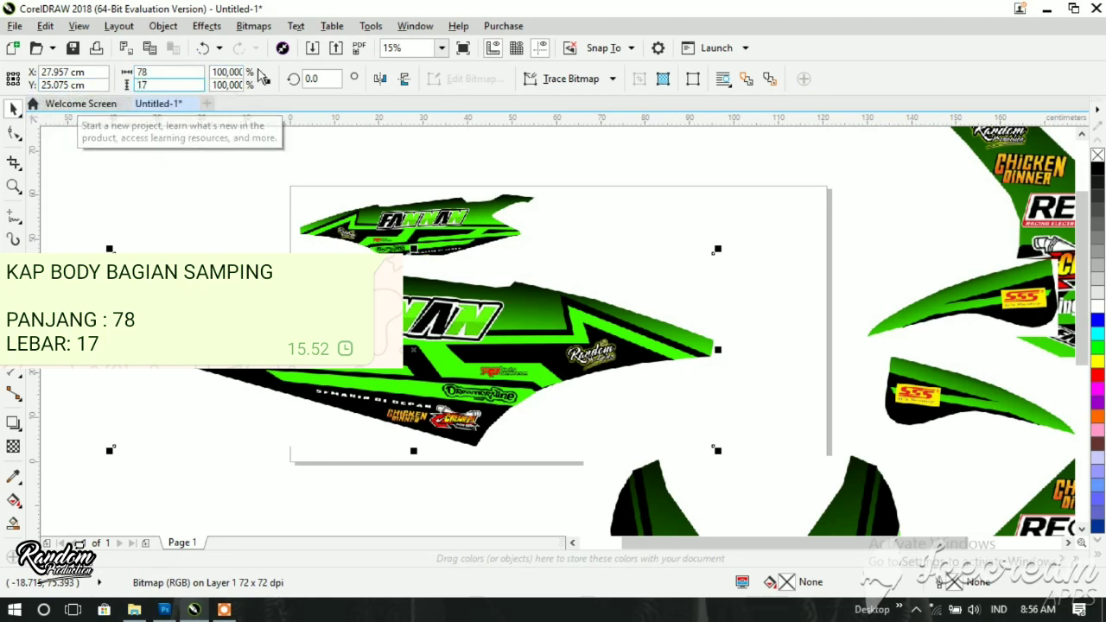
{"action": "key", "text": "Return"}
{"action": "left_click_drag", "start_coordinate": [420, 365], "coordinate": [482, 326]}
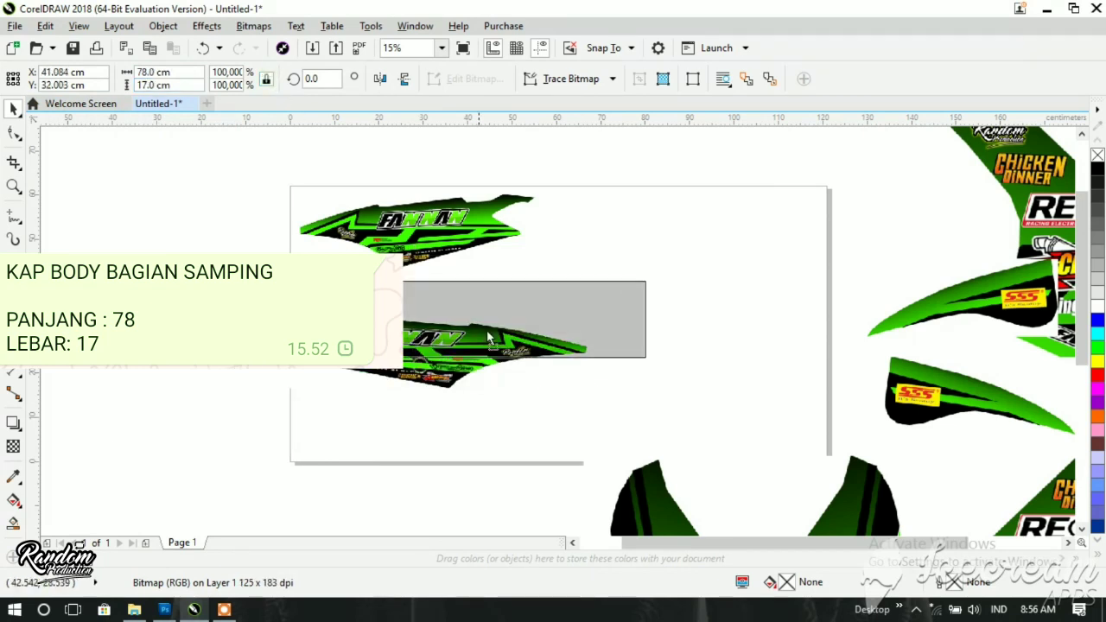
- Set the upper FANNAN decal to 78 cm wide and 17 cm high, shifted right
{"action": "left_click", "coordinate": [413, 231]}
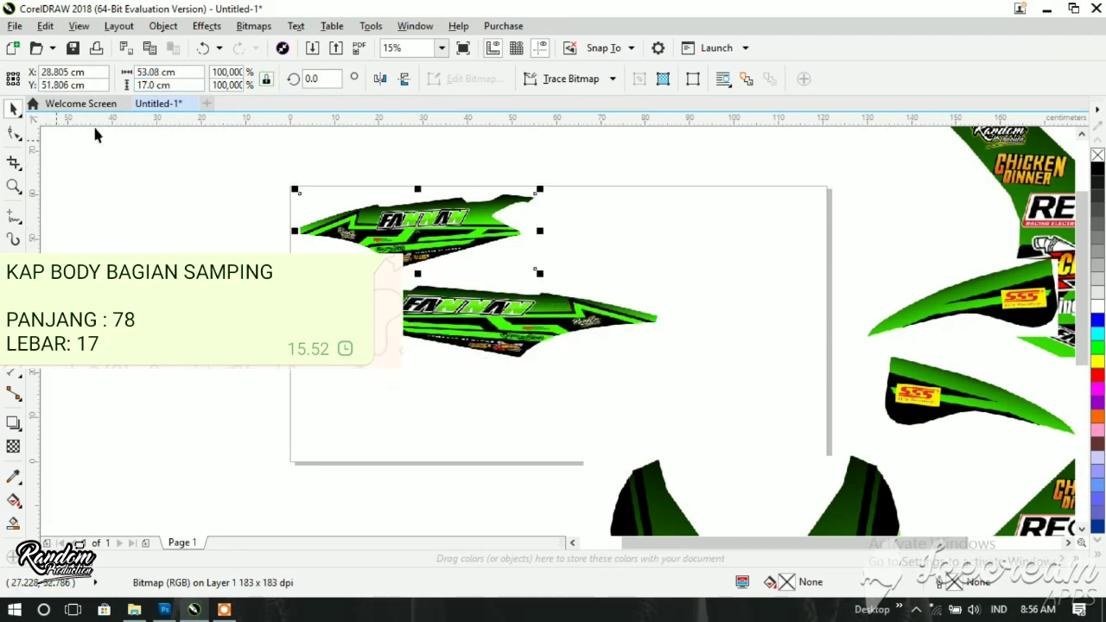
{"action": "type", "text": "7"}
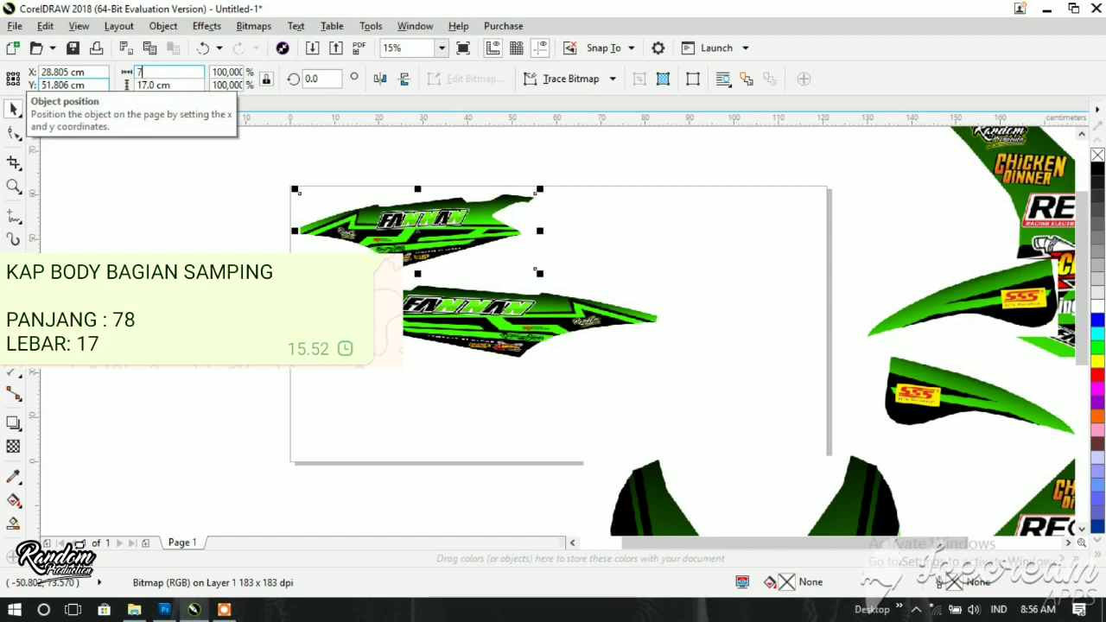
{"action": "key", "text": "Return"}
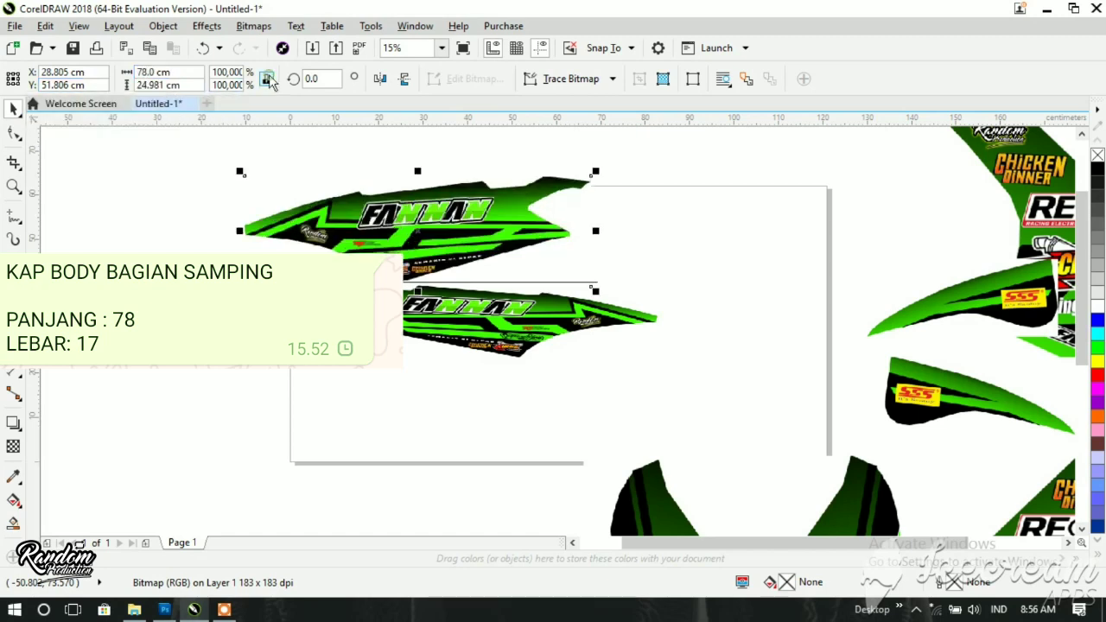
{"action": "left_click", "coordinate": [192, 85]}
{"action": "type", "text": "17"}
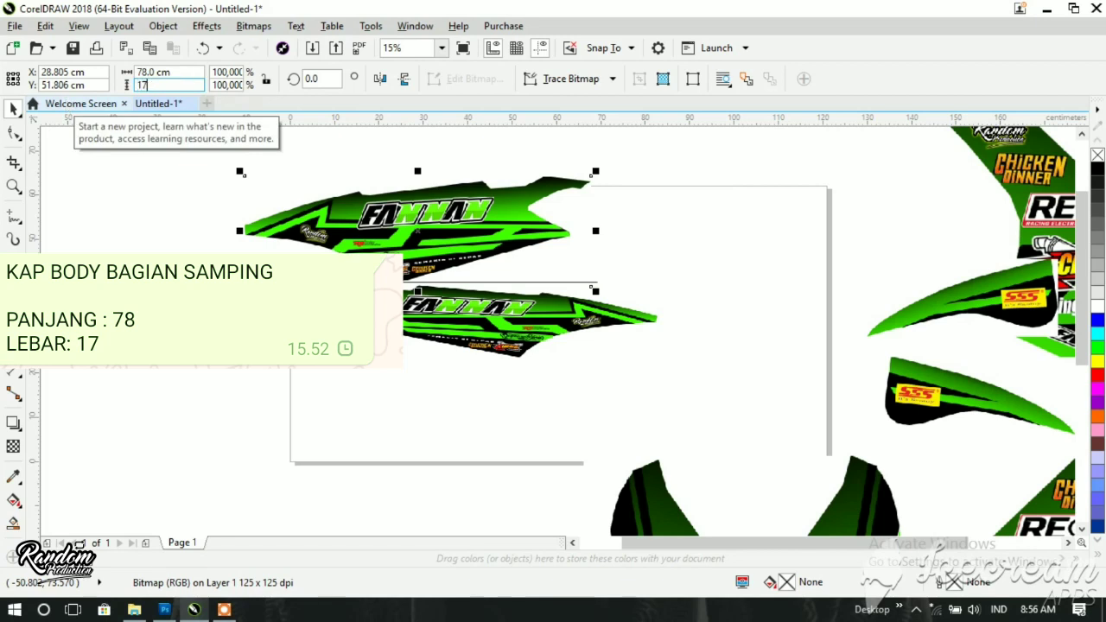
{"action": "key", "text": "Return"}
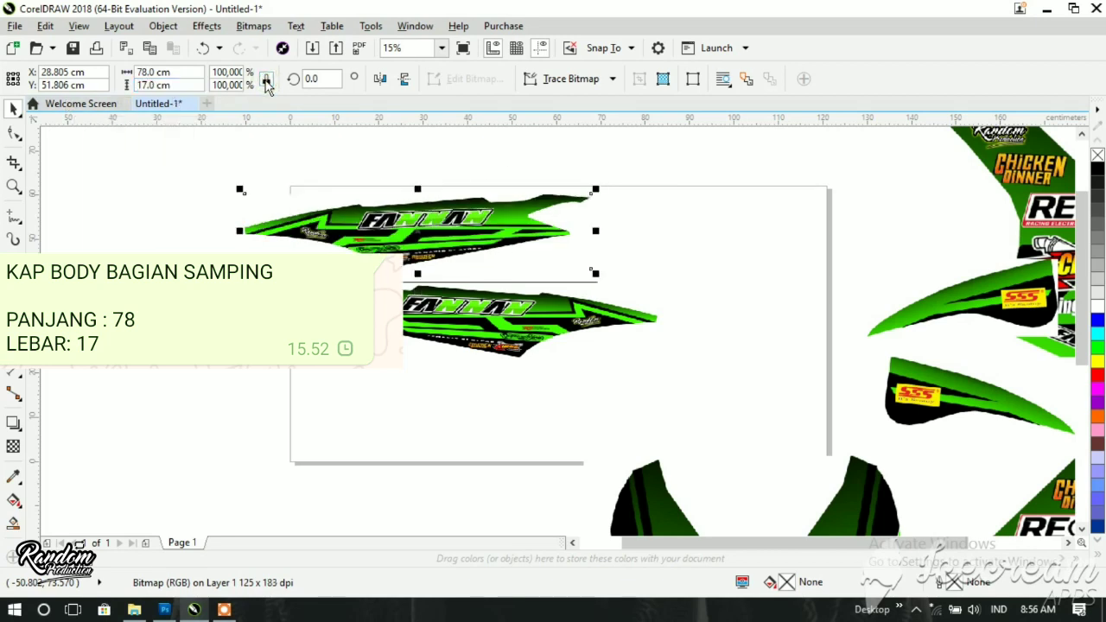
{"action": "left_click_drag", "start_coordinate": [480, 245], "coordinate": [545, 242]}
- Stack the lower FANNAN decal just below the upper one and move a Dreamersline decal onto the page
{"action": "left_click", "coordinate": [529, 318]}
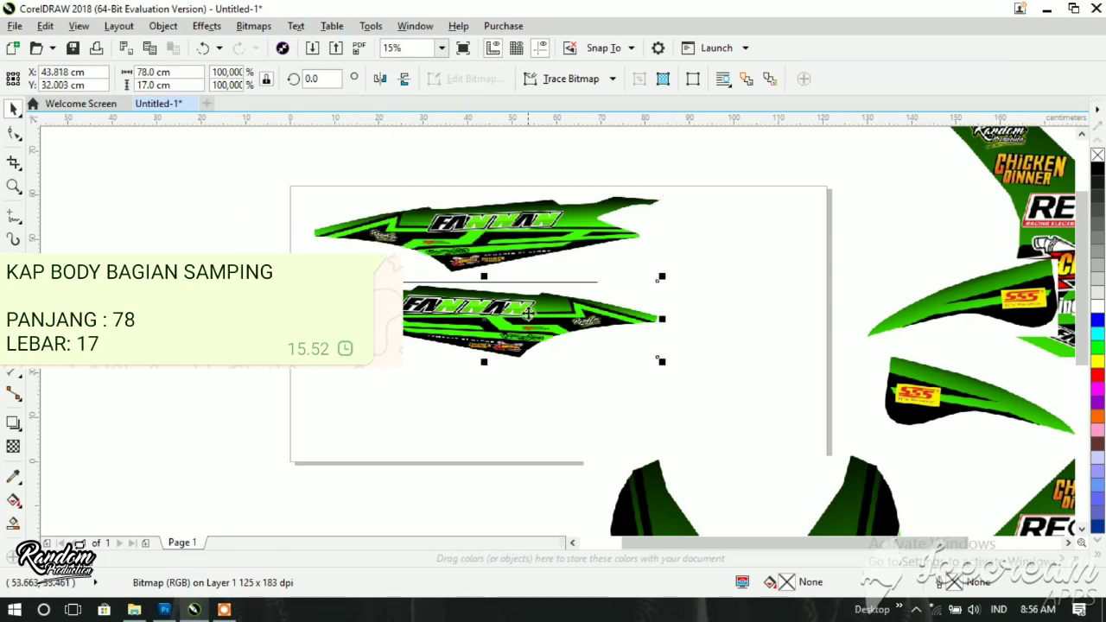
{"action": "left_click", "coordinate": [510, 227]}
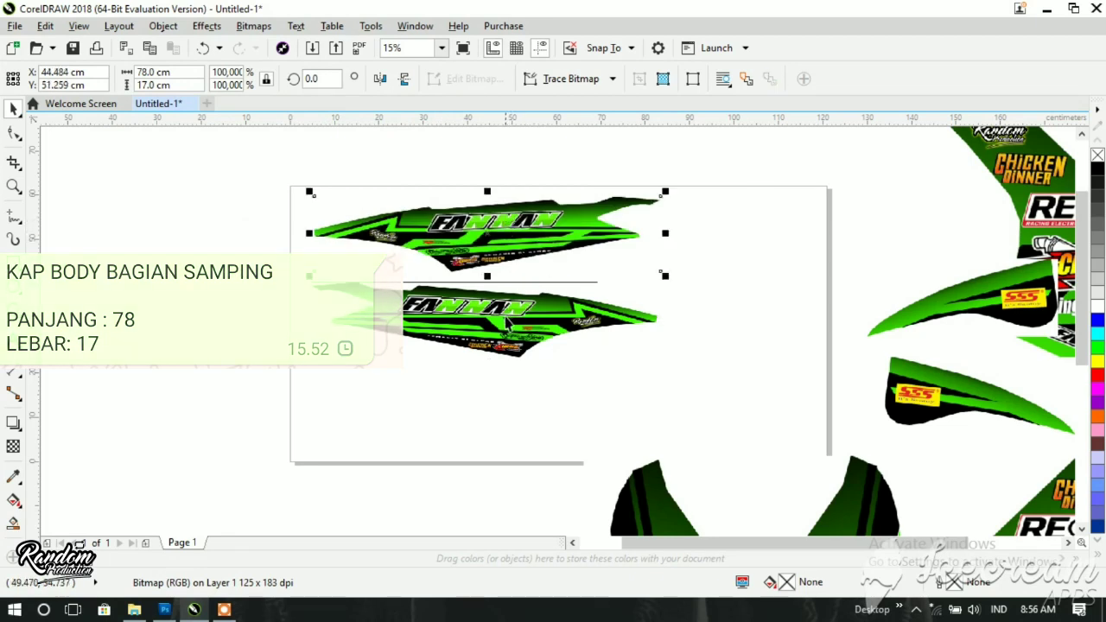
{"action": "key", "text": "Tab"}
{"action": "left_click", "coordinate": [500, 235]}
{"action": "key", "text": "Tab"}
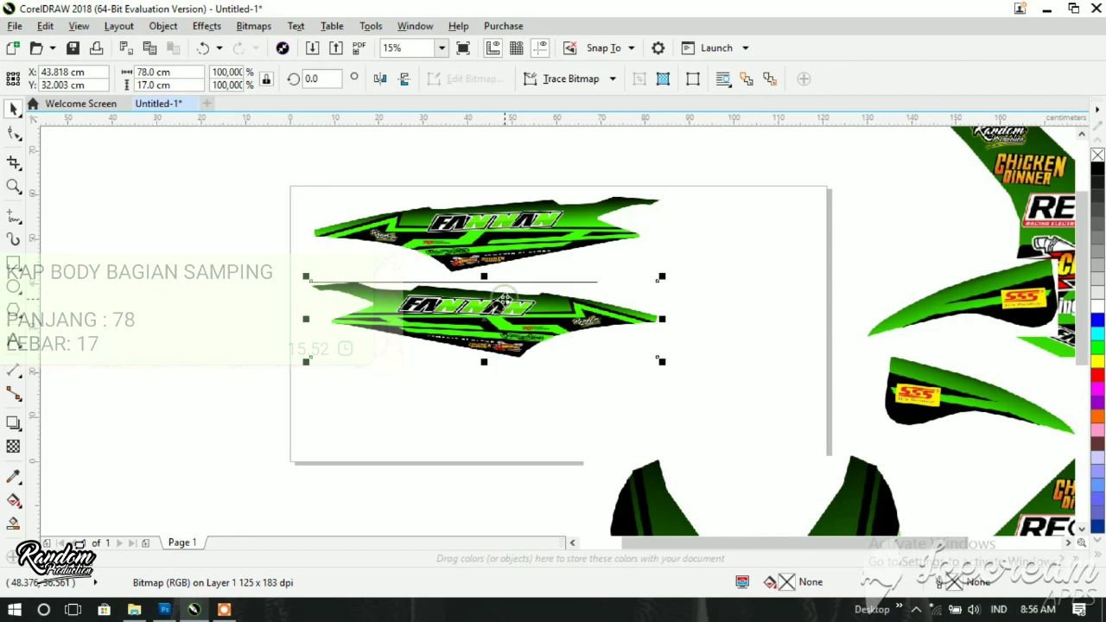
{"action": "mouse_move", "coordinate": [500, 235]}
{"action": "left_mouse_down"}
{"action": "mouse_move", "coordinate": [498, 245]}
{"action": "mouse_move", "coordinate": [491, 236]}
{"action": "left_mouse_up"}
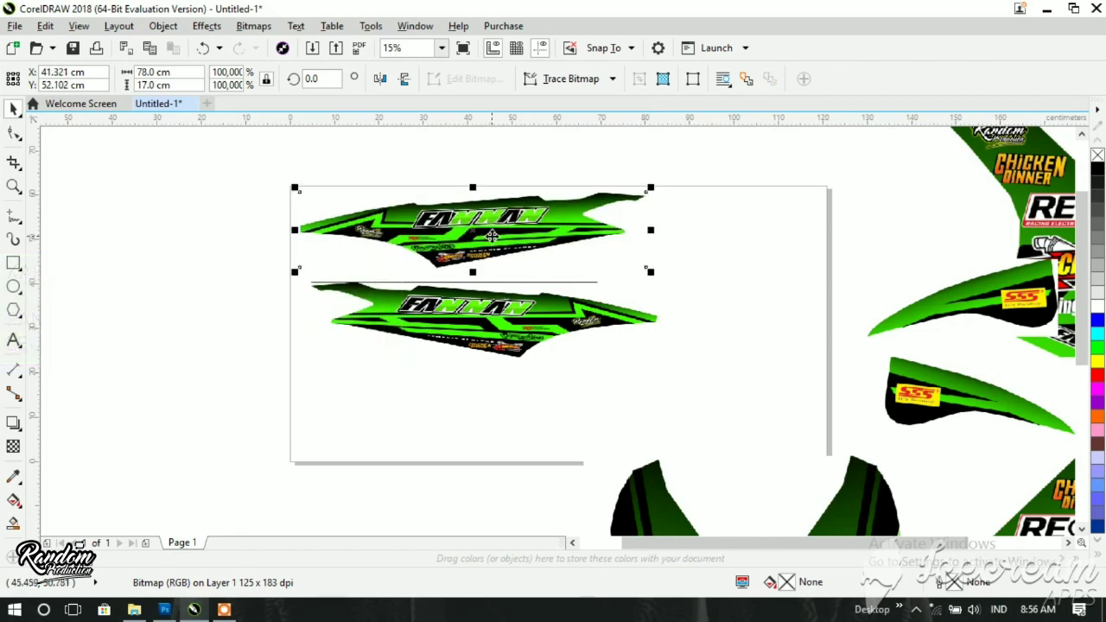
{"action": "left_click_drag", "start_coordinate": [533, 323], "coordinate": [519, 307]}
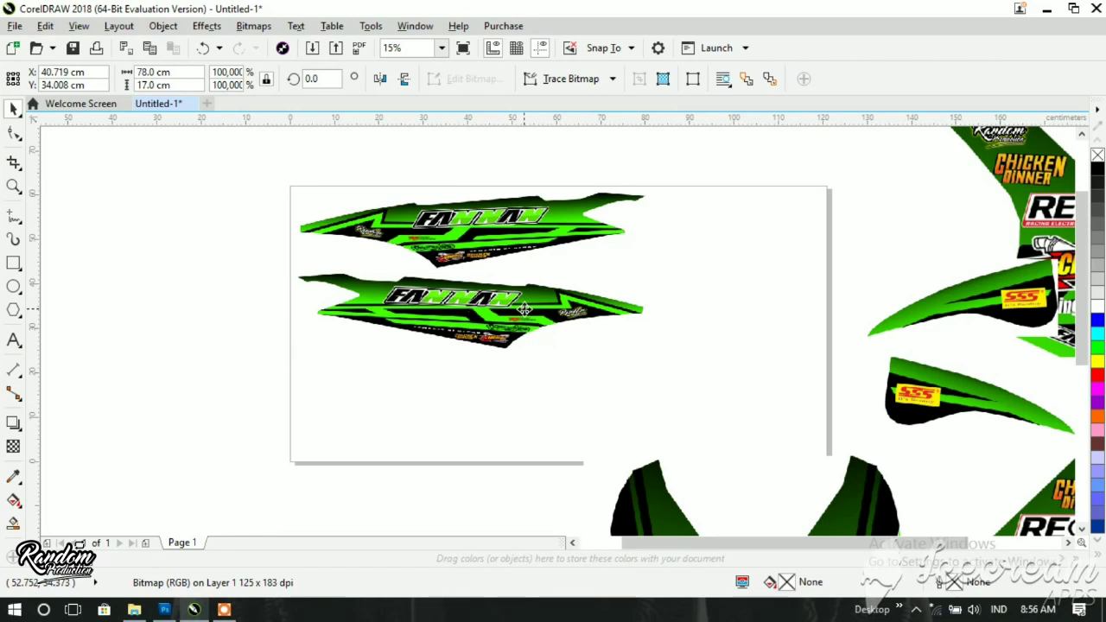
{"action": "left_click_drag", "start_coordinate": [524, 309], "coordinate": [519, 317]}
{"action": "left_click_drag", "start_coordinate": [517, 313], "coordinate": [526, 301]}
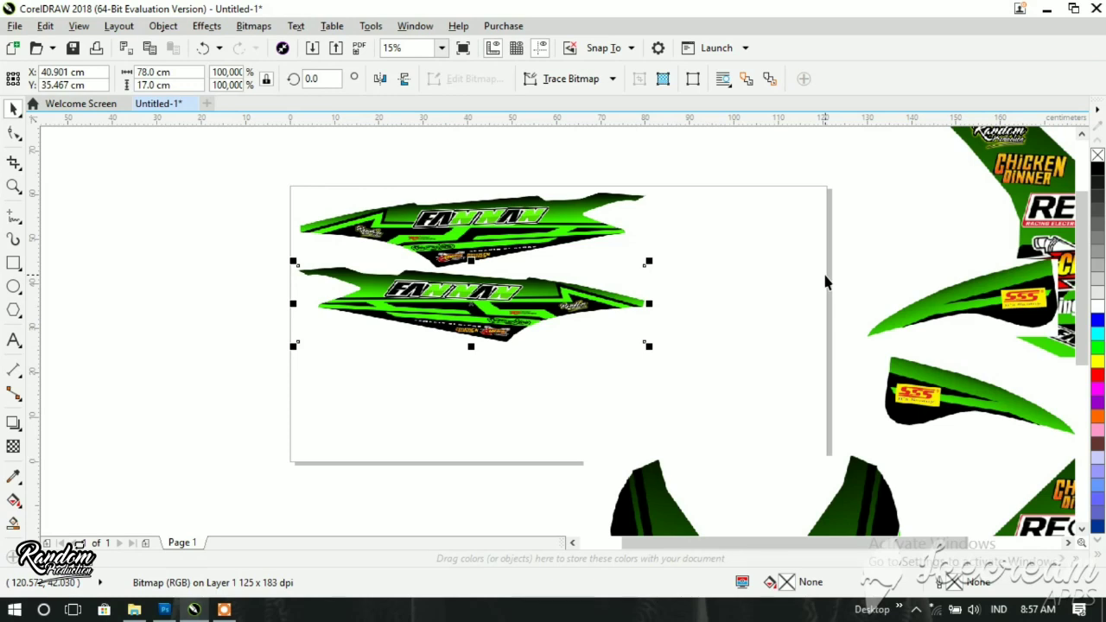
{"action": "left_click_drag", "start_coordinate": [841, 503], "coordinate": [750, 237]}
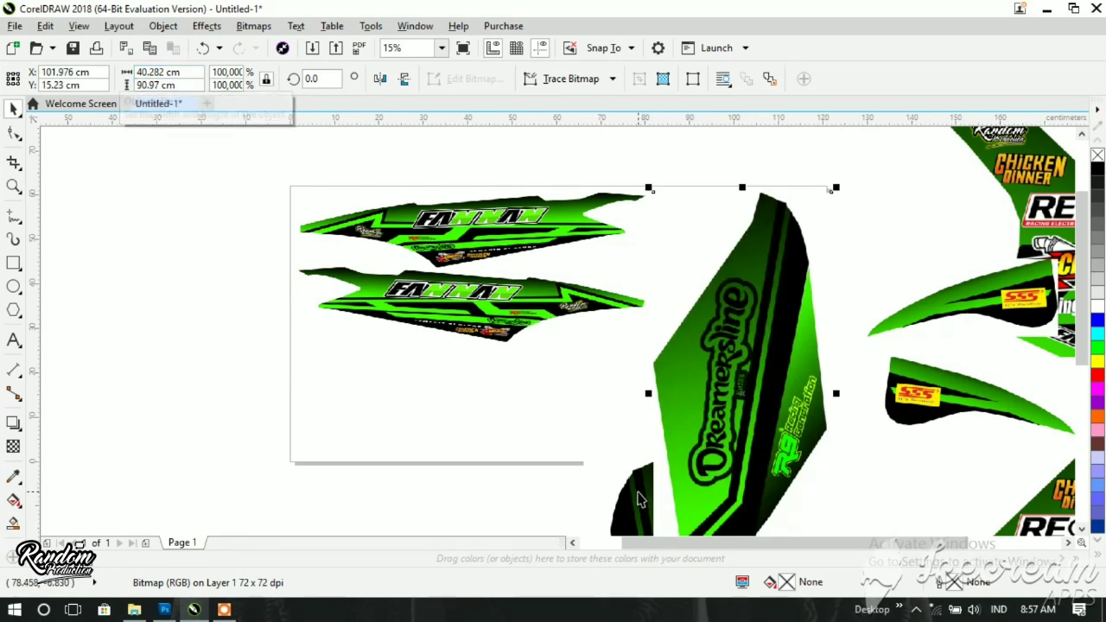
- Bring the Dreamersline pieces onto the page and size one to 32 × 20 cm
{"action": "left_click_drag", "start_coordinate": [644, 500], "coordinate": [420, 410]}
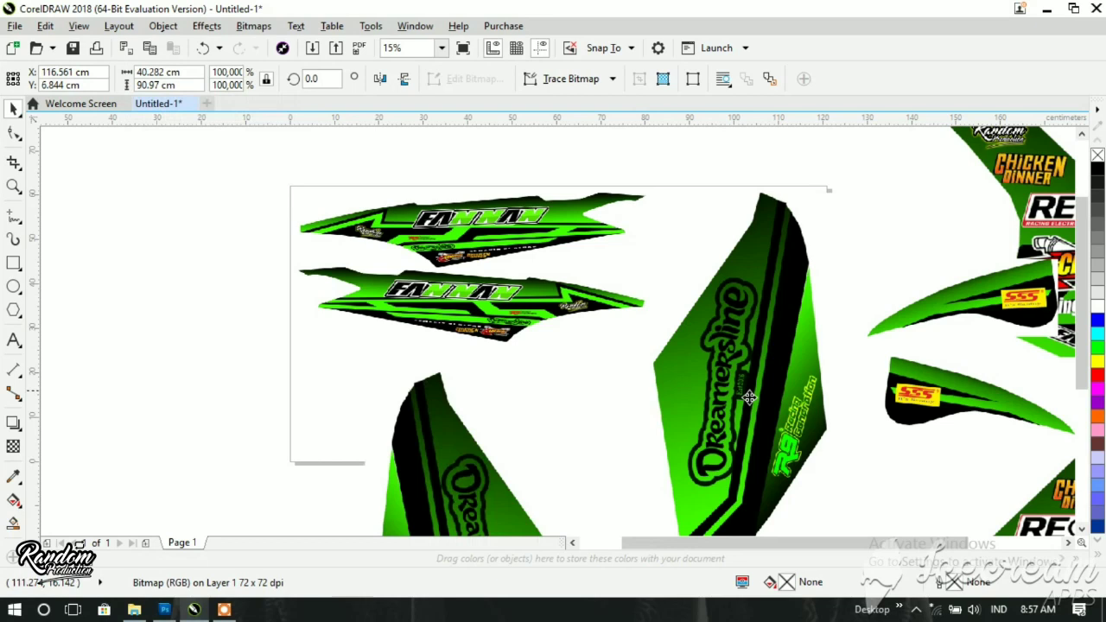
{"action": "left_click_drag", "start_coordinate": [722, 358], "coordinate": [787, 396]}
{"action": "left_click_drag", "start_coordinate": [449, 452], "coordinate": [460, 326]}
{"action": "left_click", "coordinate": [156, 72]}
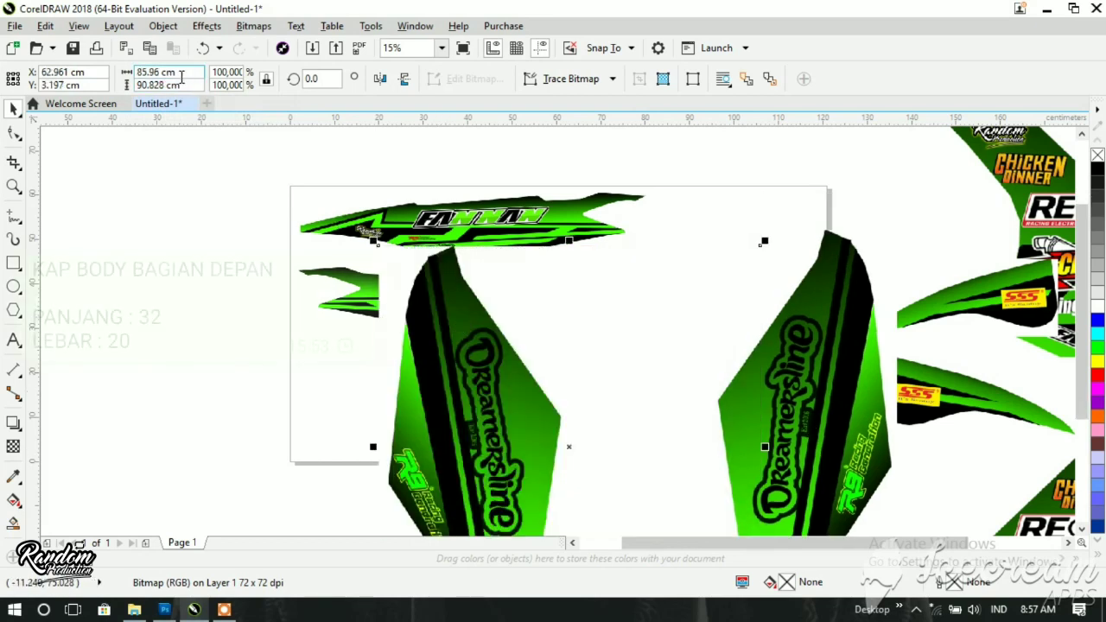
{"action": "type", "text": "32"}
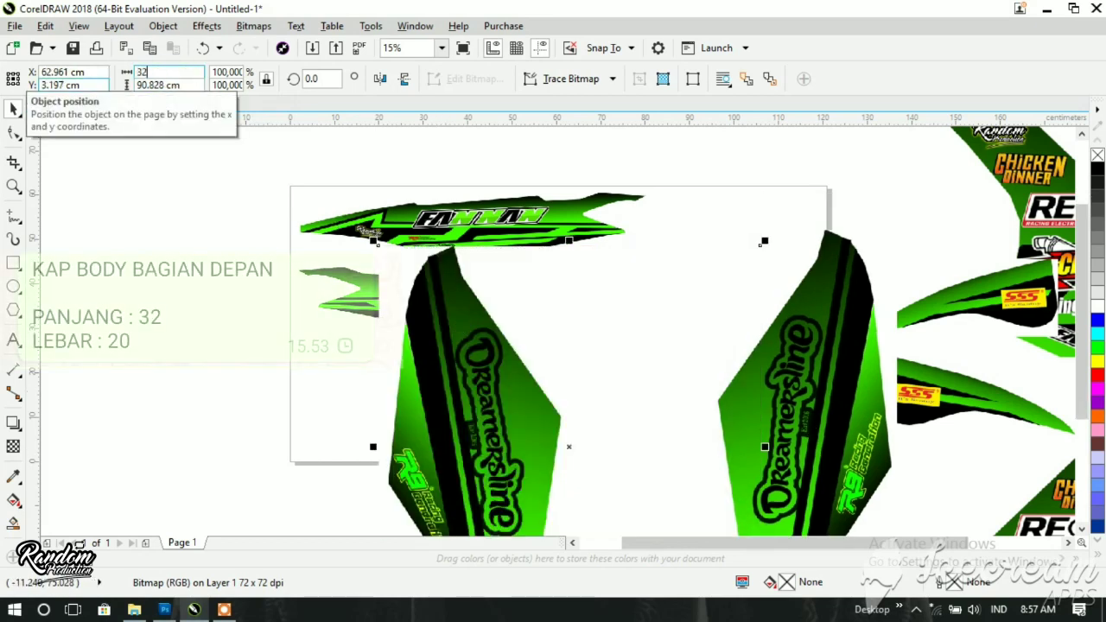
{"action": "key", "text": "Tab"}
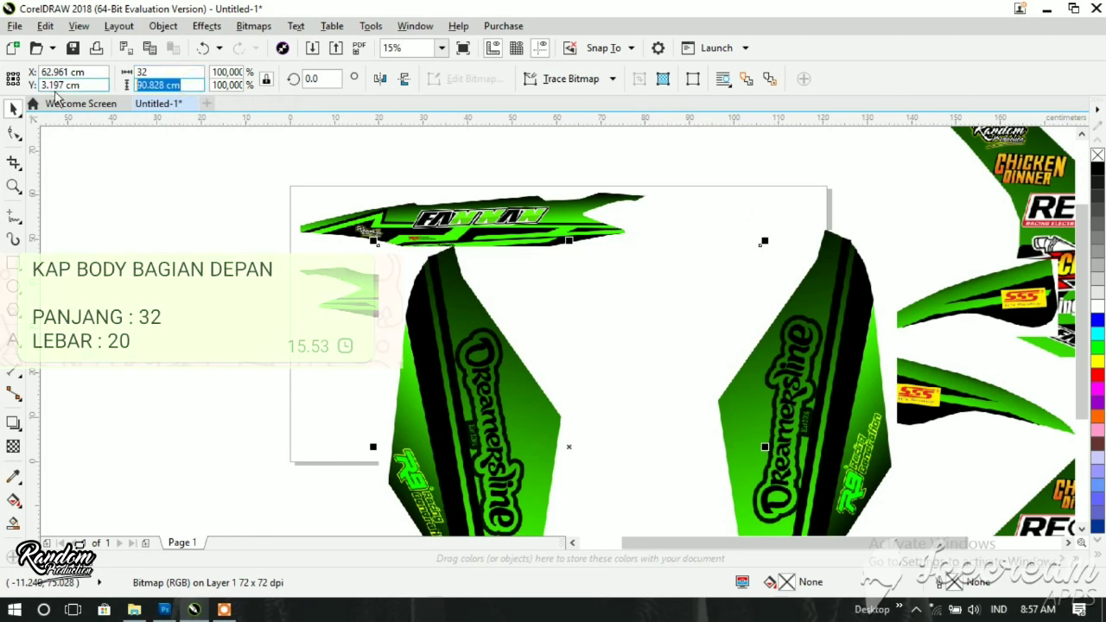
{"action": "type", "text": "20"}
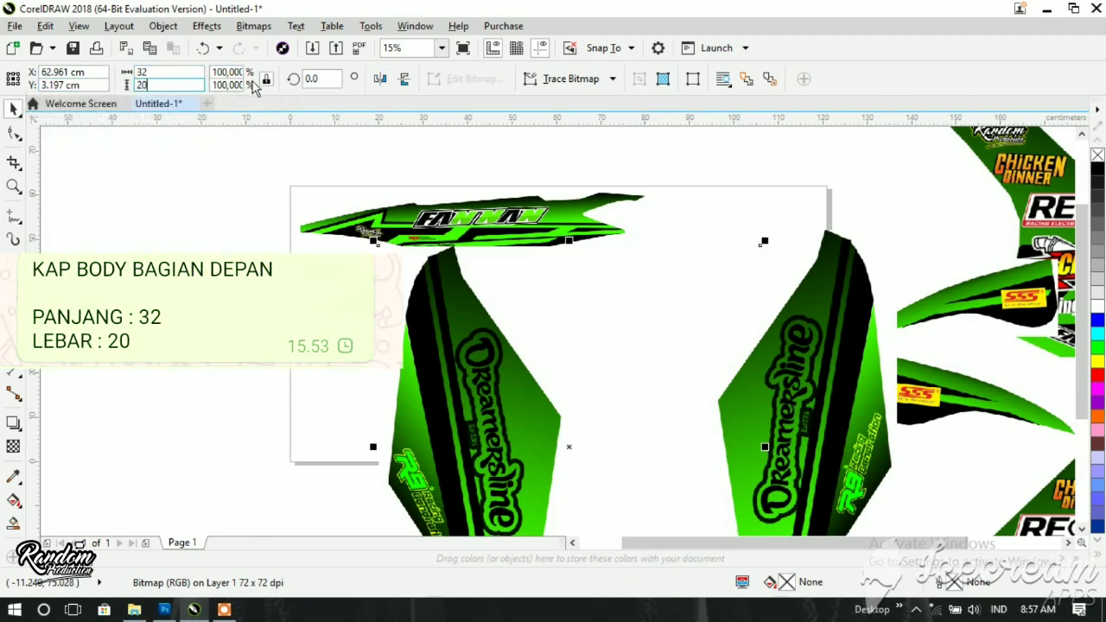
{"action": "key", "text": "Return"}
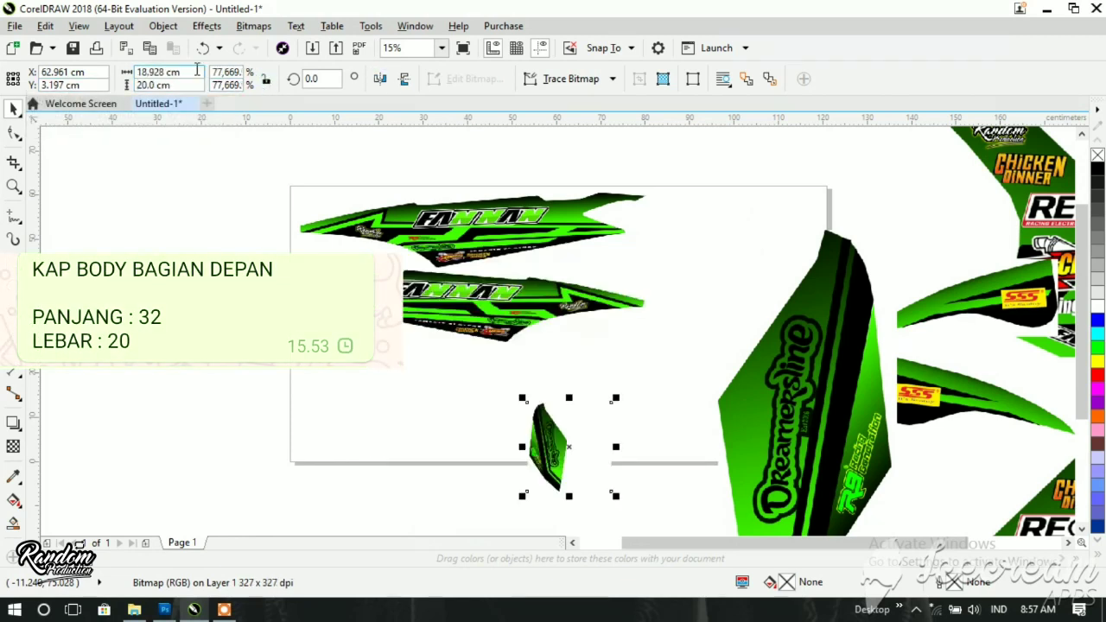
- Turn off Lock ratio, re-enter width 32, and move the piece to the page top
{"action": "left_click", "coordinate": [198, 71]}
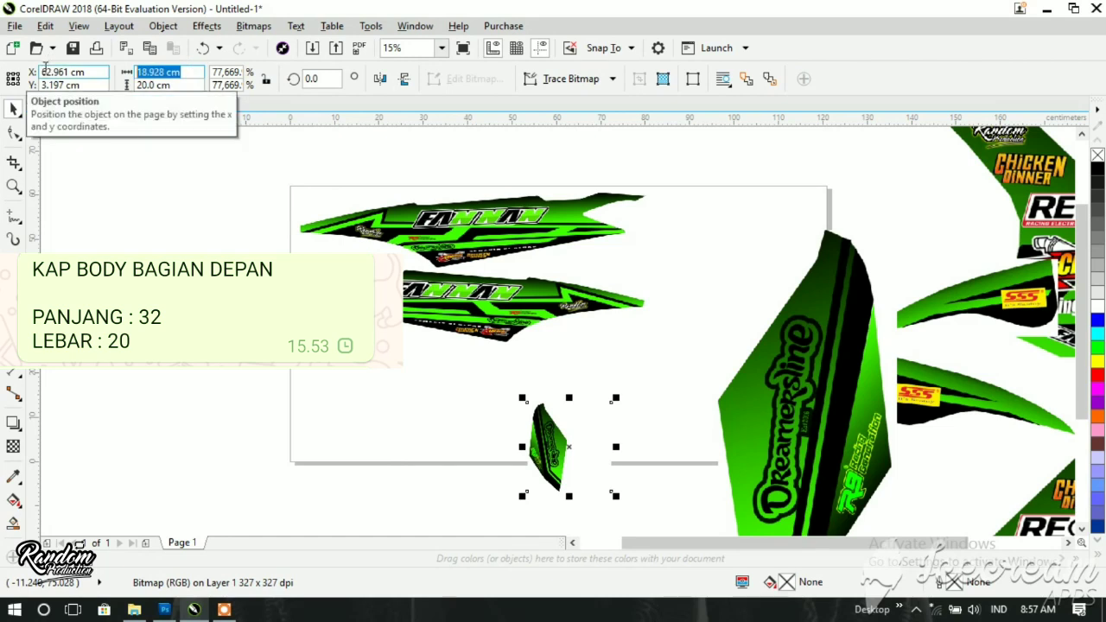
{"action": "type", "text": "32"}
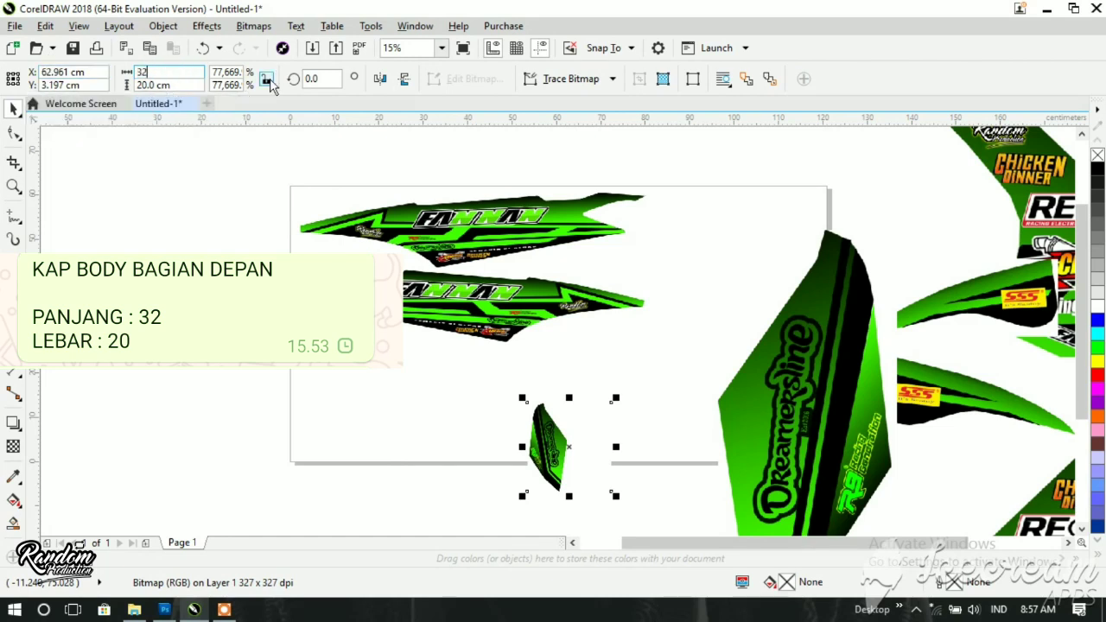
{"action": "left_click", "coordinate": [268, 79]}
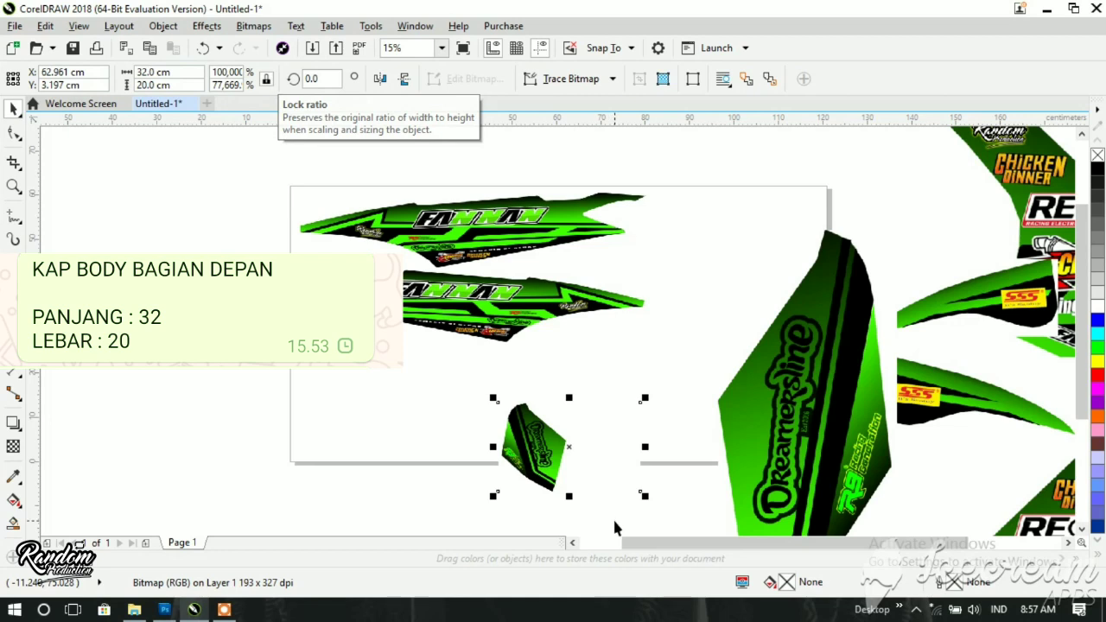
{"action": "left_click", "coordinate": [568, 471]}
{"action": "left_click_drag", "start_coordinate": [683, 339], "coordinate": [726, 275]}
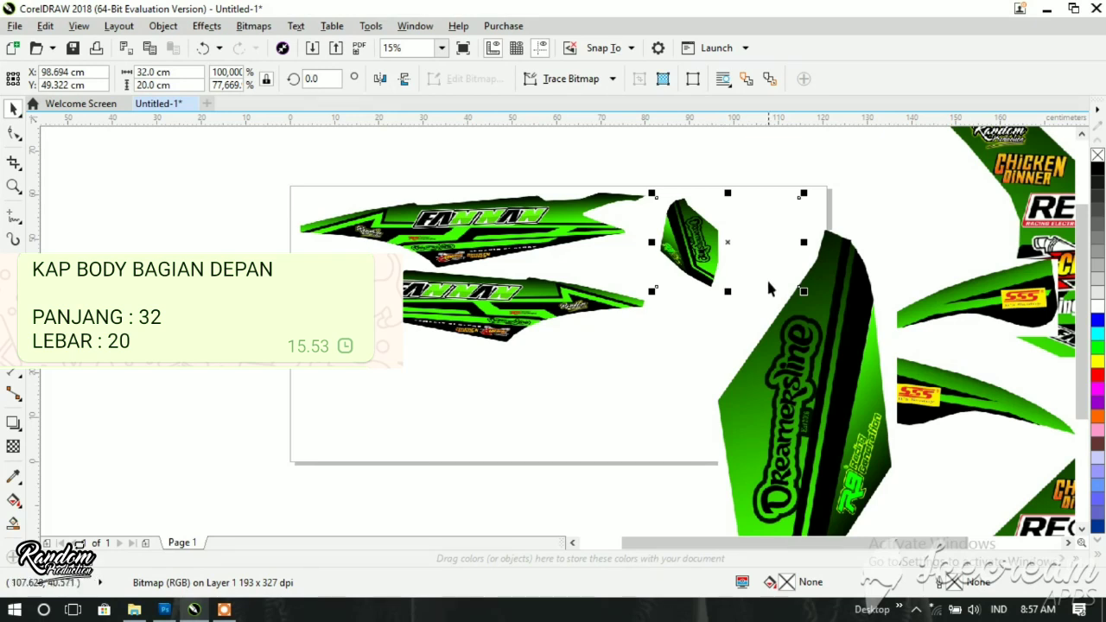
{"action": "left_click_drag", "start_coordinate": [826, 371], "coordinate": [828, 323]}
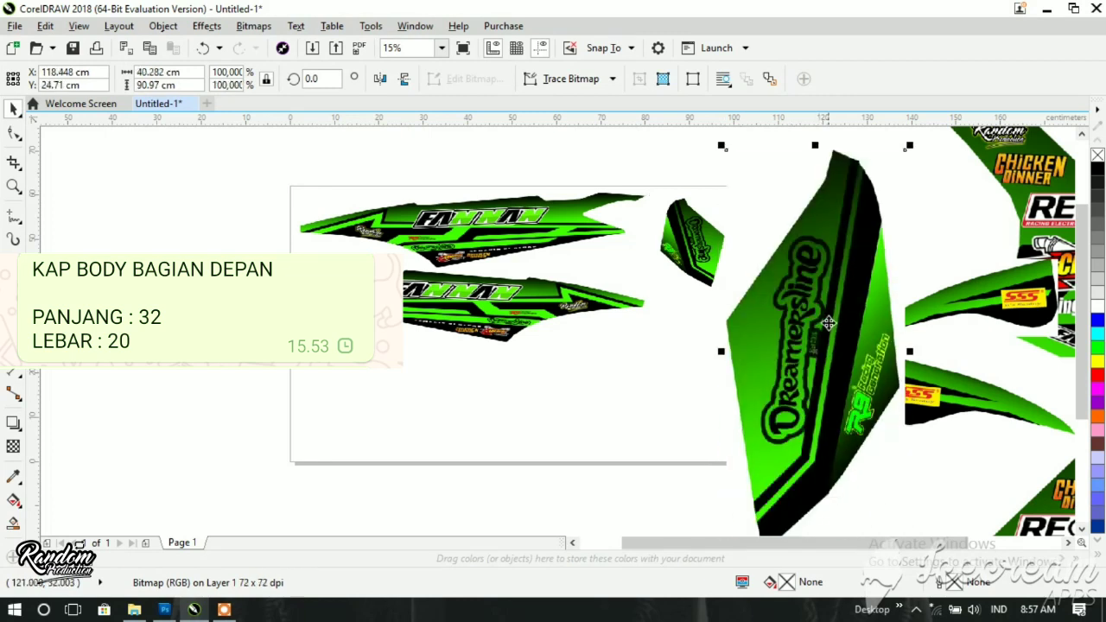
- Size the second Dreamersline panel to 32 × 20 cm with Lock ratio turned off
{"action": "left_click_drag", "start_coordinate": [183, 72], "coordinate": [151, 72]}
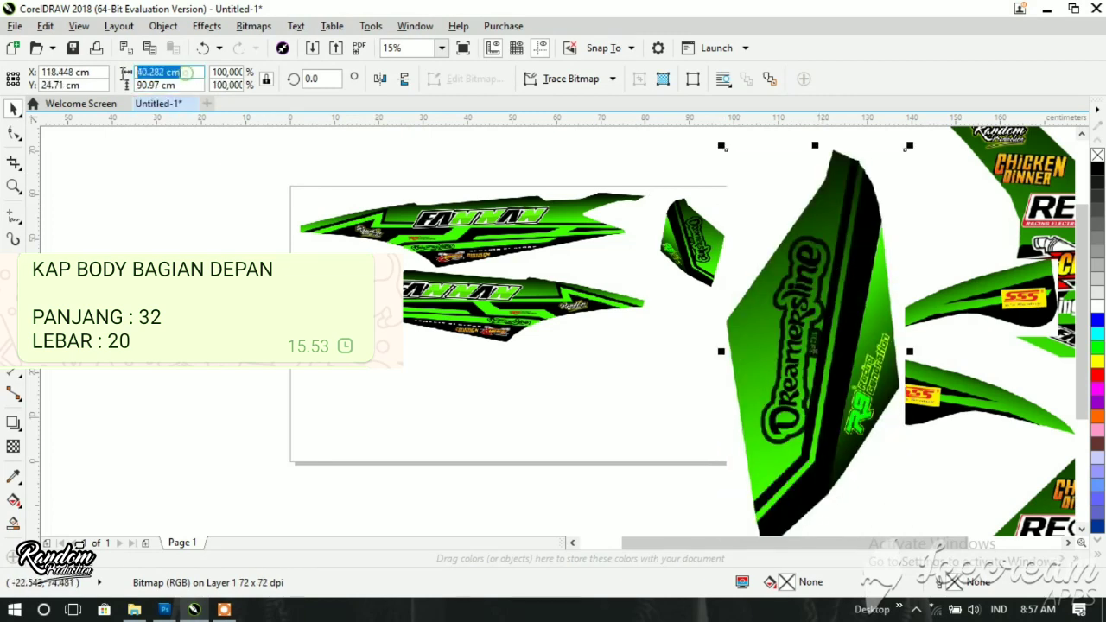
{"action": "type", "text": "32"}
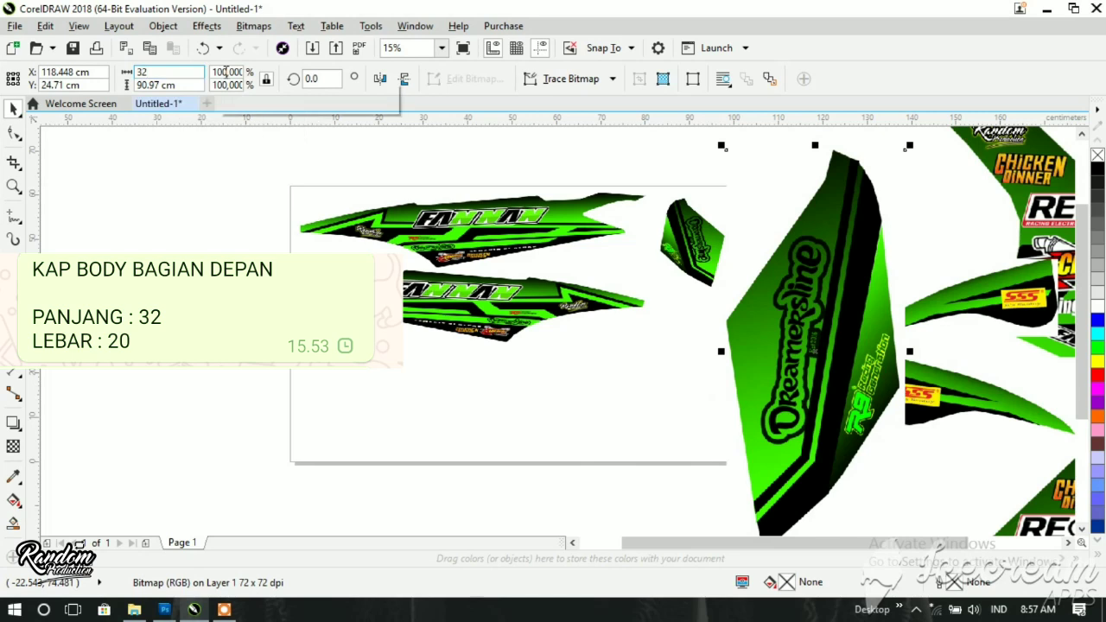
{"action": "left_click_drag", "start_coordinate": [190, 84], "coordinate": [127, 95]}
{"action": "type", "text": "20"}
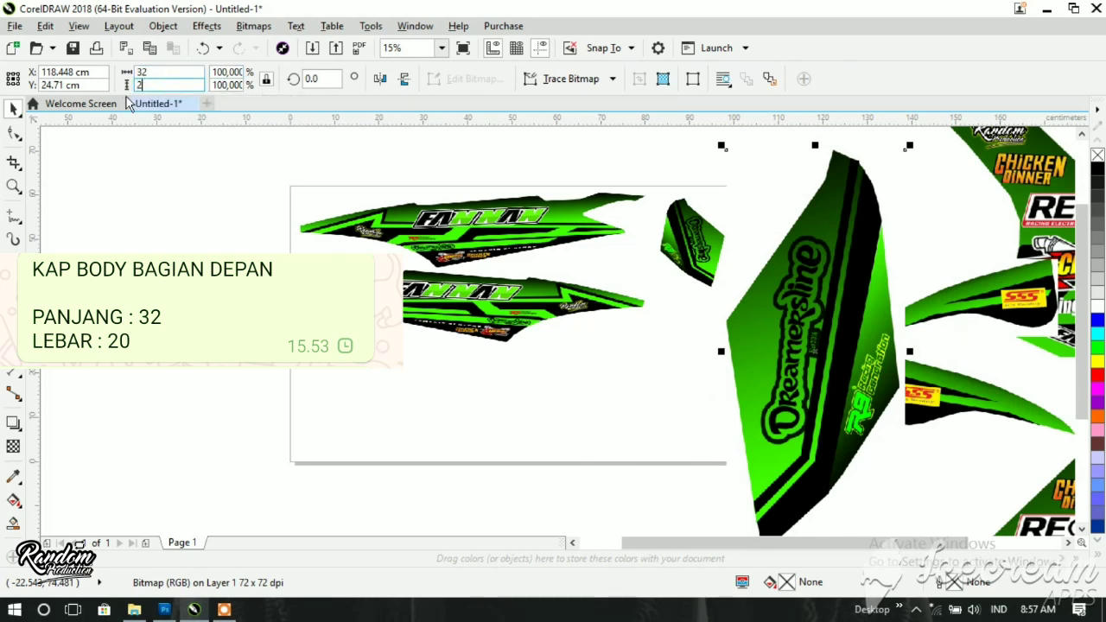
{"action": "key", "text": "Return"}
{"action": "left_click", "coordinate": [267, 79]}
{"action": "double_click", "coordinate": [149, 76]}
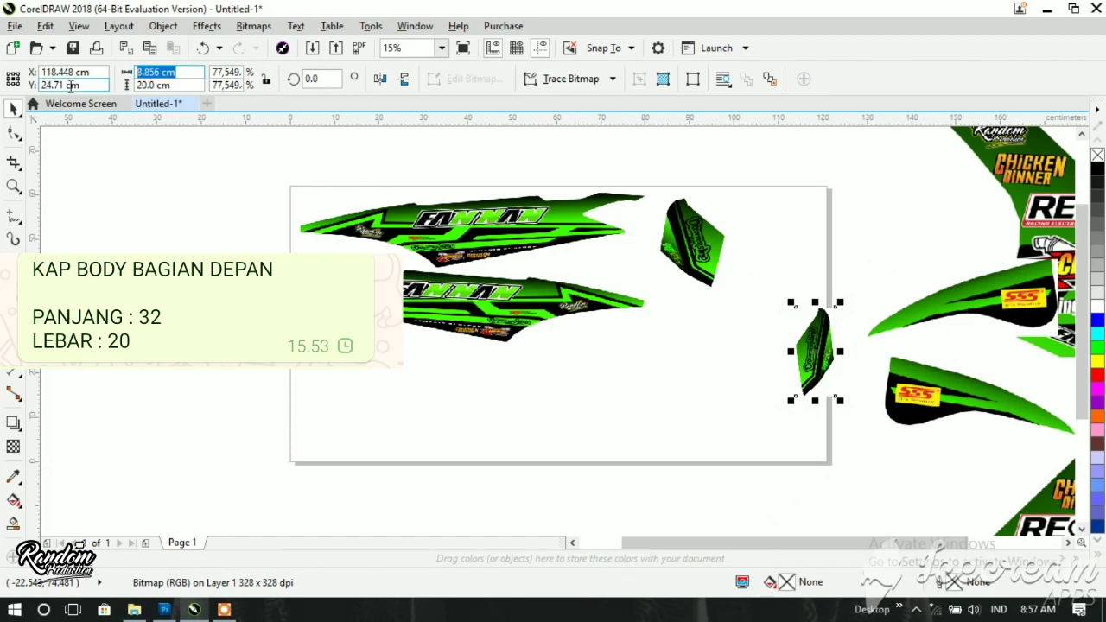
{"action": "type", "text": "32"}
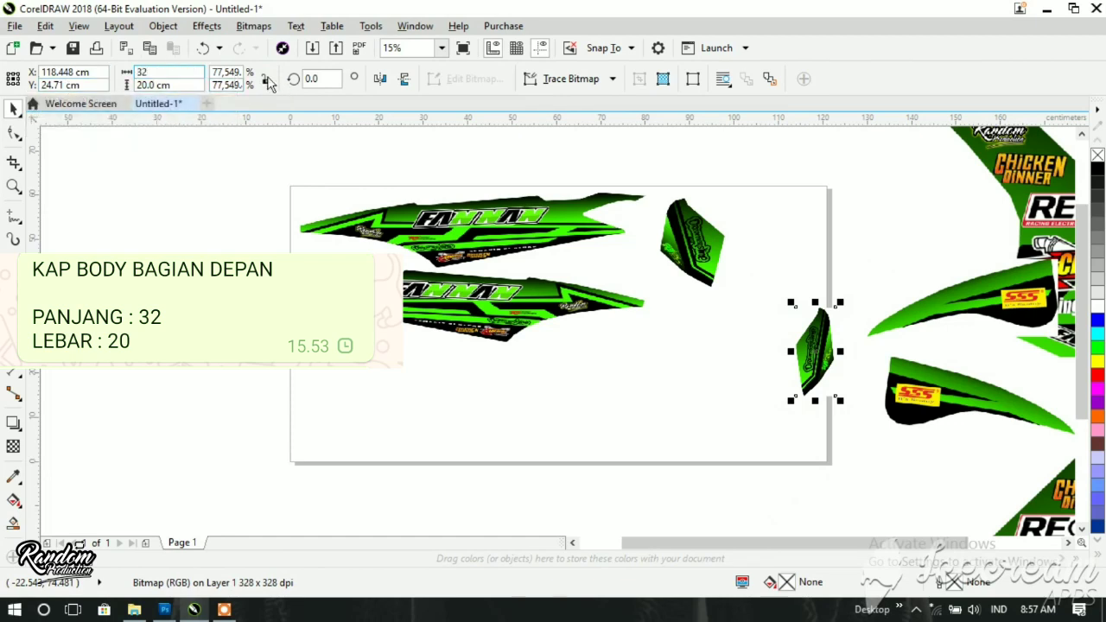
{"action": "key", "text": "Return"}
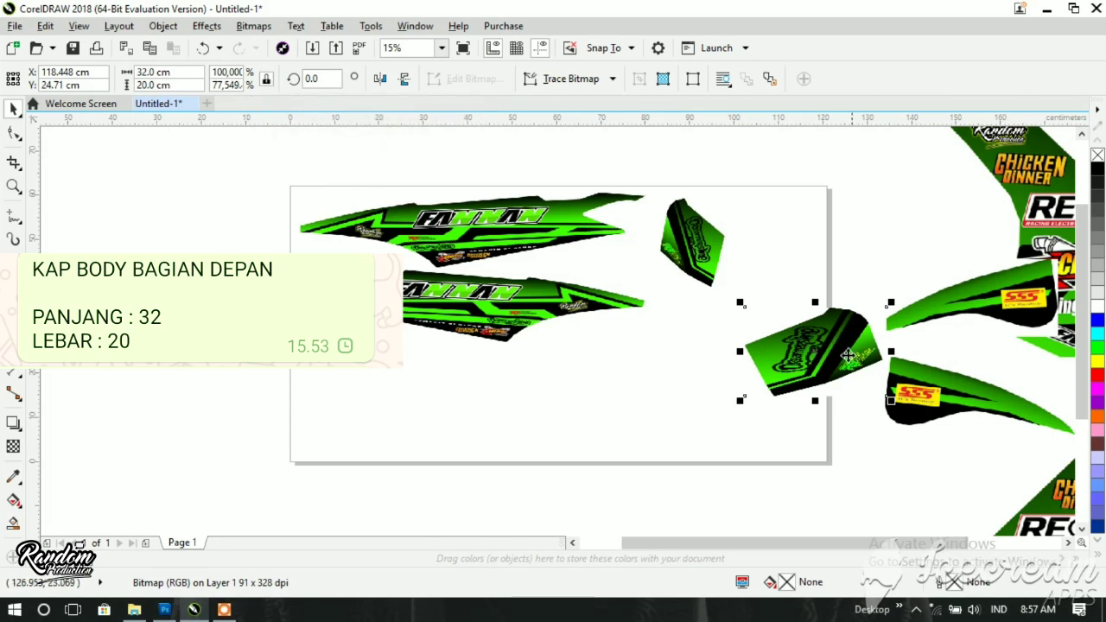
- Move it to the page's upper right and stretch both panel pieces taller by their handles
{"action": "left_click_drag", "start_coordinate": [848, 354], "coordinate": [798, 268]}
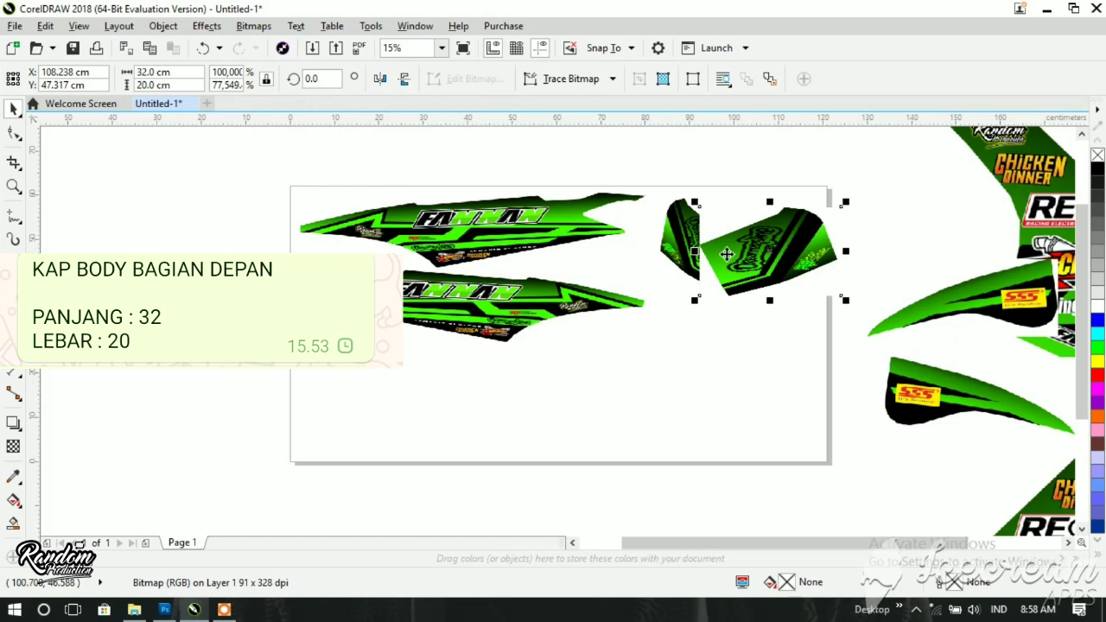
{"action": "mouse_move", "coordinate": [695, 251]}
{"action": "left_mouse_down"}
{"action": "mouse_move", "coordinate": [782, 260]}
{"action": "mouse_move", "coordinate": [726, 242]}
{"action": "left_mouse_up"}
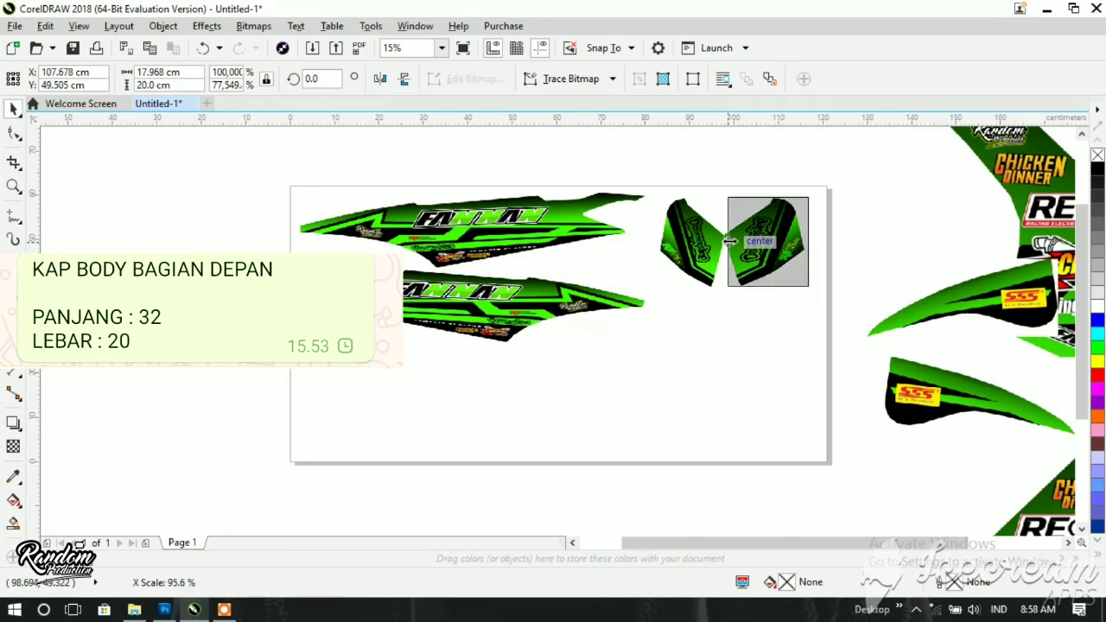
{"action": "mouse_move", "coordinate": [767, 290]}
{"action": "left_mouse_down"}
{"action": "mouse_move", "coordinate": [768, 314]}
{"action": "mouse_move", "coordinate": [760, 270]}
{"action": "left_mouse_up"}
{"action": "left_click", "coordinate": [682, 260]}
{"action": "type", "text": "32"}
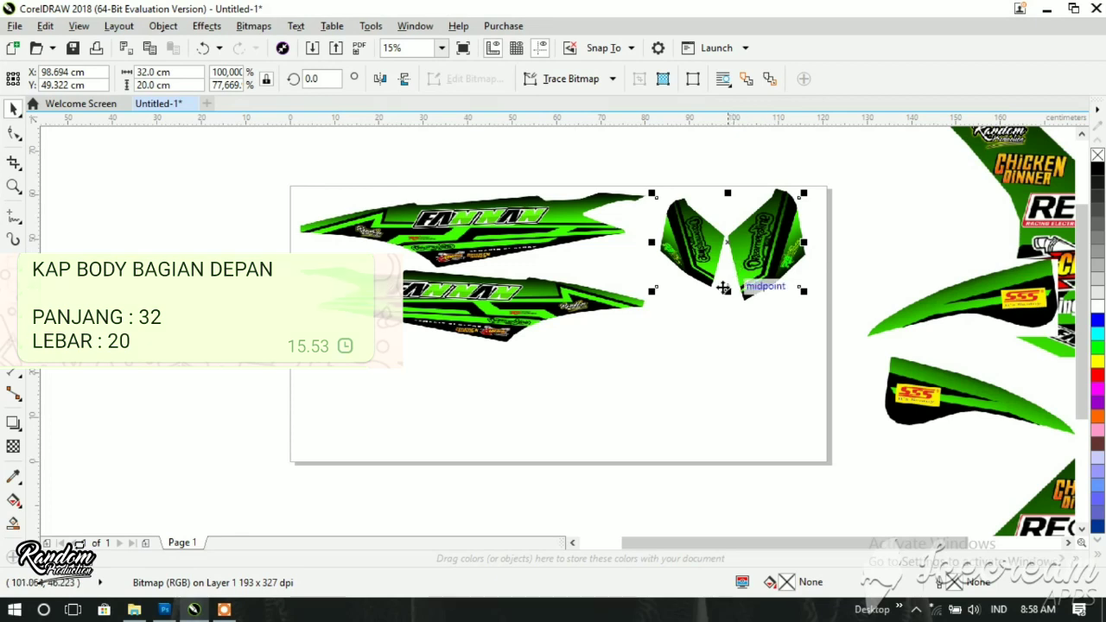
{"action": "mouse_move", "coordinate": [728, 291]}
{"action": "left_mouse_down"}
{"action": "mouse_move", "coordinate": [729, 315]}
{"action": "mouse_move", "coordinate": [690, 278]}
{"action": "left_mouse_up"}
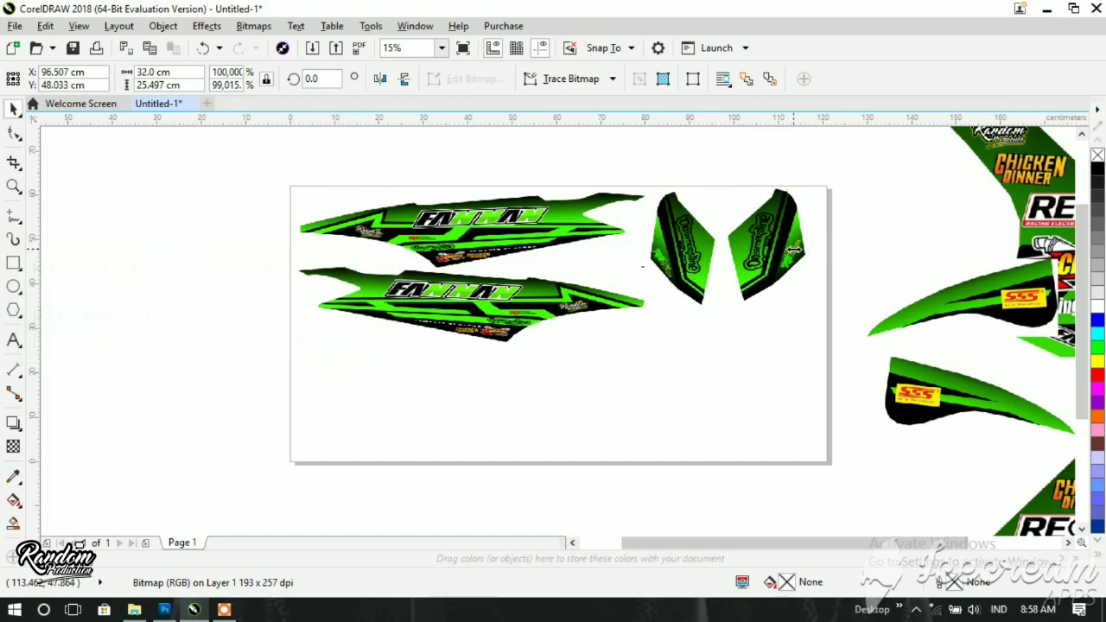
- Stretch both Dreamersline panels to about 28 cm tall and nudge them snugly together
{"action": "left_click_drag", "start_coordinate": [793, 247], "coordinate": [805, 249]}
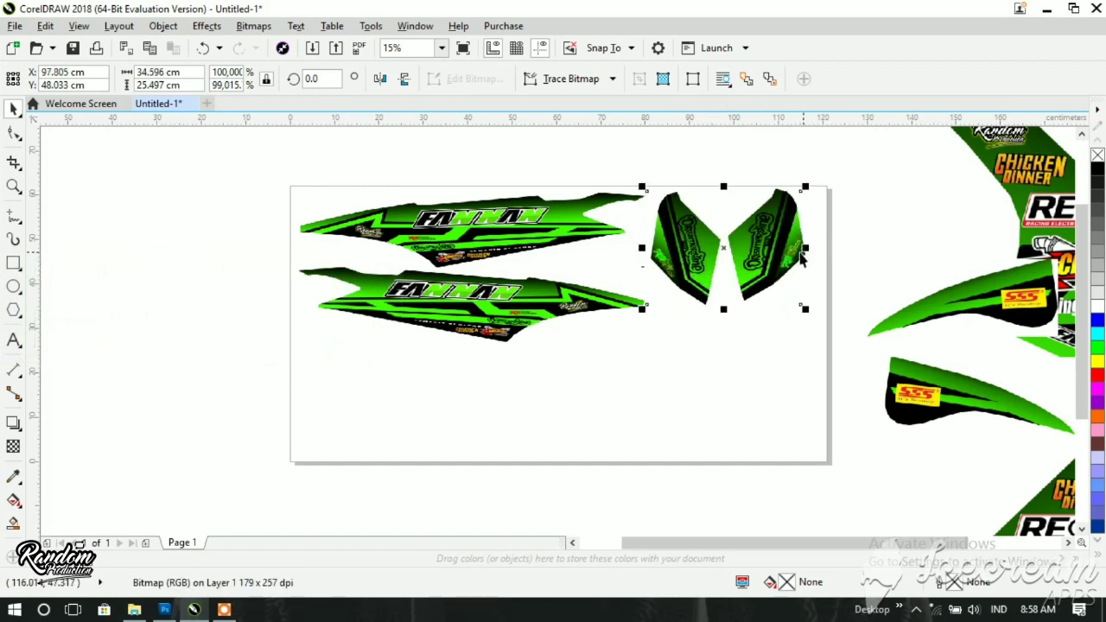
{"action": "mouse_move", "coordinate": [725, 309]}
{"action": "left_mouse_down"}
{"action": "mouse_move", "coordinate": [724, 322]}
{"action": "mouse_move", "coordinate": [698, 293]}
{"action": "left_mouse_up"}
{"action": "mouse_move", "coordinate": [679, 253]}
{"action": "left_mouse_down"}
{"action": "mouse_move", "coordinate": [677, 269]}
{"action": "mouse_move", "coordinate": [664, 255]}
{"action": "left_mouse_up"}
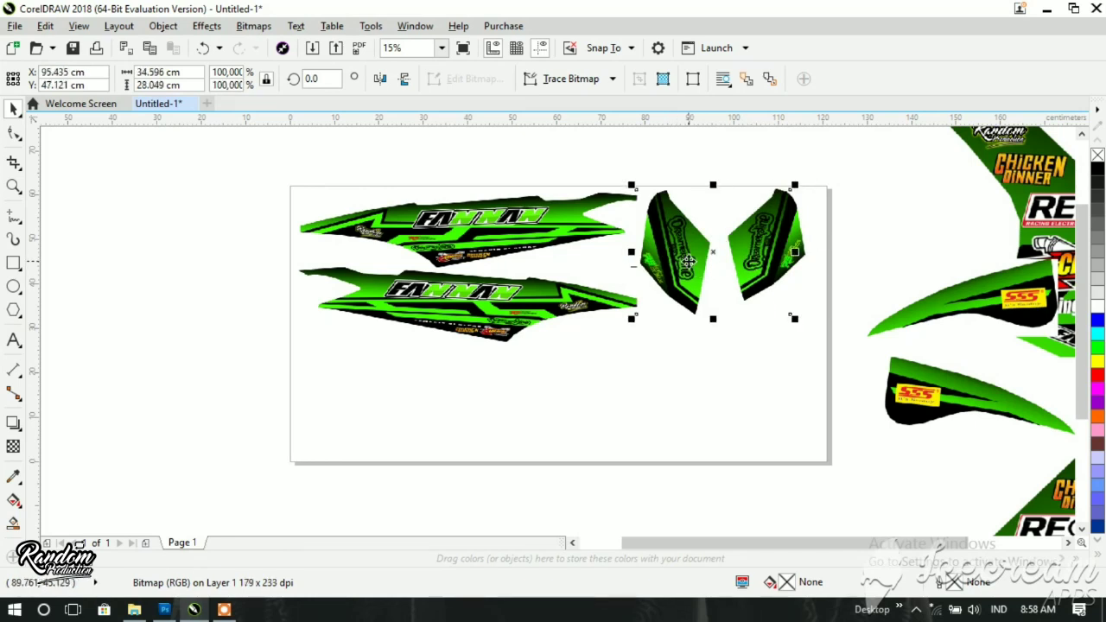
{"action": "left_click", "coordinate": [761, 260]}
{"action": "left_click_drag", "start_coordinate": [766, 302], "coordinate": [767, 318]}
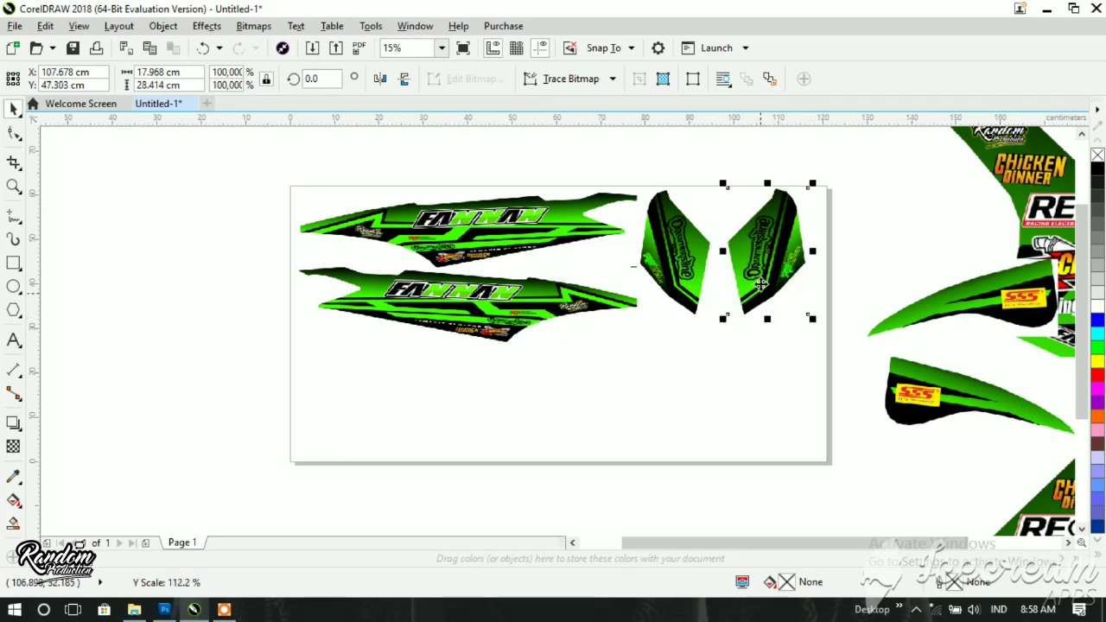
{"action": "left_click_drag", "start_coordinate": [760, 259], "coordinate": [749, 256]}
{"action": "left_click", "coordinate": [659, 259]}
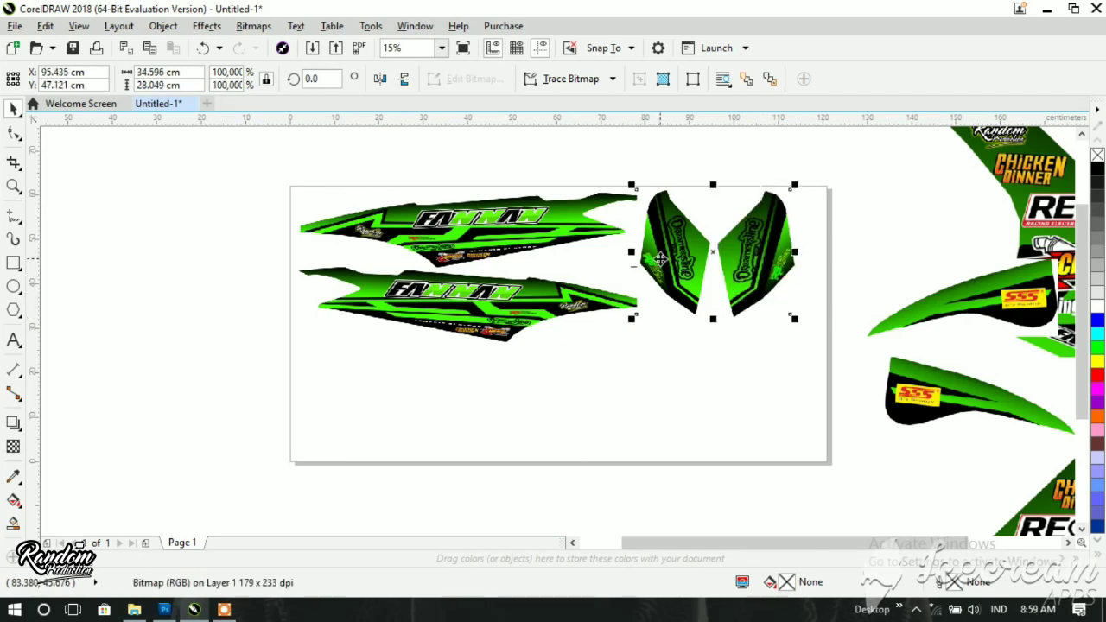
{"action": "left_click", "coordinate": [774, 268]}
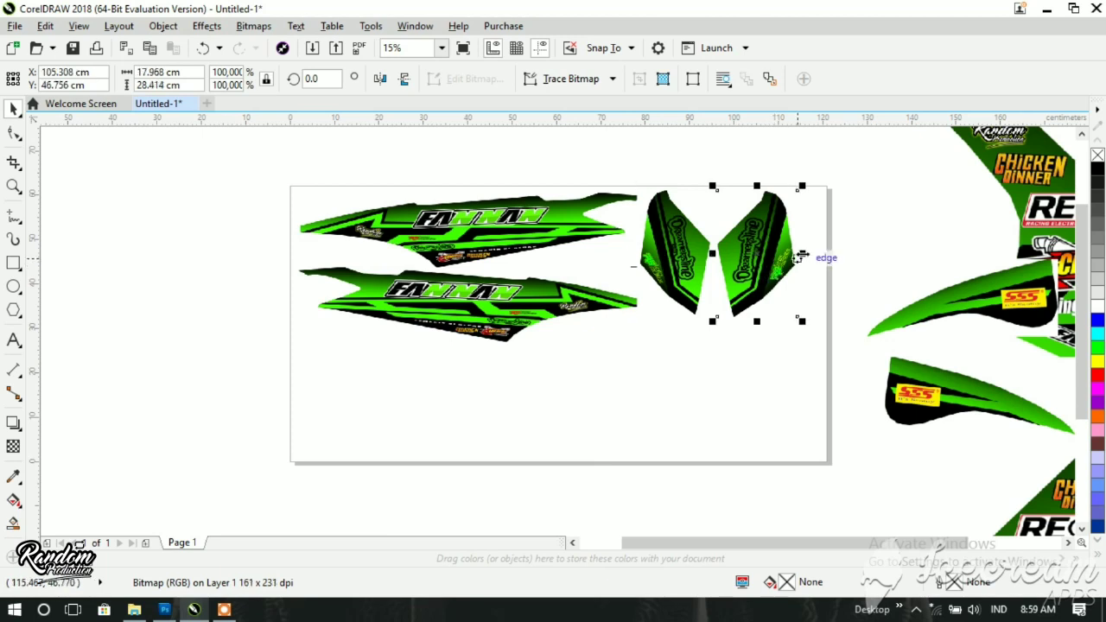
- Set the right side panel to 34 cm wide and 28 cm tall
{"action": "left_click", "coordinate": [188, 69]}
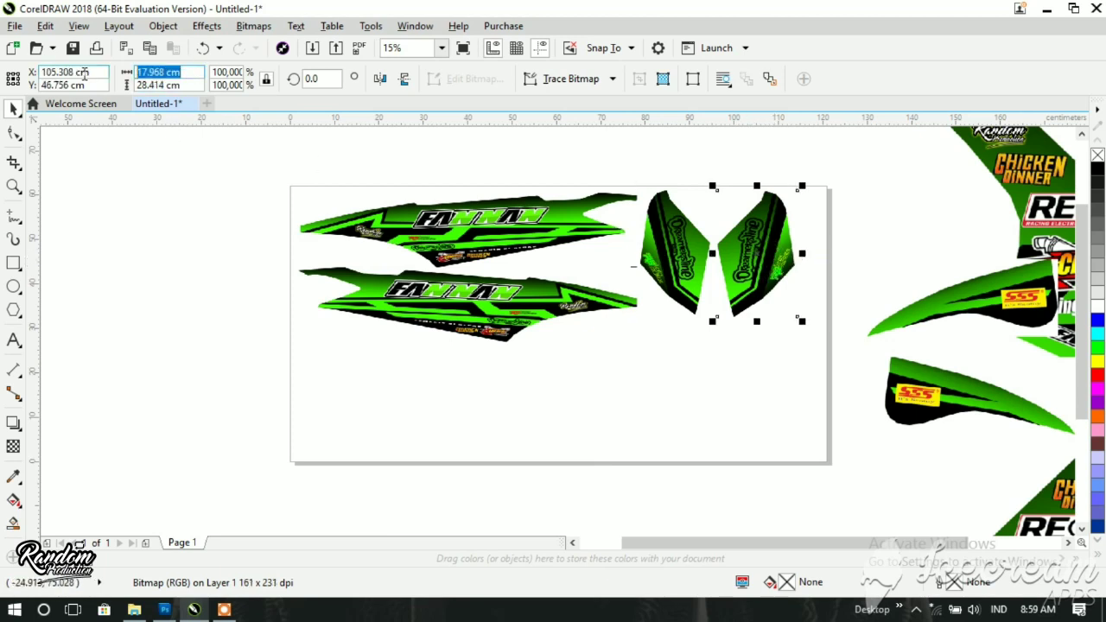
{"action": "type", "text": "34"}
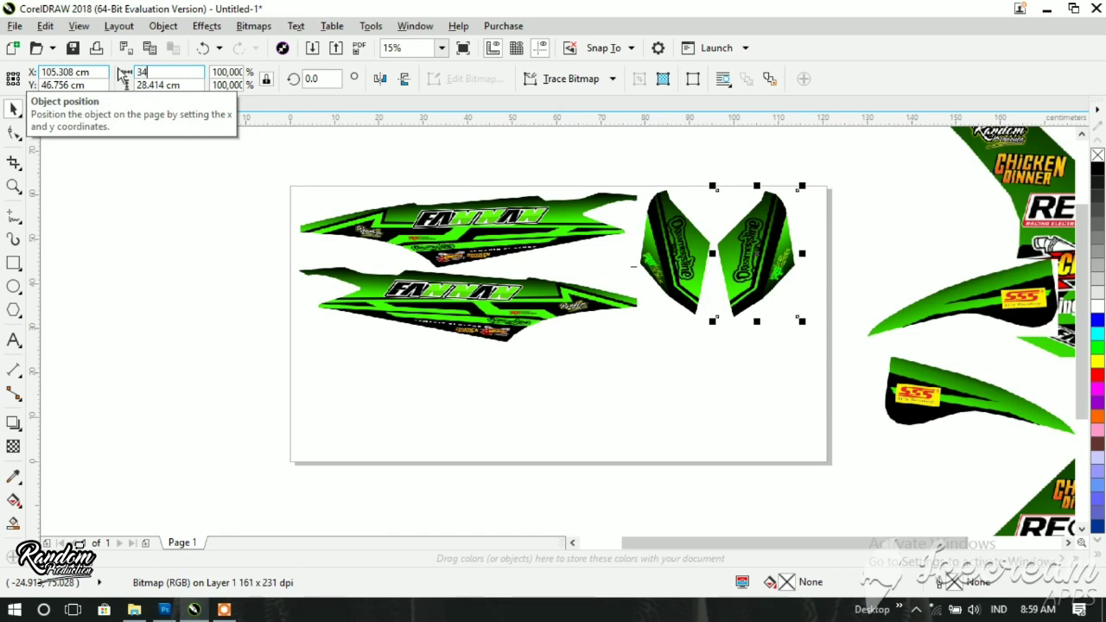
{"action": "key", "text": "Return"}
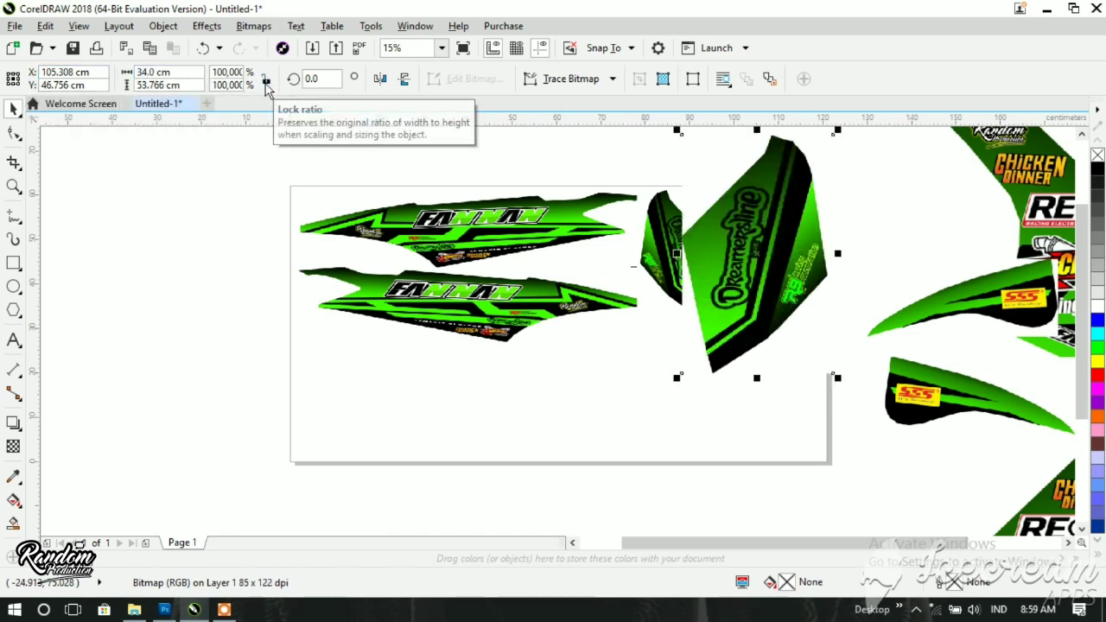
{"action": "left_click_drag", "start_coordinate": [190, 85], "coordinate": [73, 87]}
{"action": "type", "text": "28"}
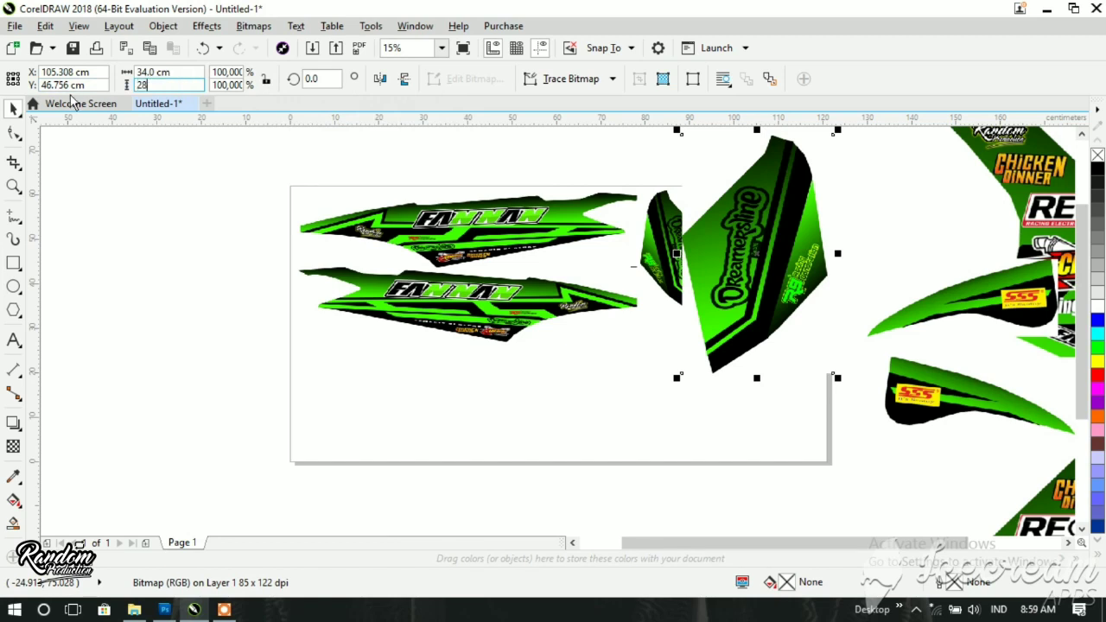
{"action": "key", "text": "Return"}
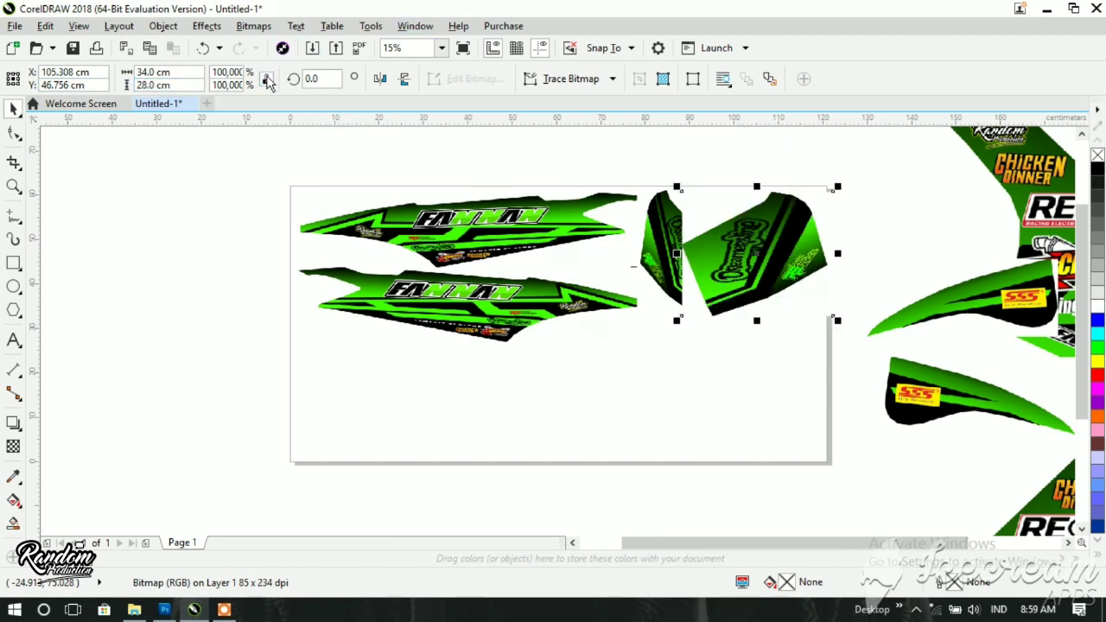
- Narrow the right panel to about 22 cm, then move the Chicken Dinner decal onto the page
{"action": "left_click_drag", "start_coordinate": [677, 253], "coordinate": [724, 255]}
{"action": "left_click_drag", "start_coordinate": [805, 257], "coordinate": [795, 254]}
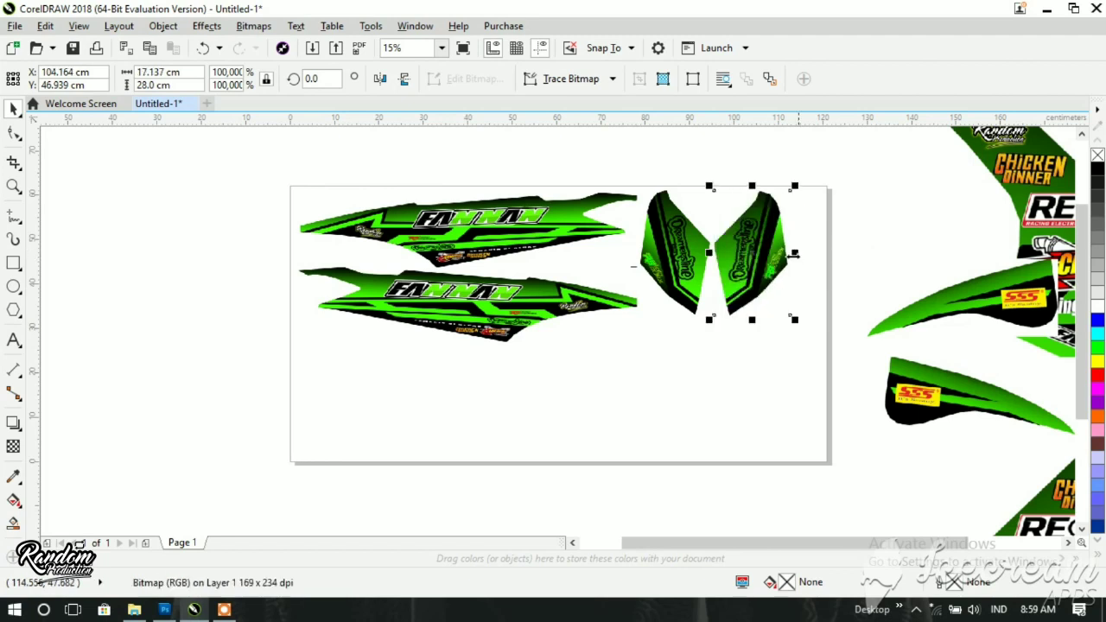
{"action": "left_click", "coordinate": [769, 259]}
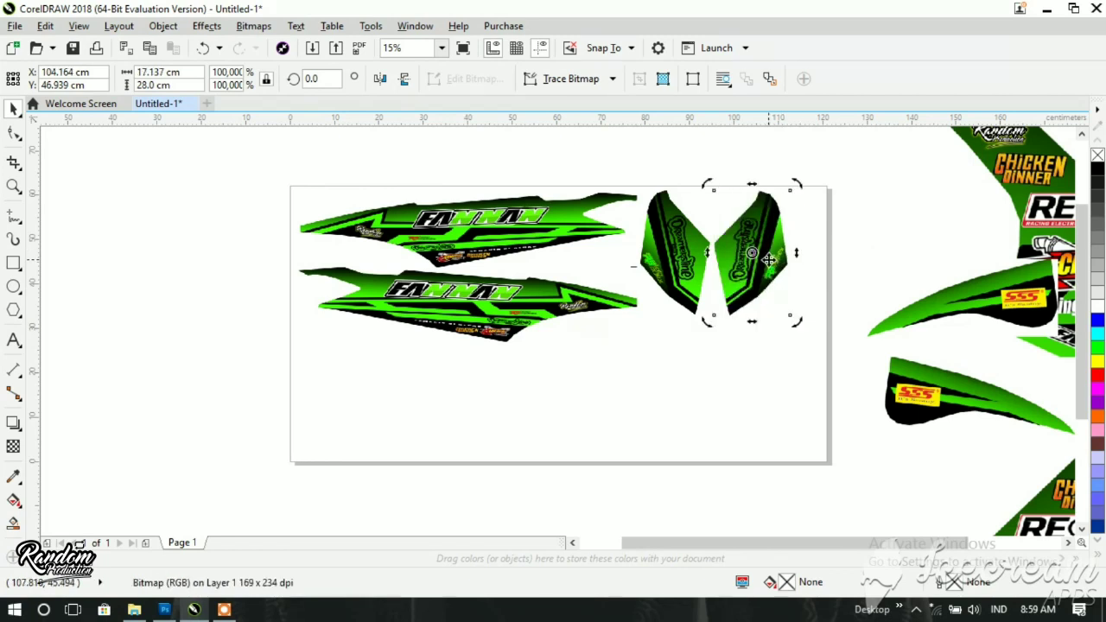
{"action": "left_click", "coordinate": [674, 257]}
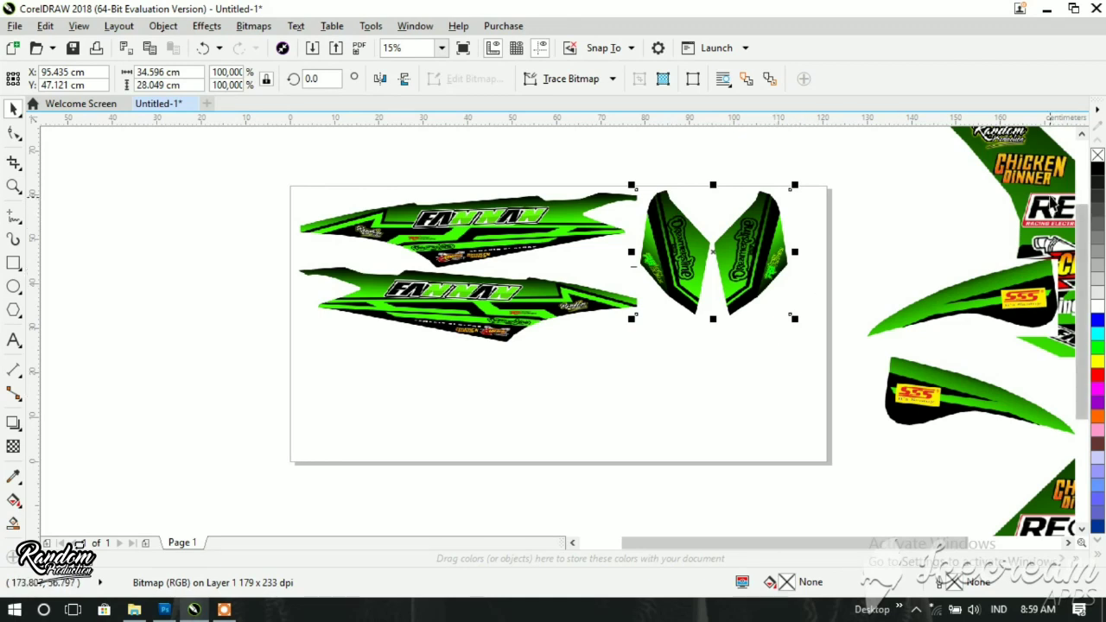
{"action": "left_click_drag", "start_coordinate": [1050, 208], "coordinate": [653, 333]}
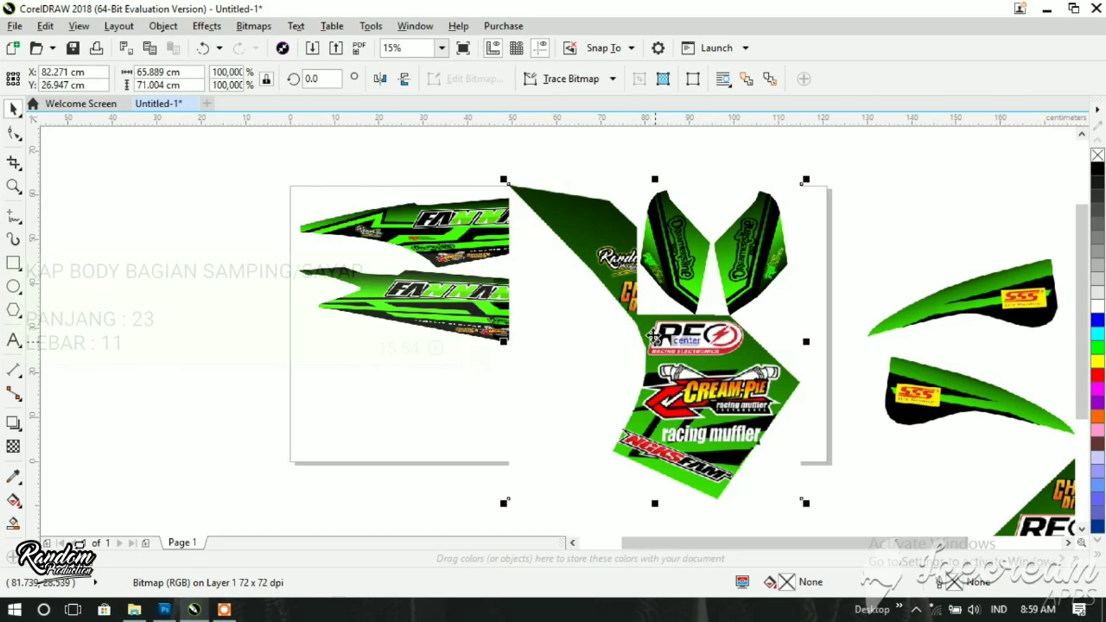
- Resize the Chicken Dinner decal to 23 × 17 cm below the lower decal, then bring in the second
{"action": "double_click", "coordinate": [160, 72]}
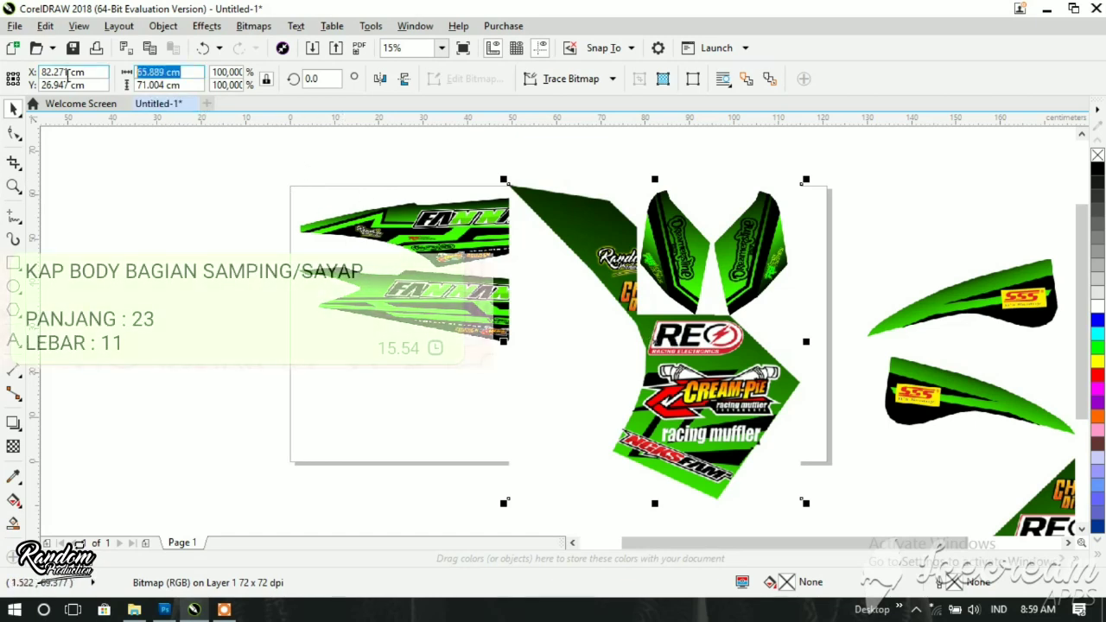
{"action": "type", "text": "23"}
{"action": "key", "text": "Tab"}
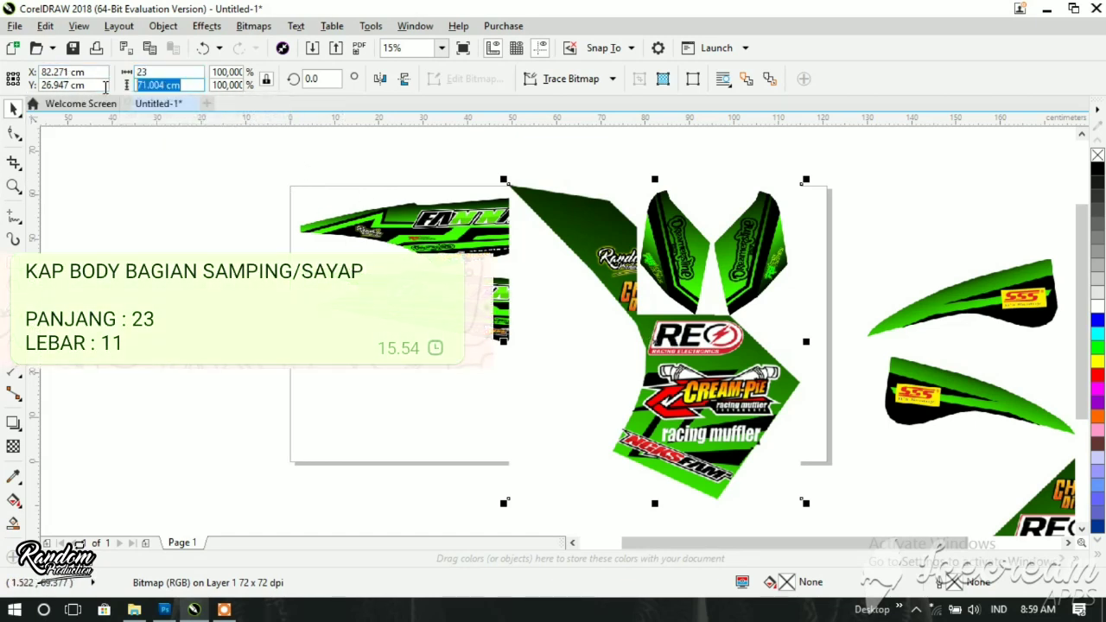
{"action": "type", "text": "17"}
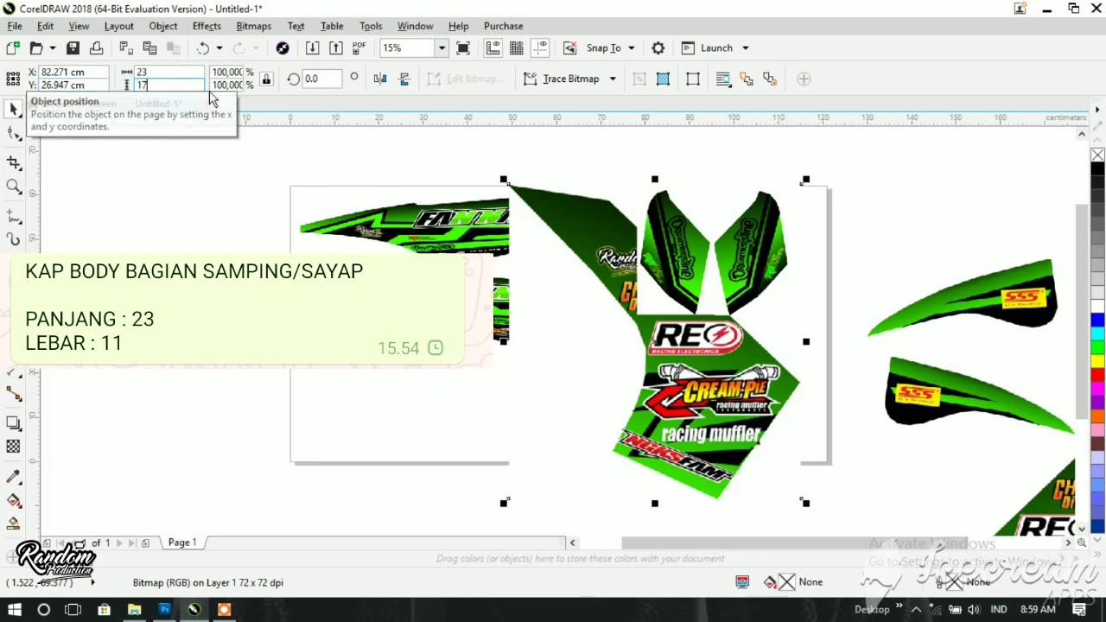
{"action": "left_click", "coordinate": [268, 80]}
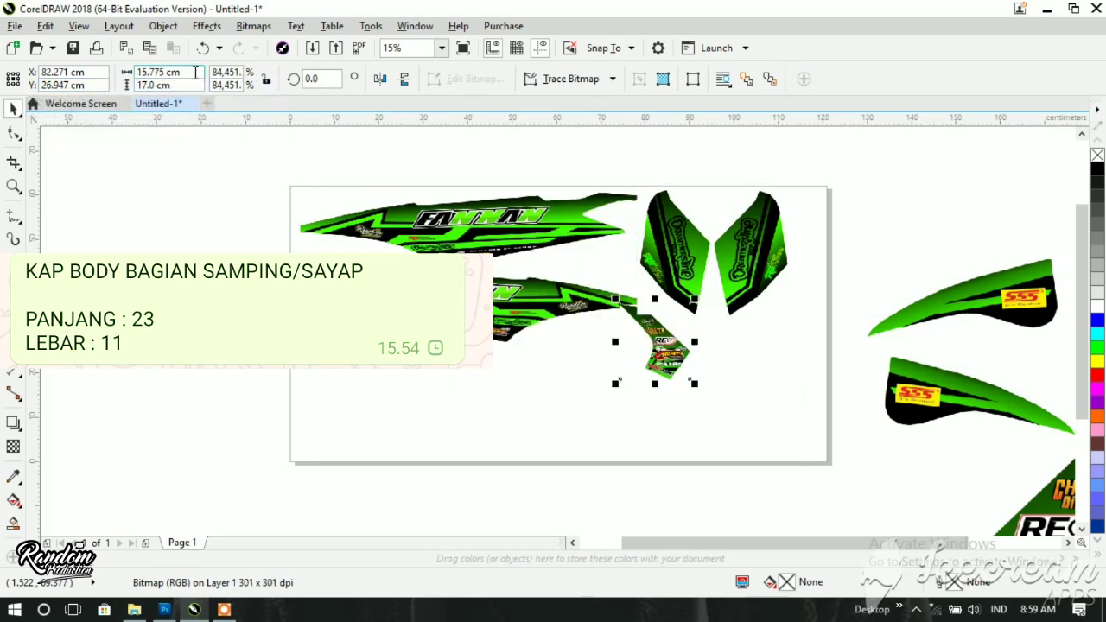
{"action": "double_click", "coordinate": [158, 71]}
{"action": "type", "text": "23"}
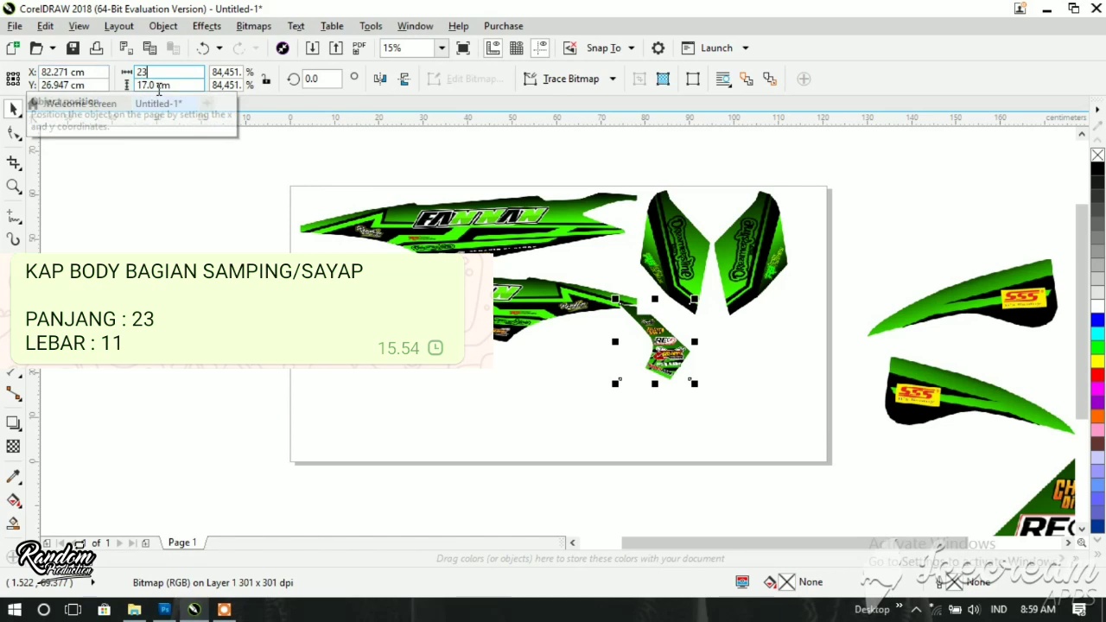
{"action": "key", "text": "Return"}
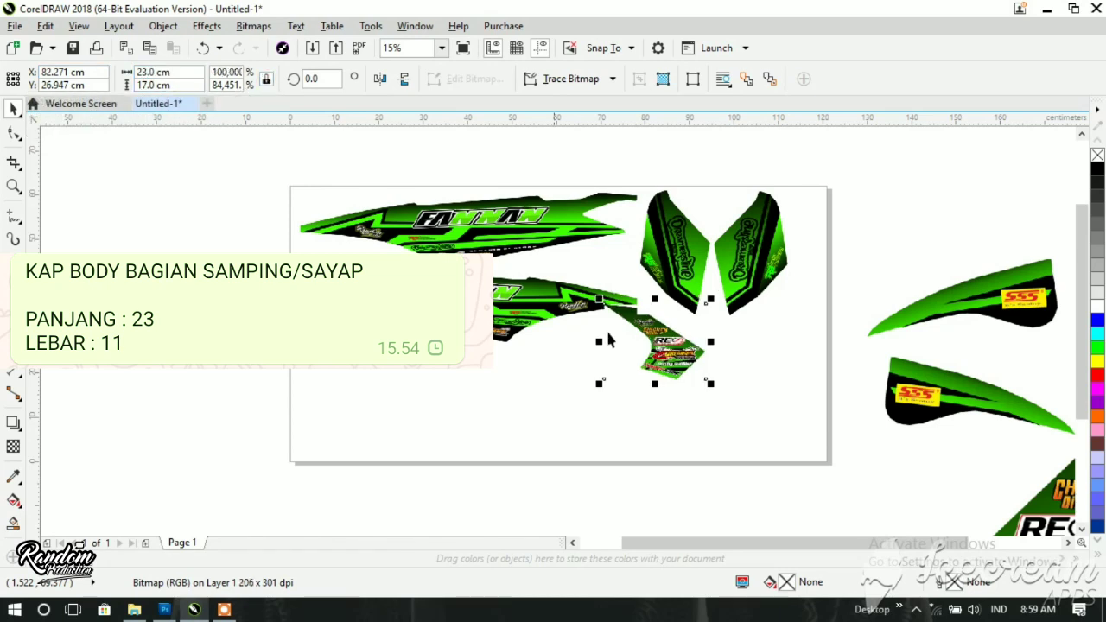
{"action": "left_click_drag", "start_coordinate": [676, 368], "coordinate": [665, 391]}
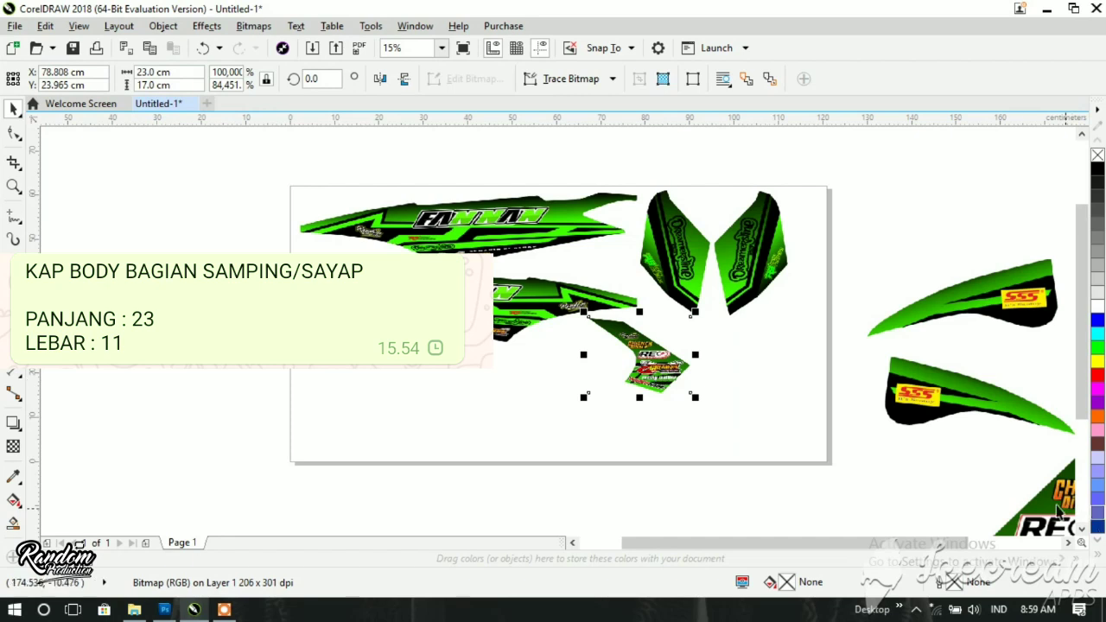
{"action": "left_click_drag", "start_coordinate": [1059, 513], "coordinate": [683, 391]}
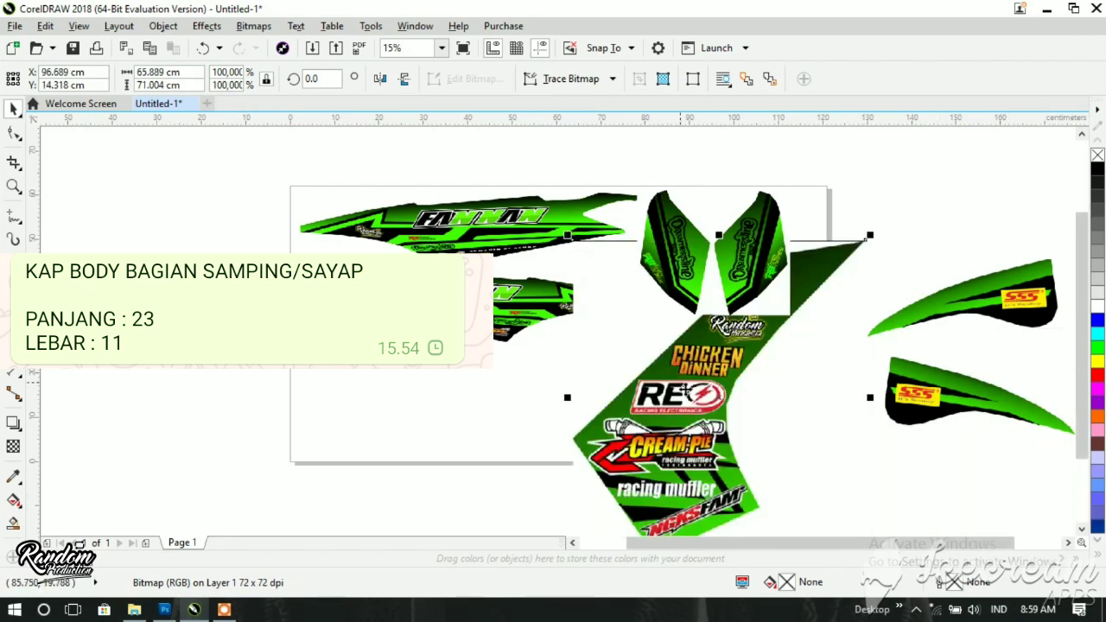
- Size the second Chicken Dinner decal to 23 × 17 cm and shift it up and right
{"action": "triple_click", "coordinate": [164, 72]}
{"action": "type", "text": "2"}
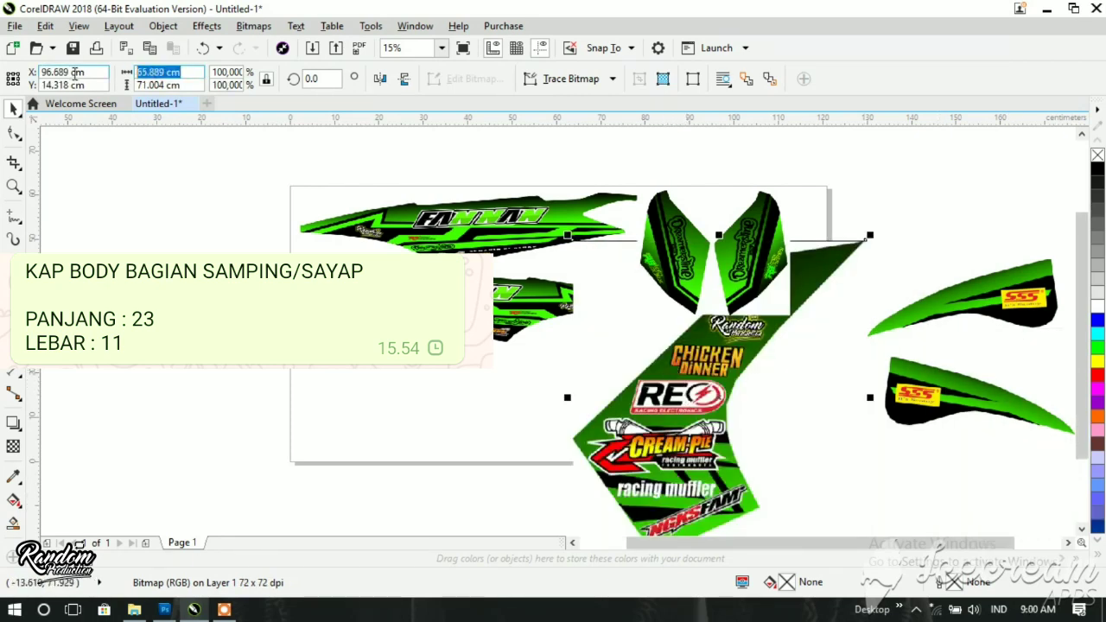
{"action": "type", "text": "3"}
{"action": "key", "text": "Tab"}
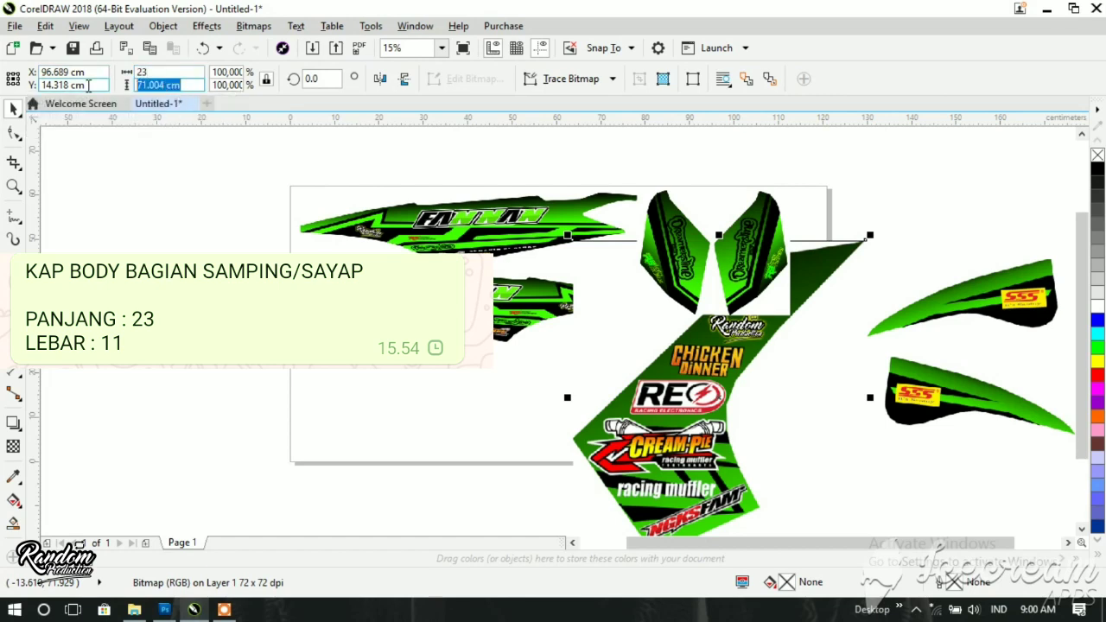
{"action": "type", "text": "17"}
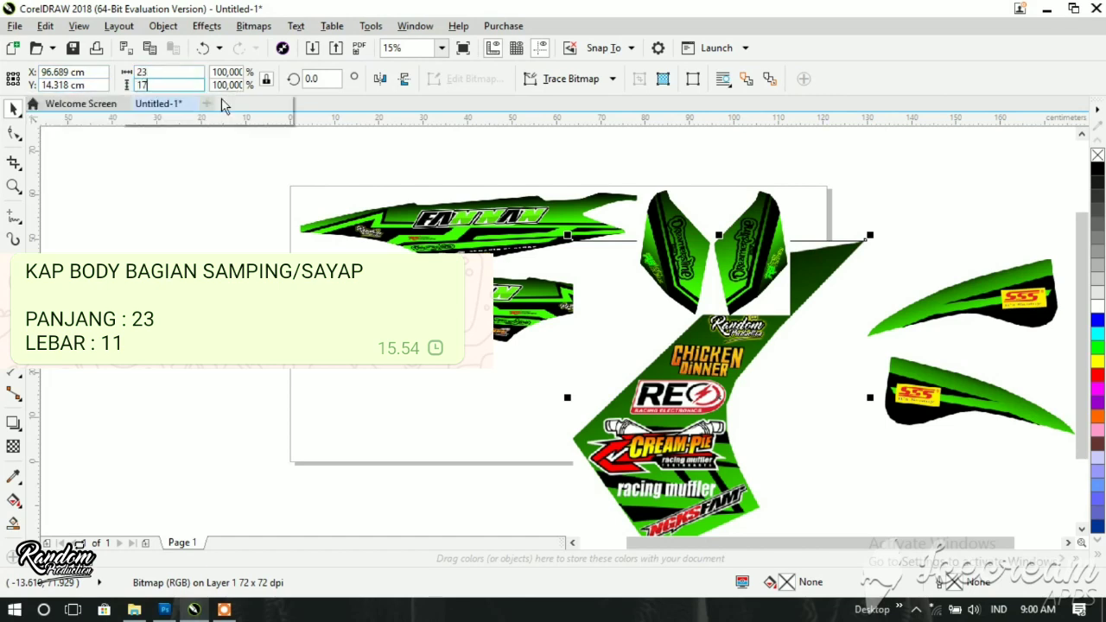
{"action": "key", "text": "Return"}
{"action": "double_click", "coordinate": [168, 71]}
{"action": "type", "text": "23"}
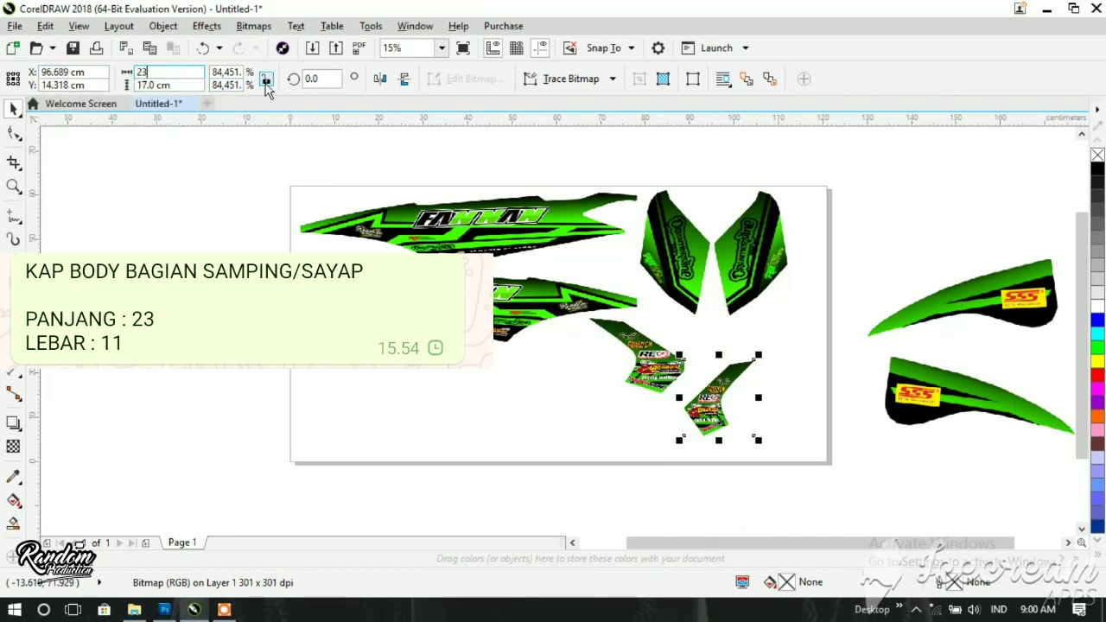
{"action": "key", "text": "Return"}
{"action": "mouse_move", "coordinate": [714, 406]}
{"action": "left_mouse_down"}
{"action": "mouse_move", "coordinate": [745, 361]}
{"action": "mouse_move", "coordinate": [757, 372]}
{"action": "mouse_move", "coordinate": [749, 353]}
{"action": "left_mouse_up"}
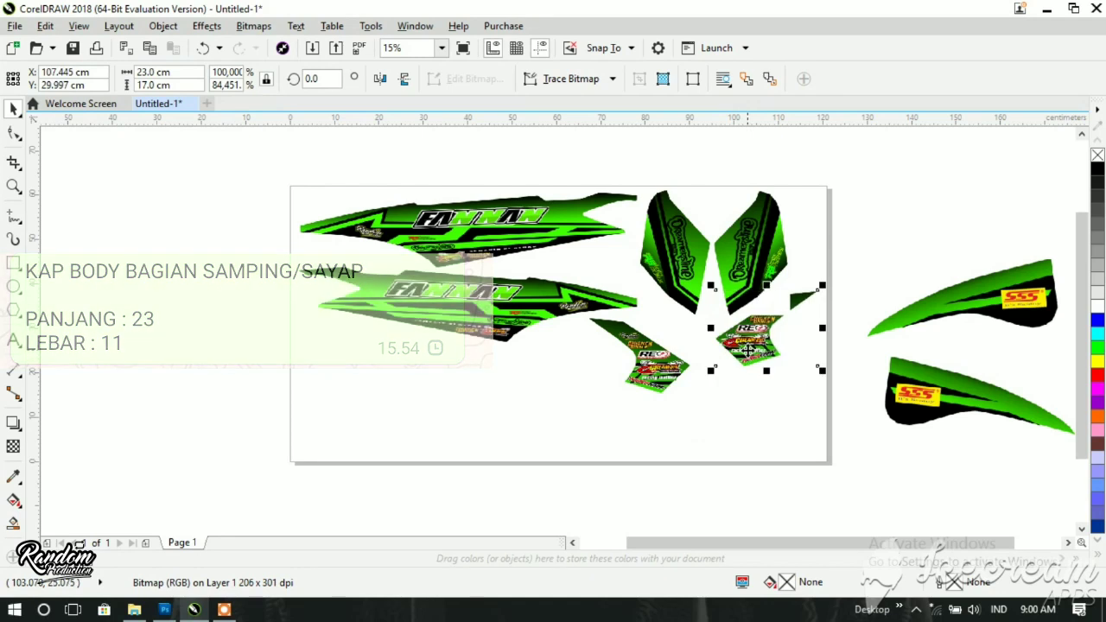
- Bring the second decal to the front and the upper-right side piece to front of its layer
{"action": "right_click", "coordinate": [749, 353]}
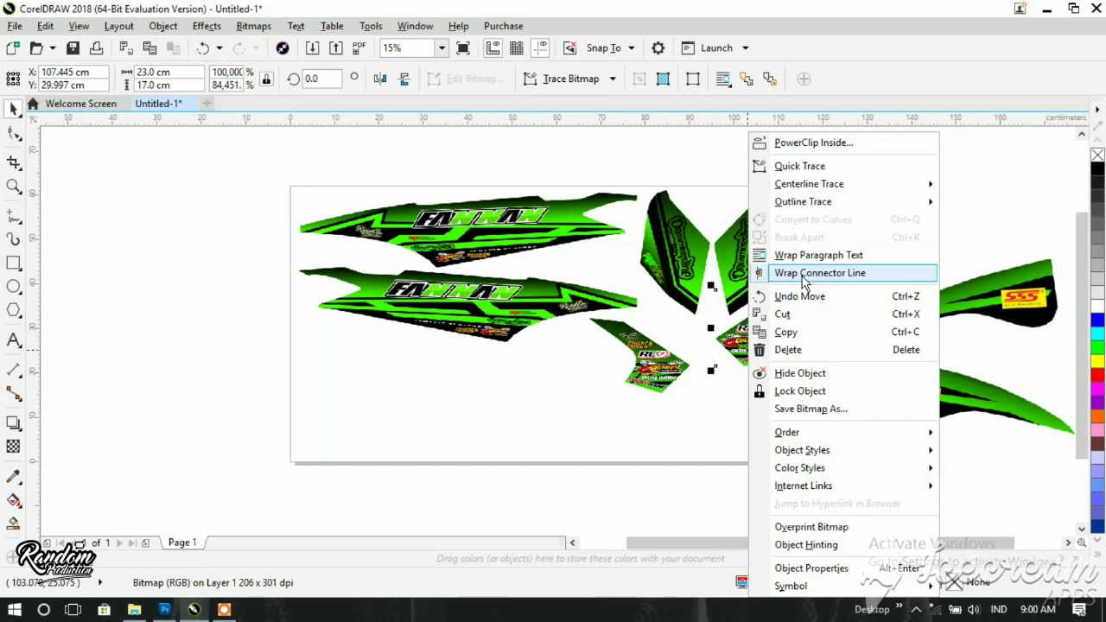
{"action": "mouse_move", "coordinate": [787, 432]}
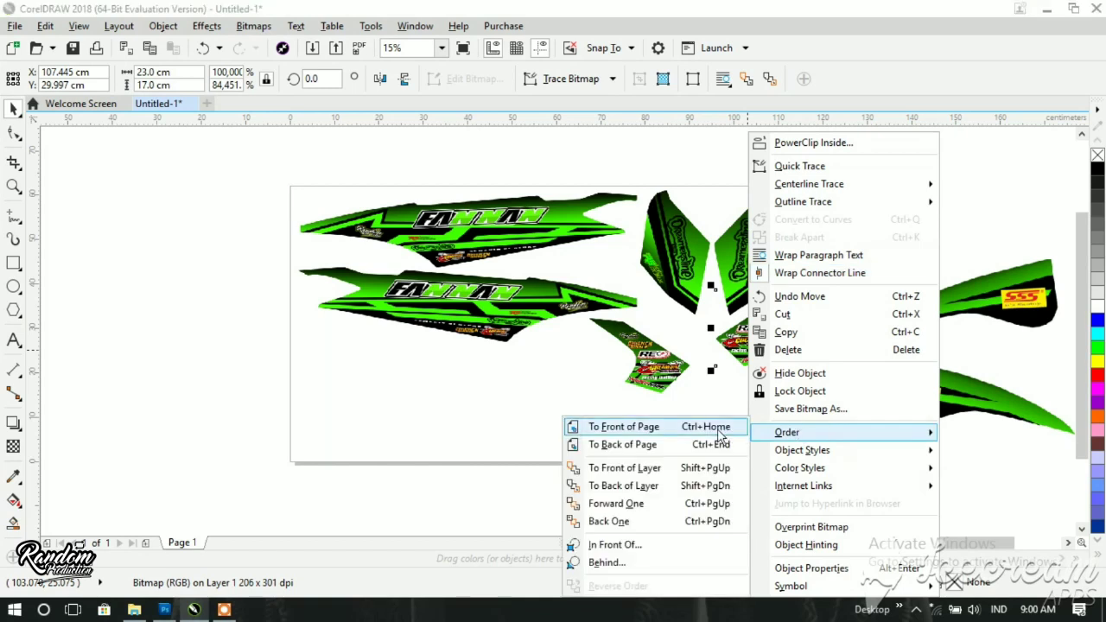
{"action": "left_click", "coordinate": [719, 429]}
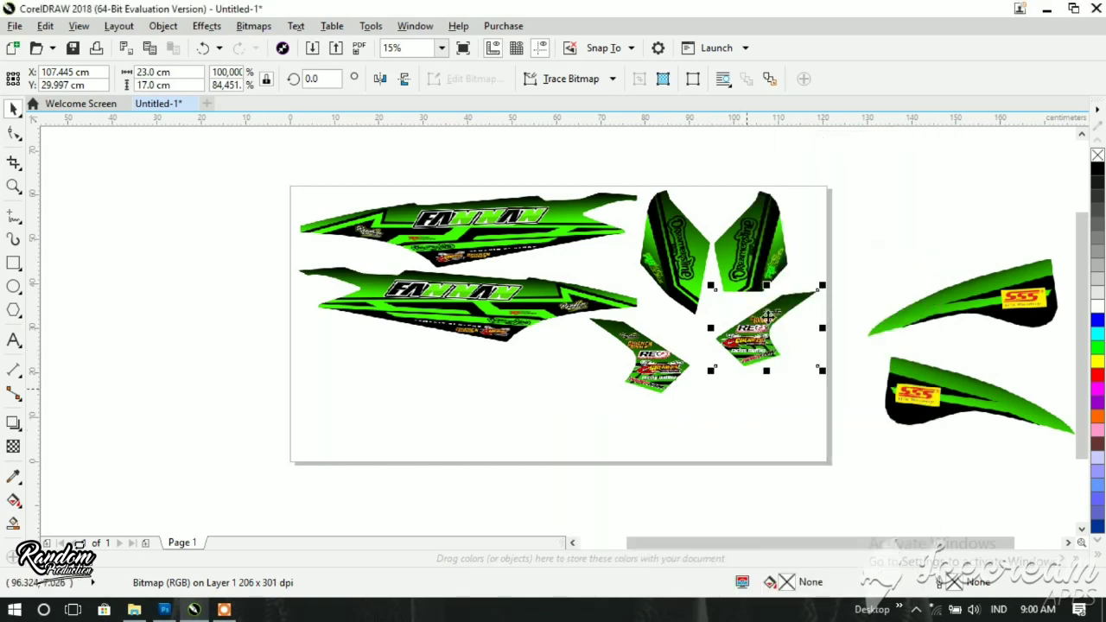
{"action": "right_click", "coordinate": [741, 264]}
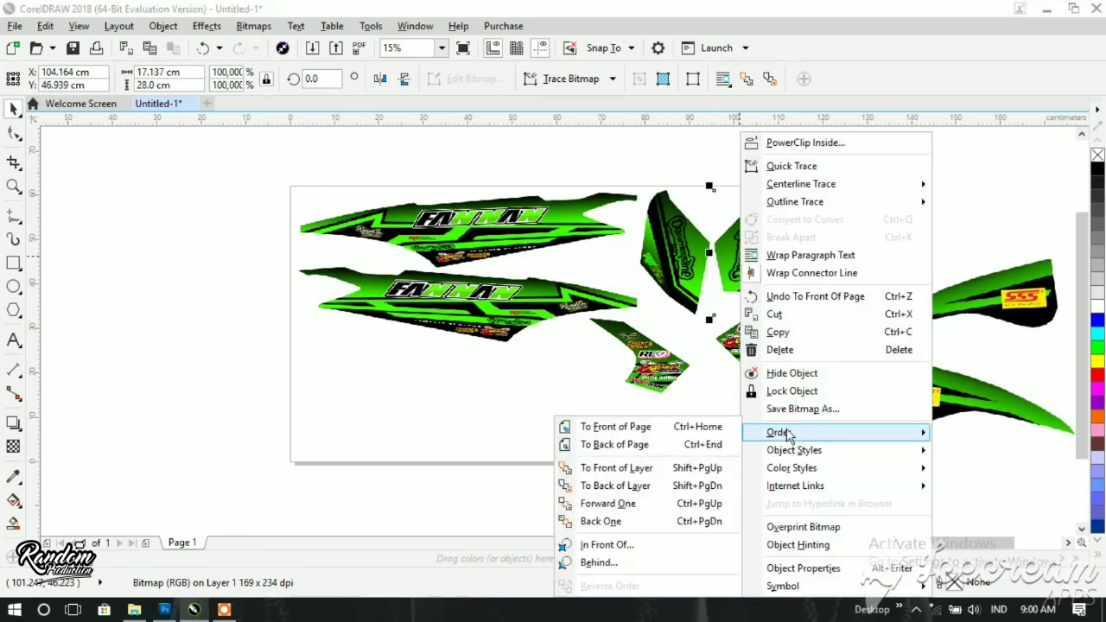
{"action": "left_click", "coordinate": [711, 444]}
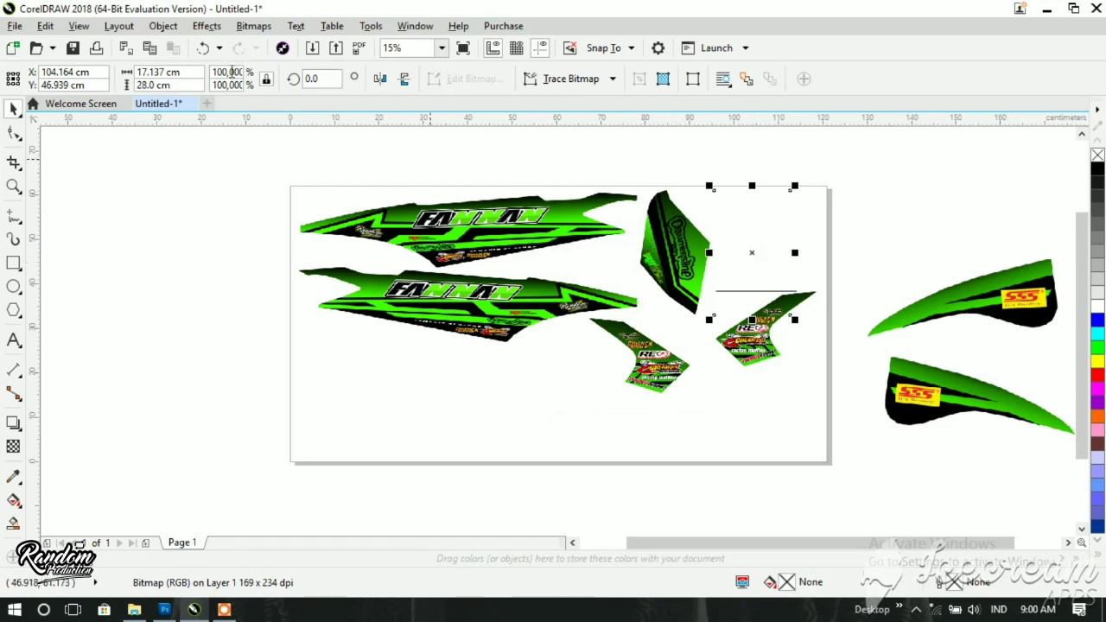
{"action": "left_click", "coordinate": [204, 48]}
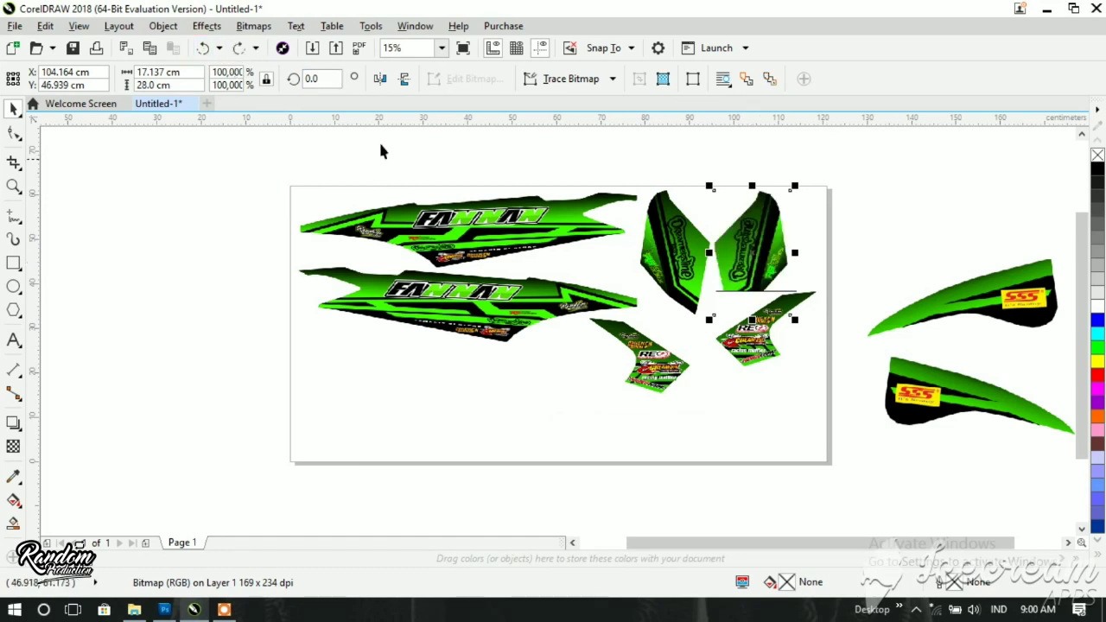
{"action": "right_click", "coordinate": [737, 264]}
{"action": "mouse_move", "coordinate": [782, 432]}
{"action": "left_click", "coordinate": [711, 446]}
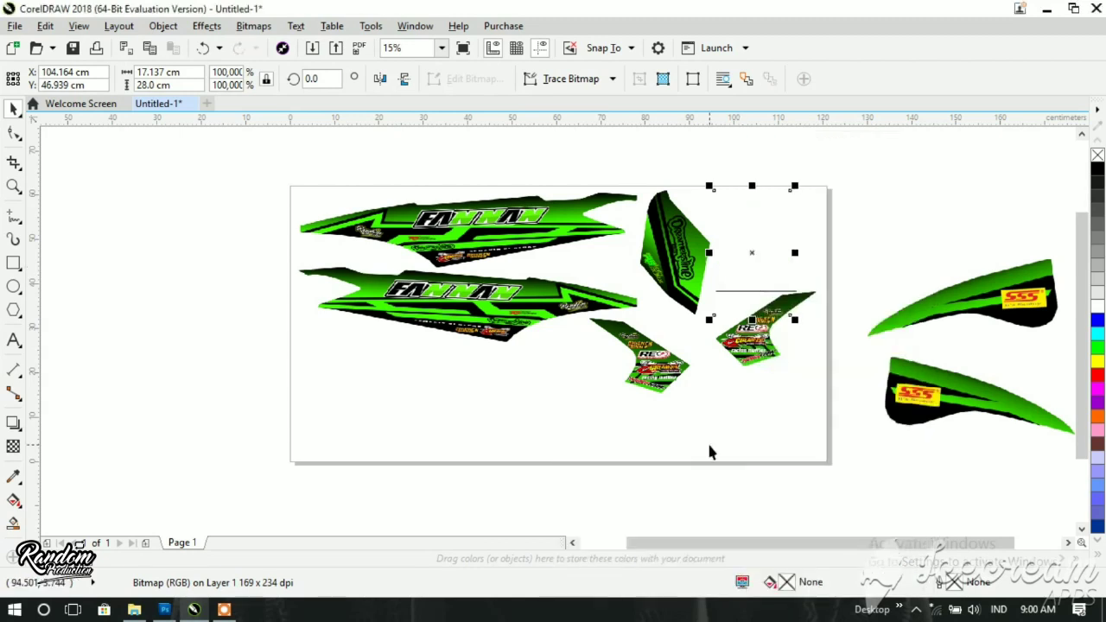
{"action": "left_click", "coordinate": [203, 50]}
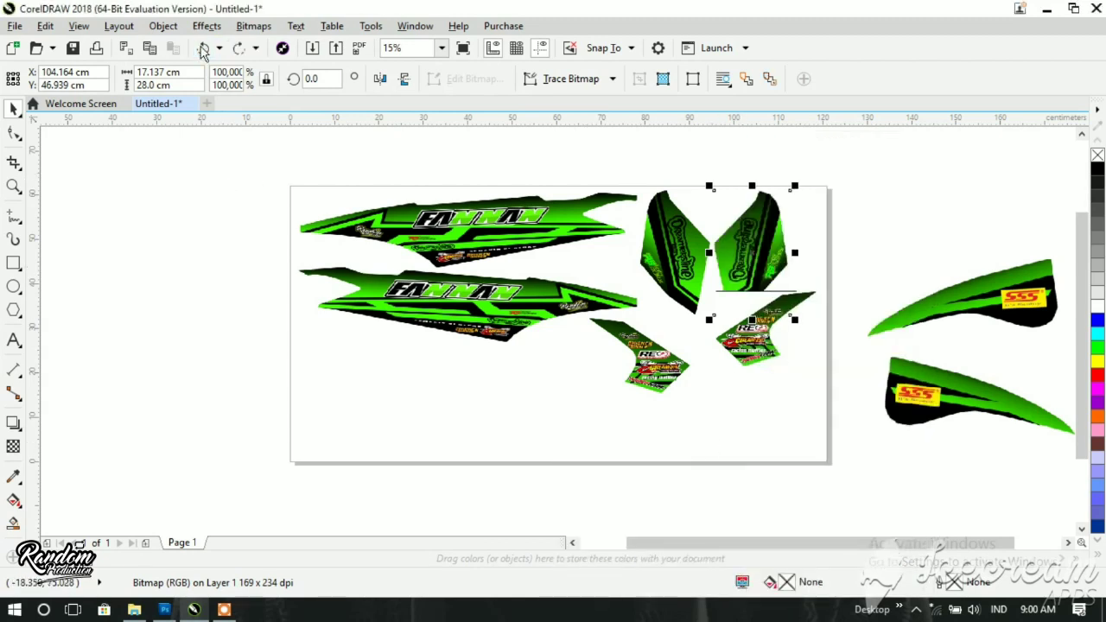
{"action": "right_click", "coordinate": [752, 235]}
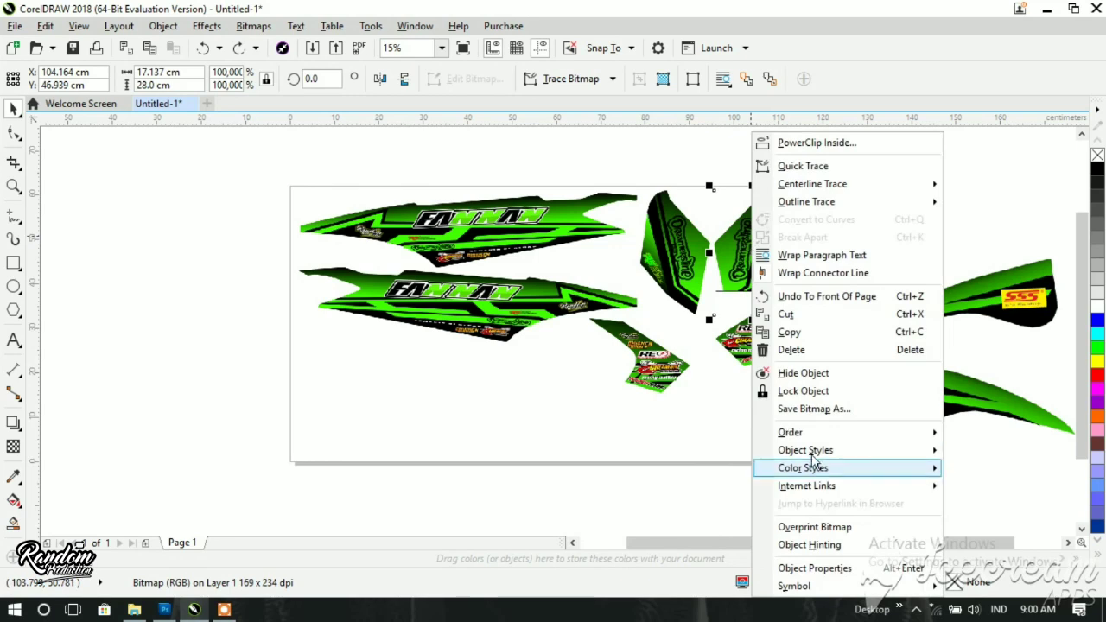
{"action": "mouse_move", "coordinate": [790, 432]}
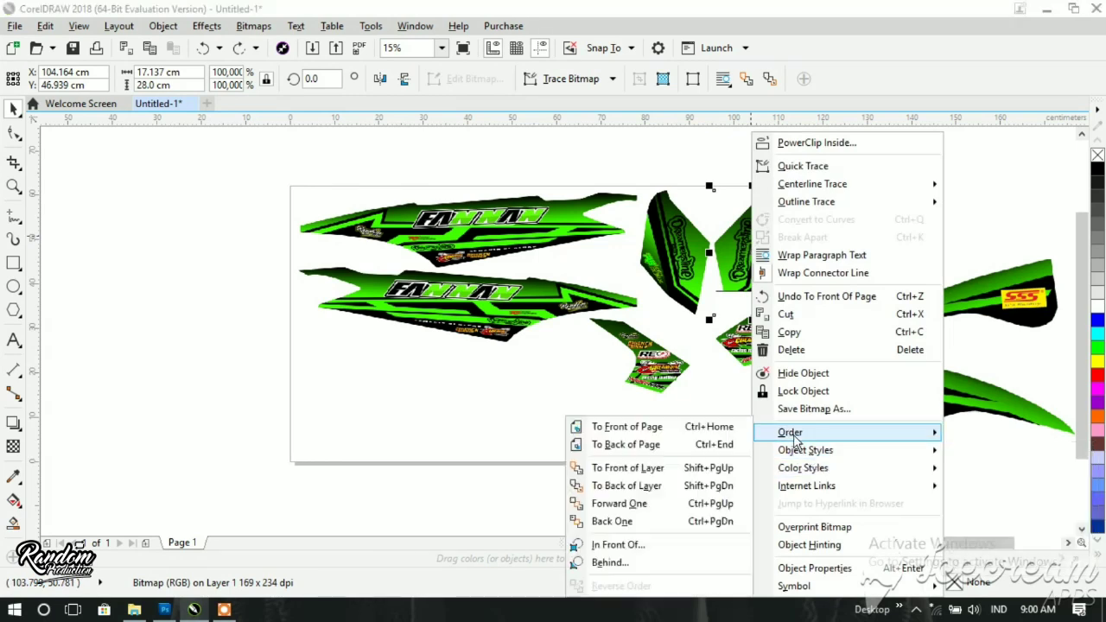
{"action": "left_click", "coordinate": [712, 469]}
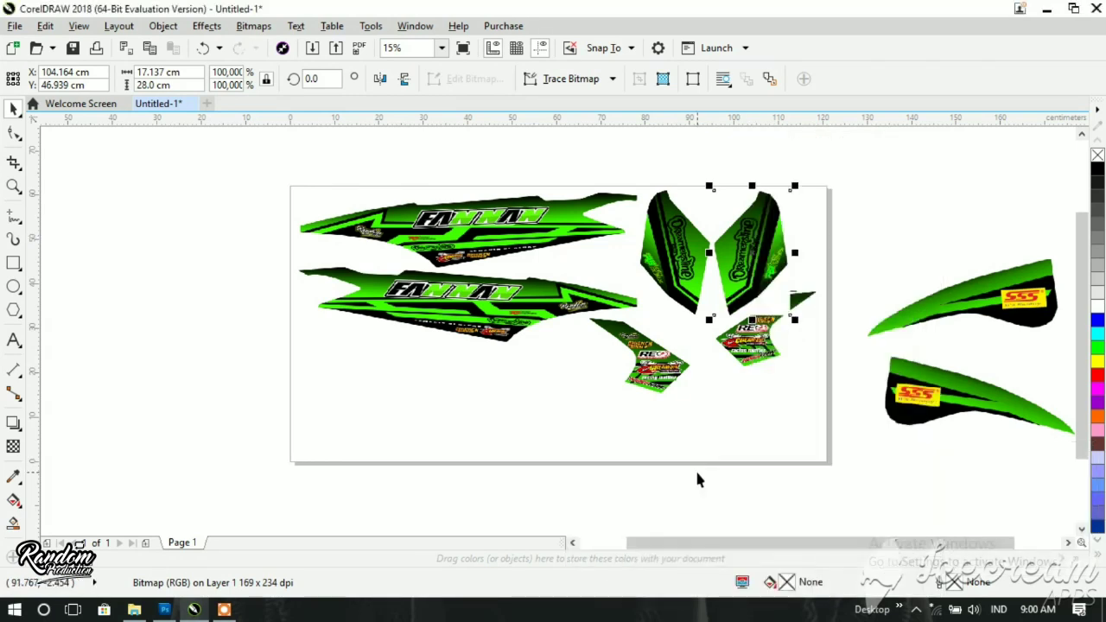
- Line the second small decal up beside its twin and move an SSS fender decal onto the page
{"action": "left_click", "coordinate": [778, 362]}
{"action": "mouse_move", "coordinate": [772, 363]}
{"action": "left_mouse_down"}
{"action": "mouse_move", "coordinate": [757, 345]}
{"action": "mouse_move", "coordinate": [754, 370]}
{"action": "mouse_move", "coordinate": [745, 368]}
{"action": "left_mouse_up"}
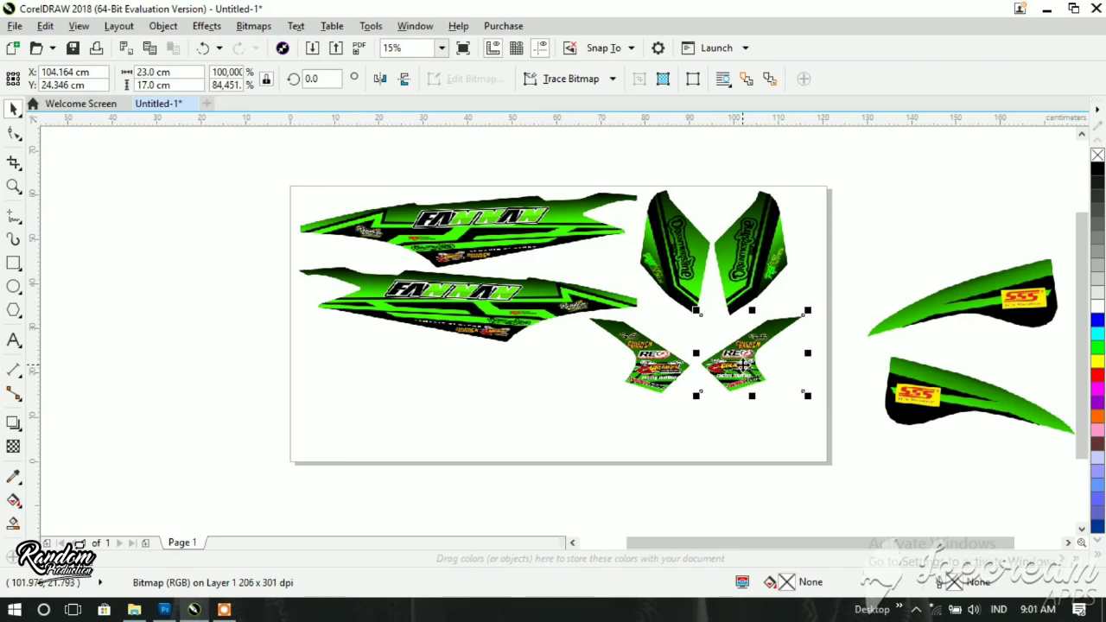
{"action": "left_click_drag", "start_coordinate": [955, 399], "coordinate": [413, 413]}
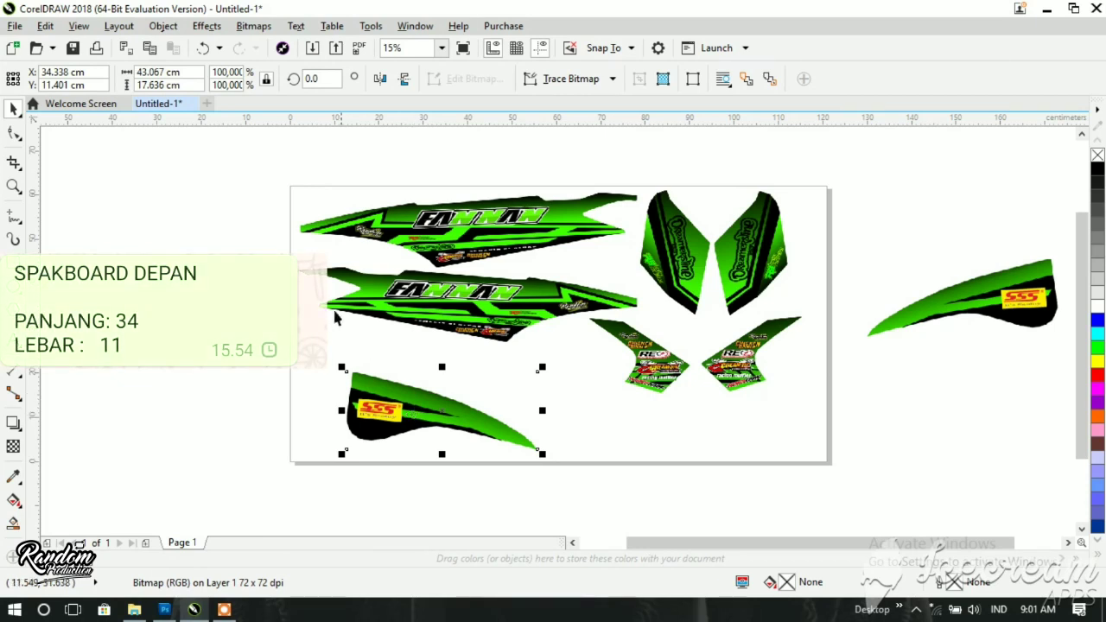
- Resize the first SSS fender decal to 34 × 11 cm and move it to the page's lower left
{"action": "left_click", "coordinate": [173, 72]}
{"action": "type", "text": "34"}
{"action": "key", "text": "Tab"}
{"action": "type", "text": "11"}
{"action": "key", "text": "Return"}
{"action": "left_click", "coordinate": [185, 71]}
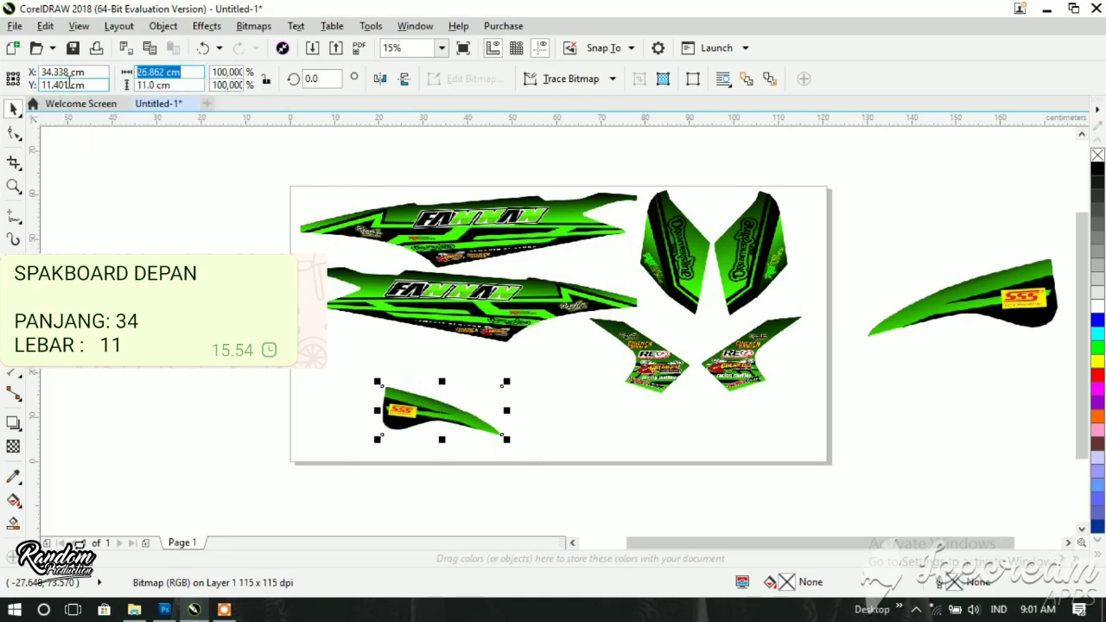
{"action": "type", "text": "34"}
{"action": "left_click", "coordinate": [266, 79]}
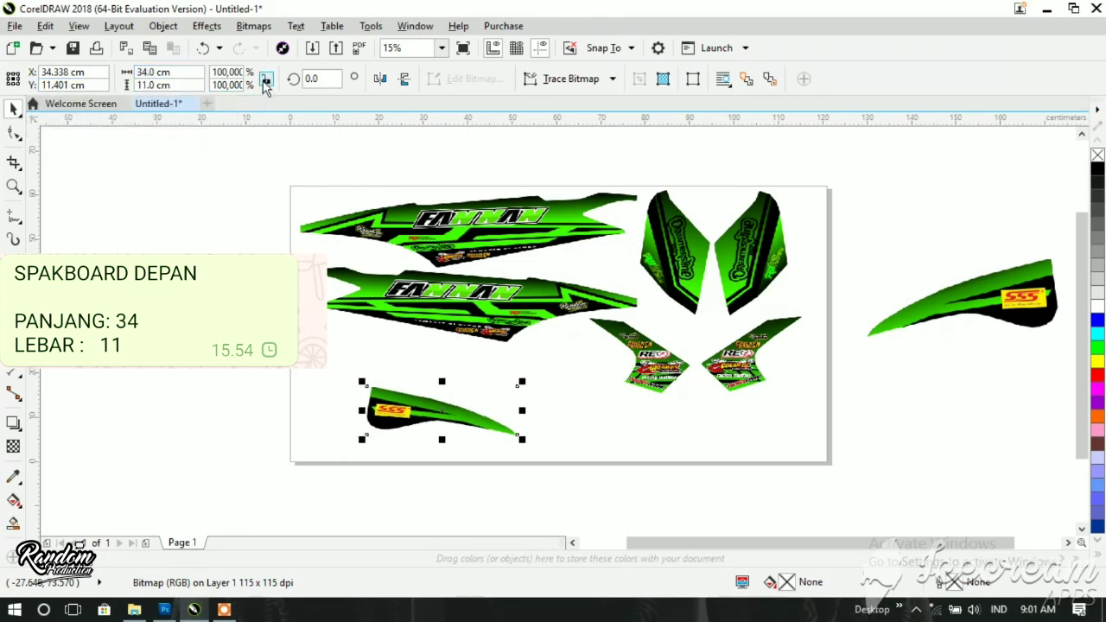
{"action": "left_click_drag", "start_coordinate": [474, 424], "coordinate": [418, 373]}
- Bring the second fender decal onto the page and resize it to 34 × 11 cm
{"action": "left_click", "coordinate": [970, 318]}
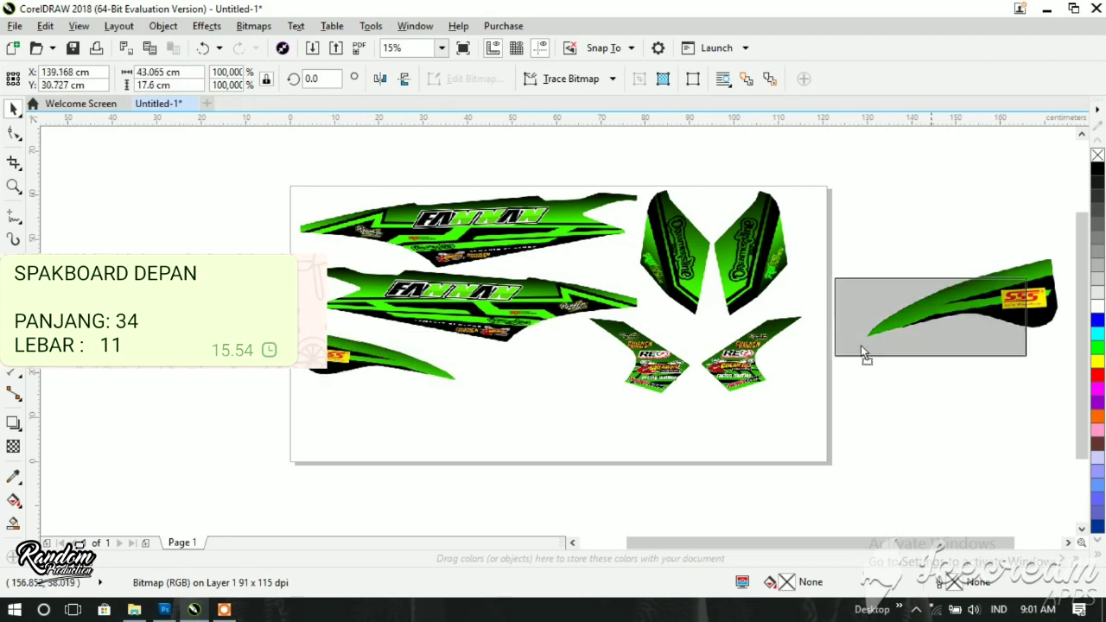
{"action": "left_click_drag", "start_coordinate": [970, 318], "coordinate": [484, 427]}
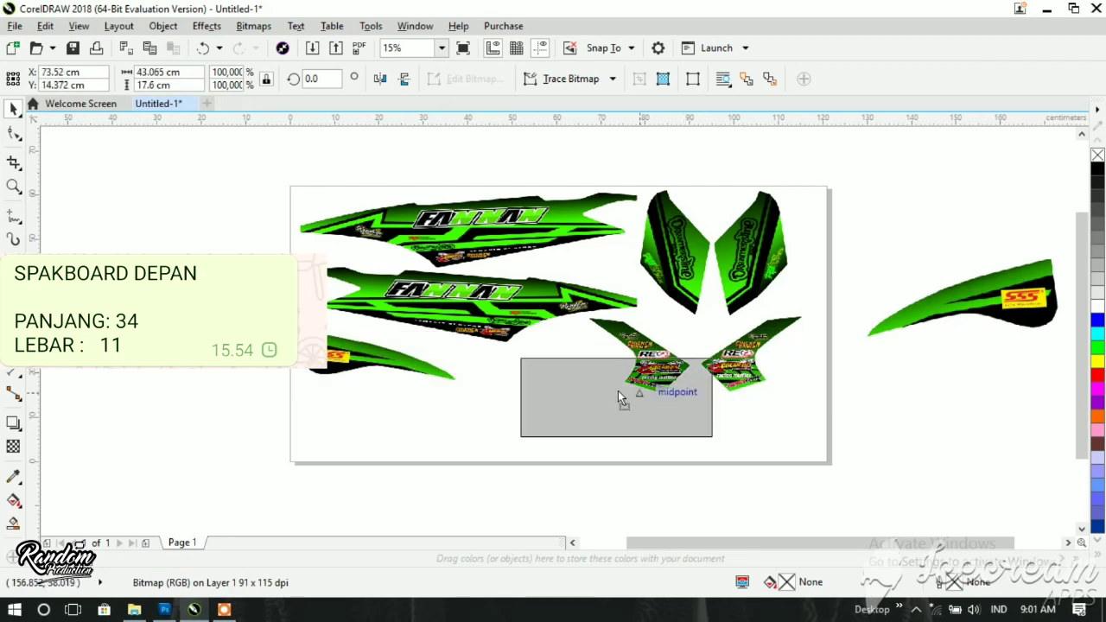
{"action": "left_click", "coordinate": [186, 72]}
{"action": "type", "text": "34"}
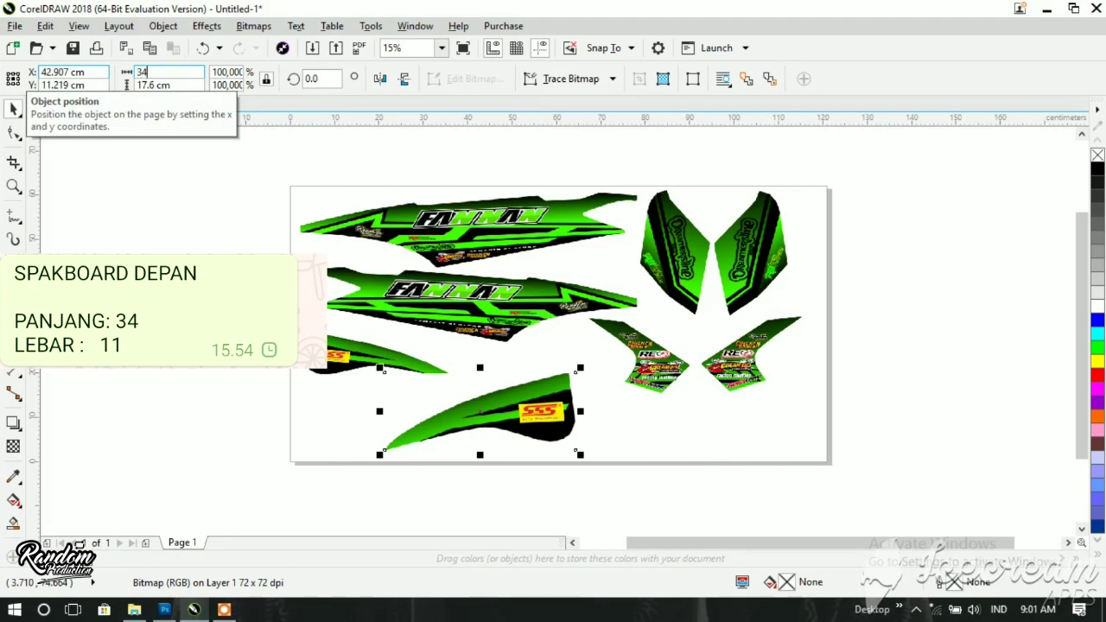
{"action": "key", "text": "Tab"}
{"action": "type", "text": "11"}
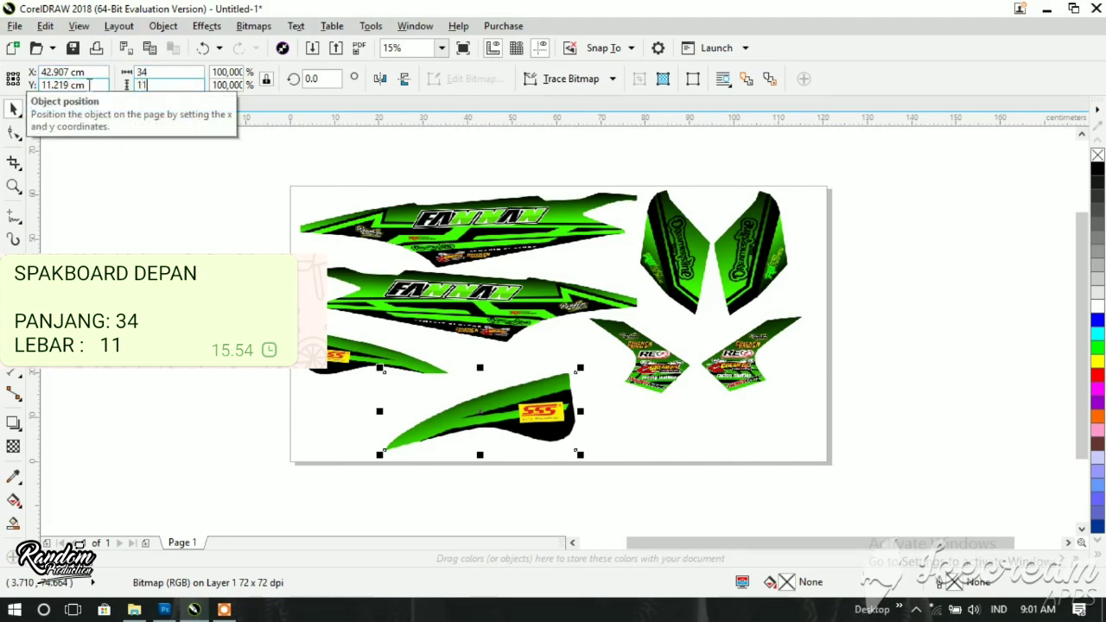
{"action": "key", "text": "Return"}
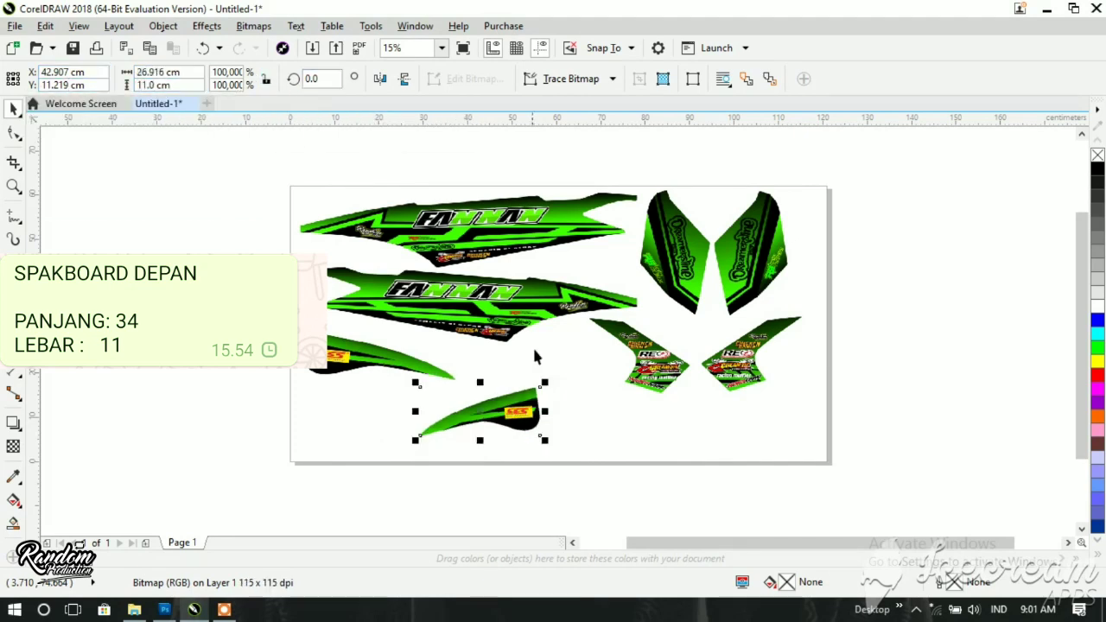
{"action": "left_click", "coordinate": [155, 71]}
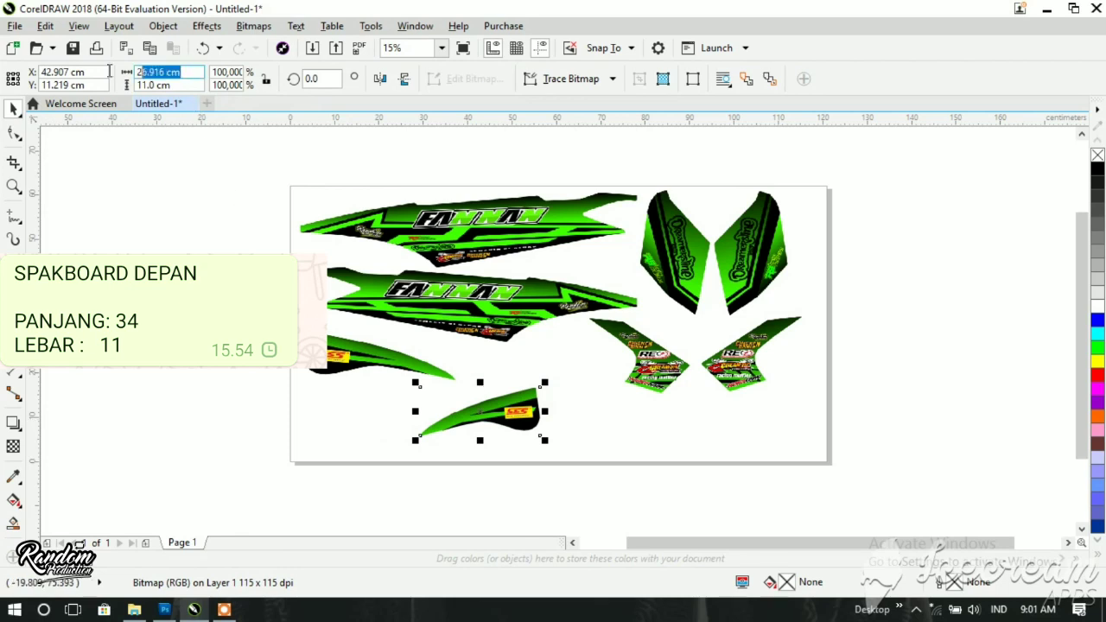
{"action": "type", "text": "34"}
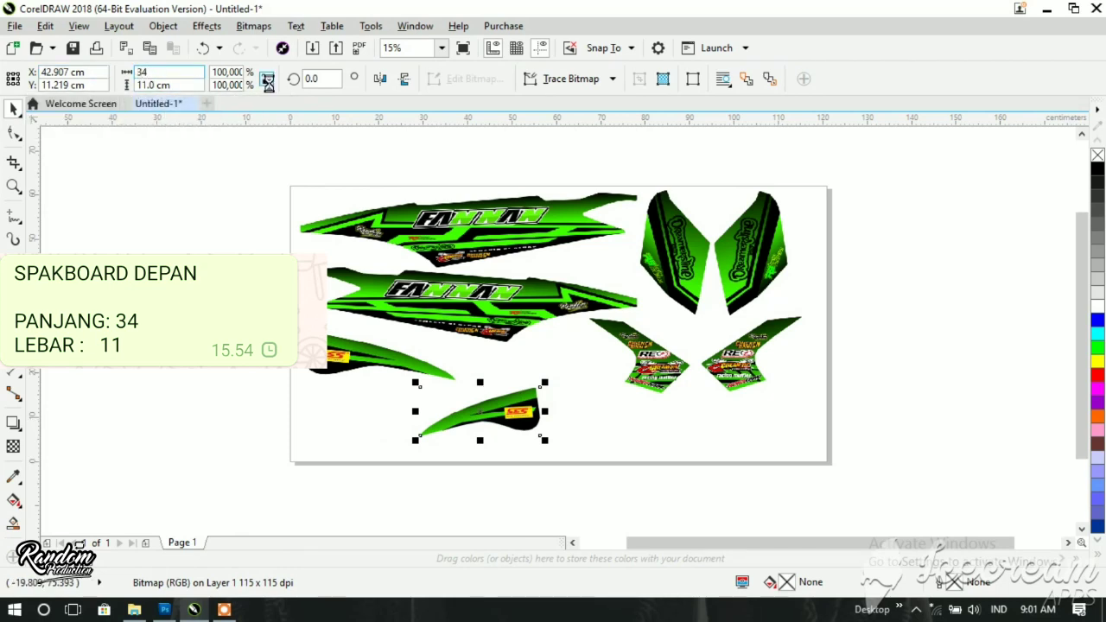
{"action": "key", "text": "Return"}
- Position the second fender decal beside the first along the bottom row and deselect it
{"action": "left_click_drag", "start_coordinate": [444, 346], "coordinate": [573, 387]}
{"action": "left_click_drag", "start_coordinate": [527, 426], "coordinate": [573, 377]}
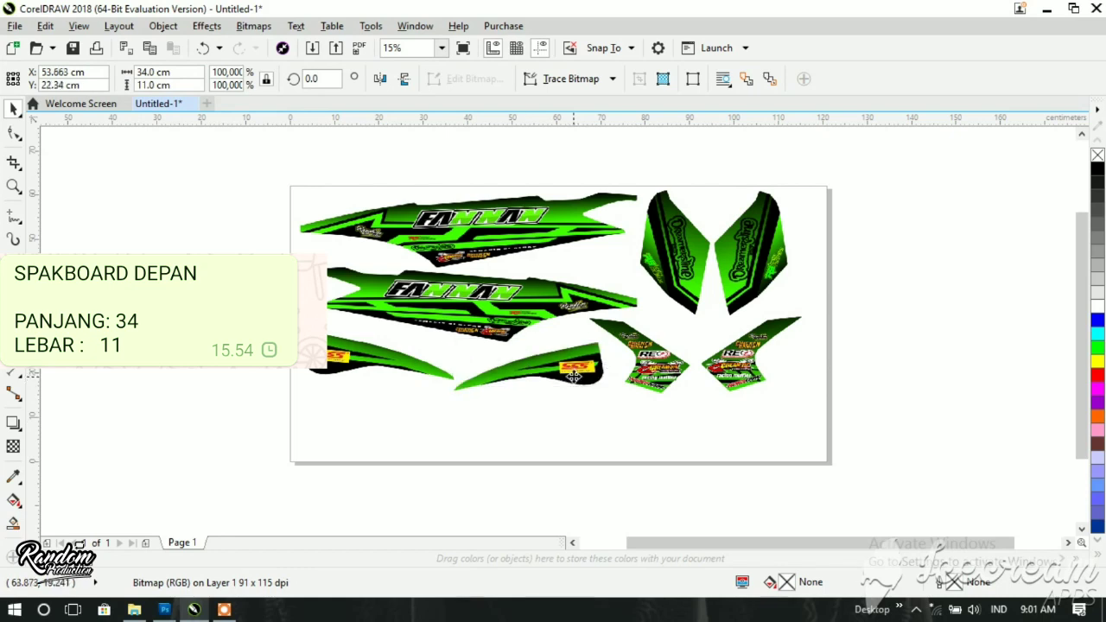
{"action": "left_click_drag", "start_coordinate": [573, 377], "coordinate": [574, 377]}
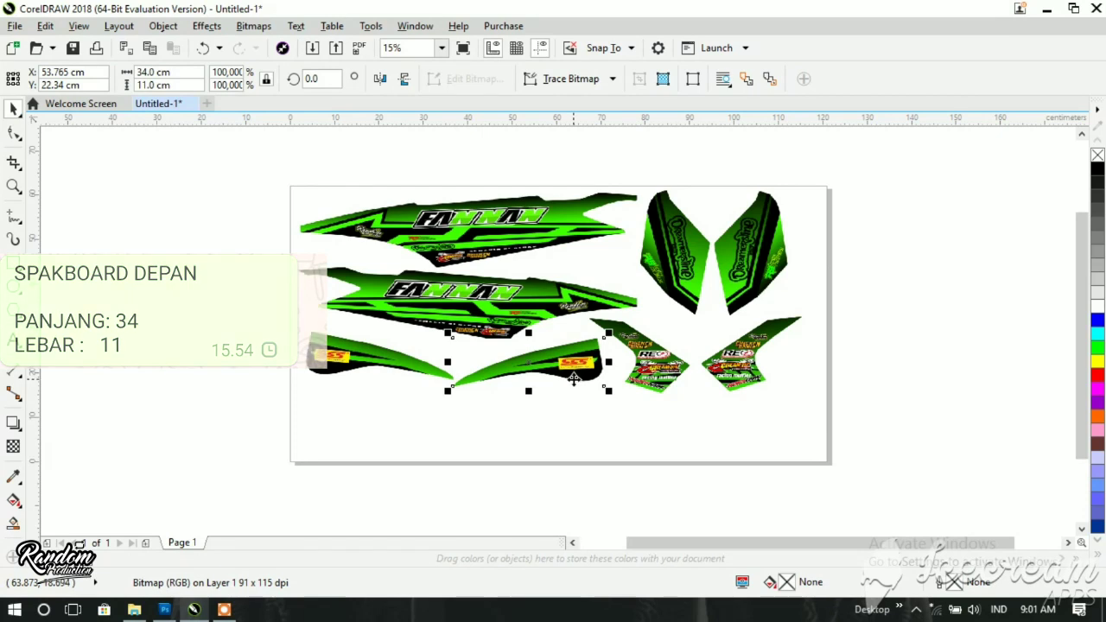
{"action": "mouse_move", "coordinate": [574, 378]}
{"action": "left_mouse_down"}
{"action": "mouse_move", "coordinate": [560, 388]}
{"action": "mouse_move", "coordinate": [556, 376]}
{"action": "left_mouse_up"}
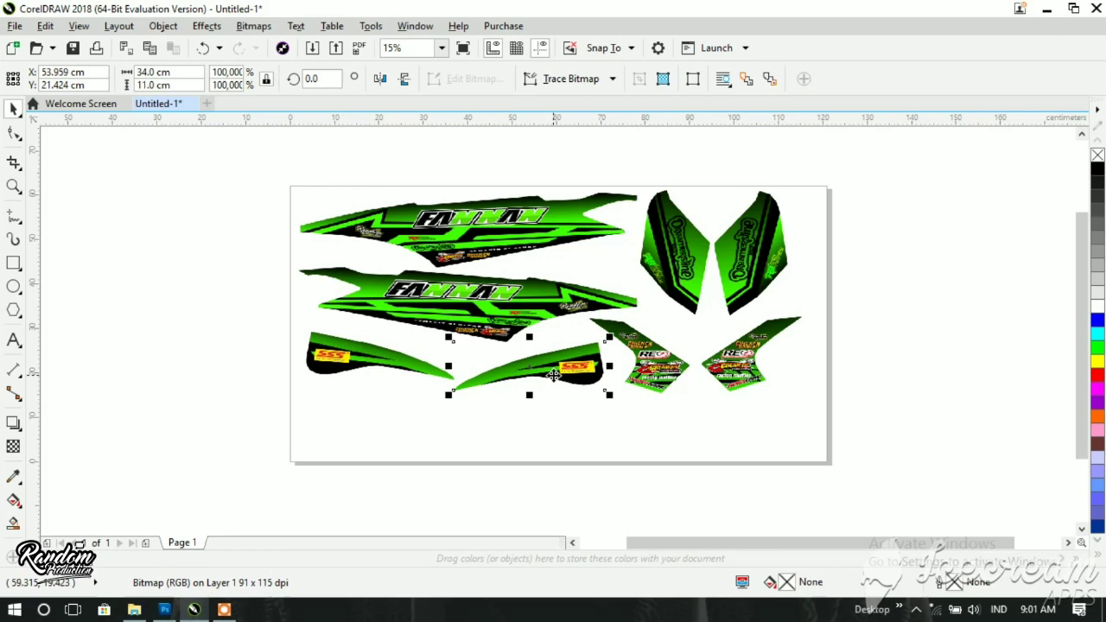
{"action": "left_click_drag", "start_coordinate": [553, 373], "coordinate": [562, 373]}
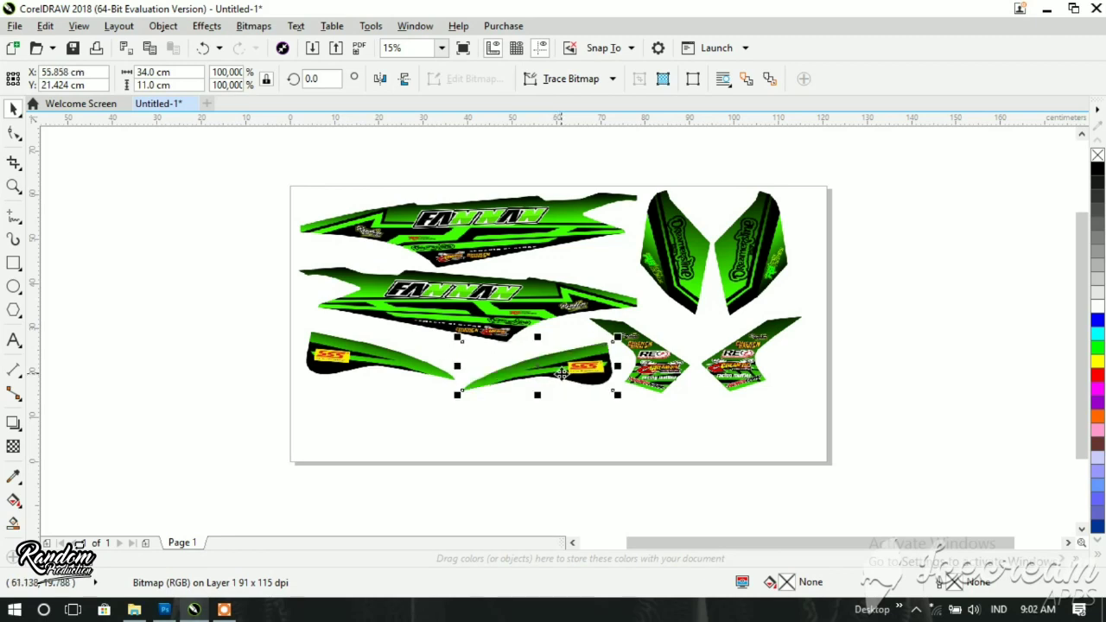
{"action": "left_click", "coordinate": [562, 374]}
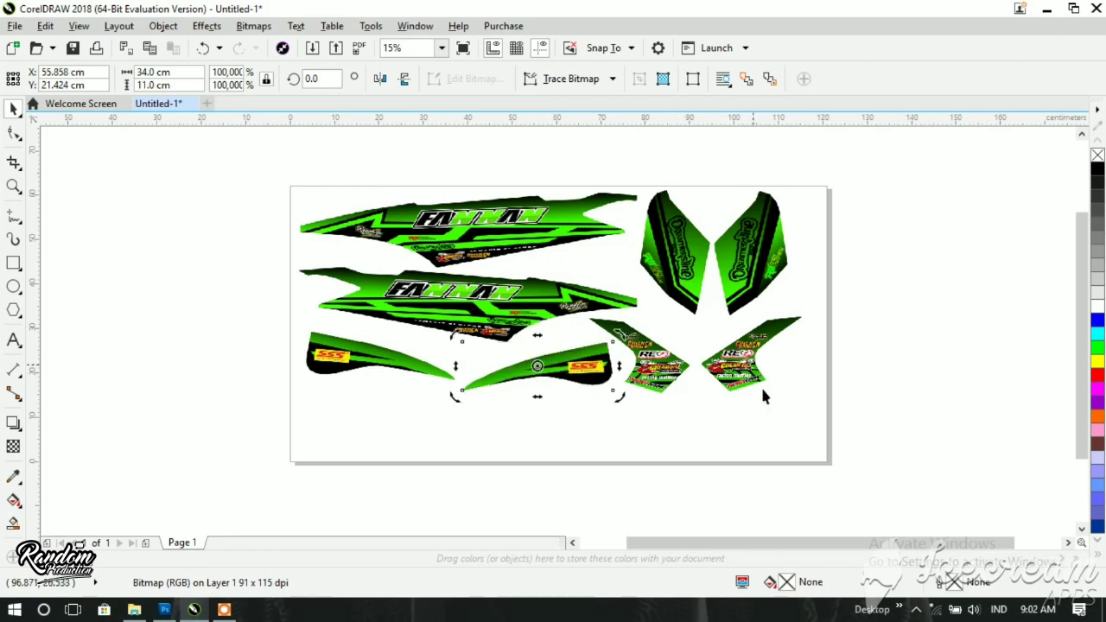
{"action": "left_click", "coordinate": [759, 423]}
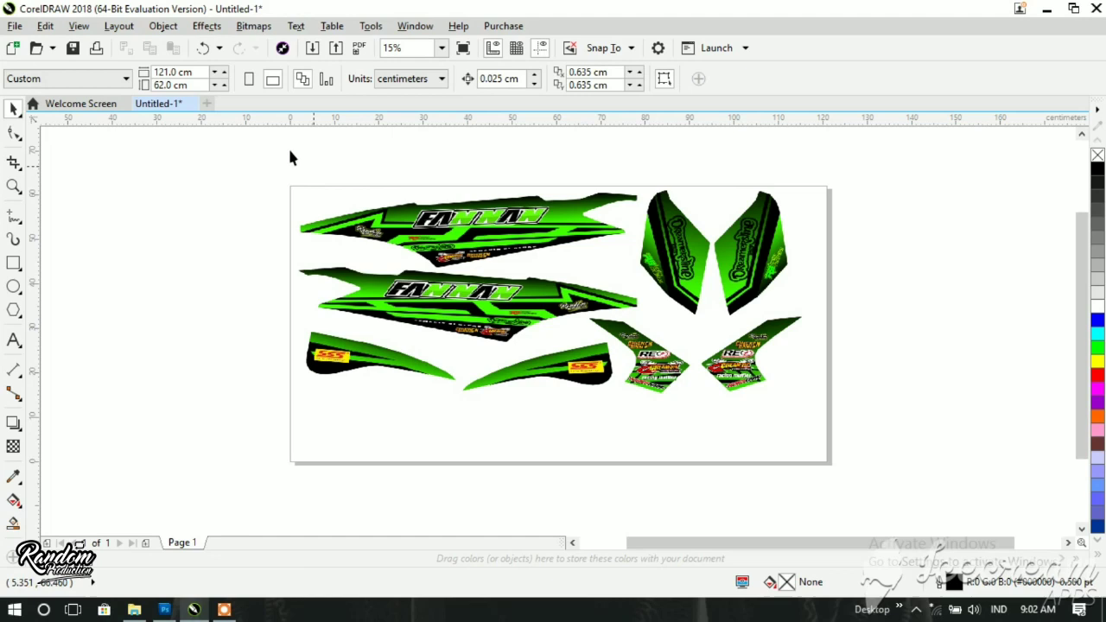
{"action": "left_click", "coordinate": [14, 265]}
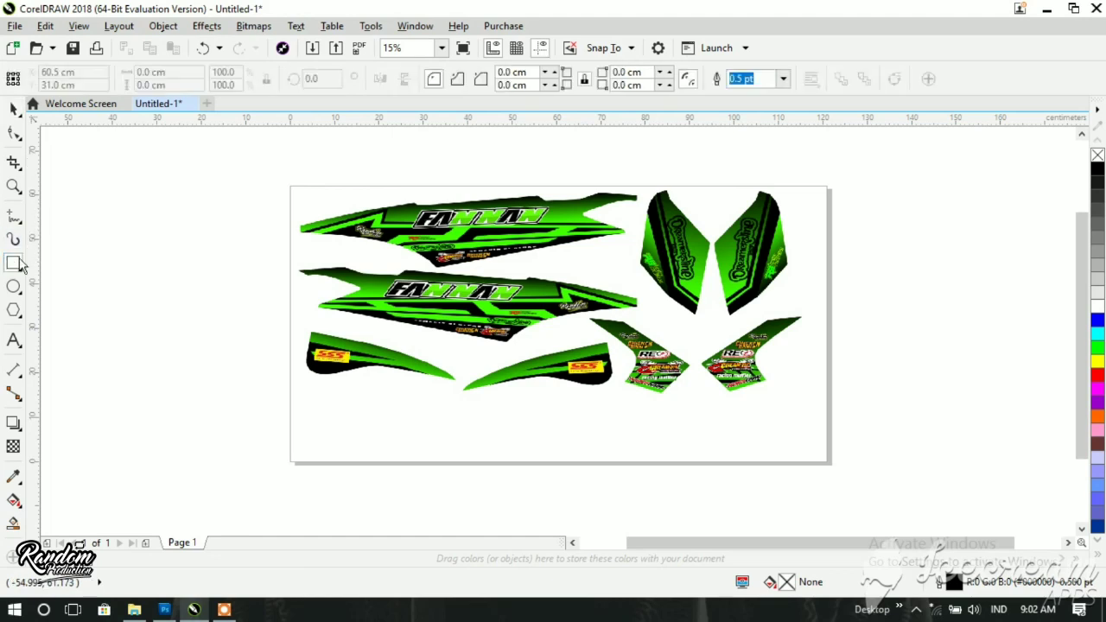
- Draw a rectangle around the whole layout, trimming its left and top edges to about 121 × 47.5 cm
{"action": "mouse_move", "coordinate": [281, 183]}
{"action": "left_mouse_down"}
{"action": "mouse_move", "coordinate": [364, 297]}
{"action": "mouse_move", "coordinate": [828, 398]}
{"action": "left_mouse_up"}
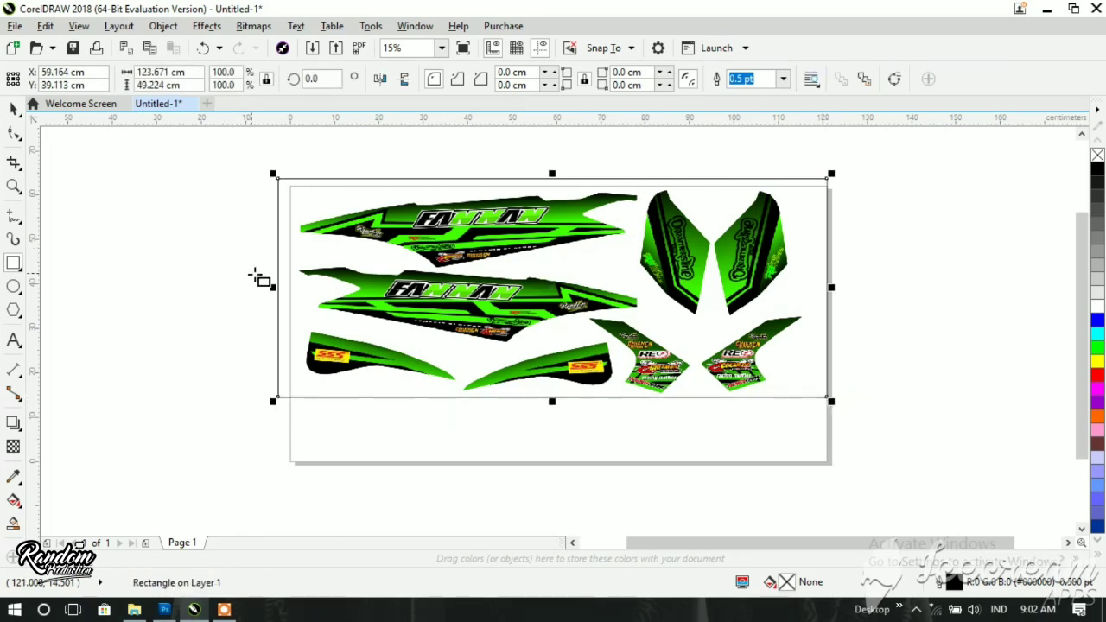
{"action": "left_click_drag", "start_coordinate": [273, 289], "coordinate": [290, 289]}
{"action": "left_click_drag", "start_coordinate": [560, 180], "coordinate": [557, 185]}
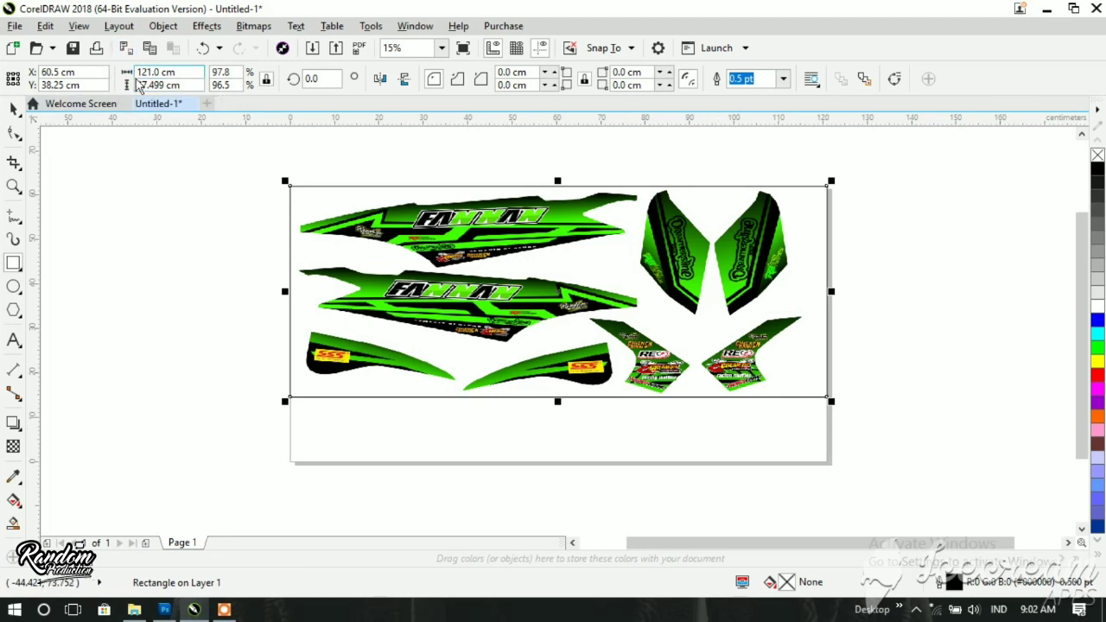
{"action": "left_click", "coordinate": [165, 84]}
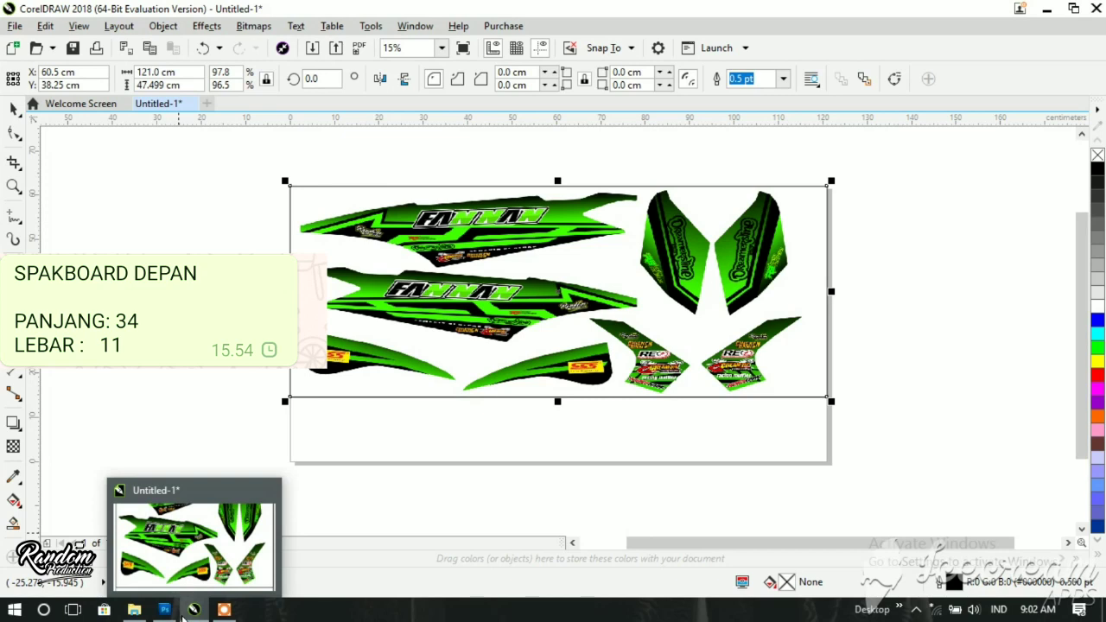
{"action": "mouse_move", "coordinate": [134, 611]}
{"action": "left_click", "coordinate": [194, 610]}
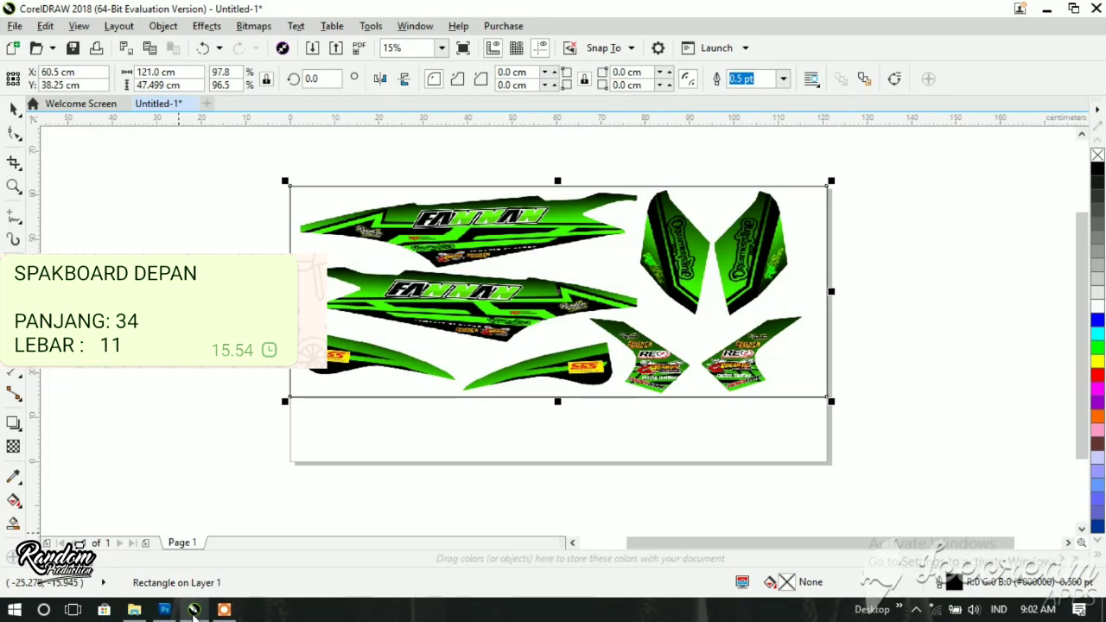
{"action": "left_click", "coordinate": [15, 26]}
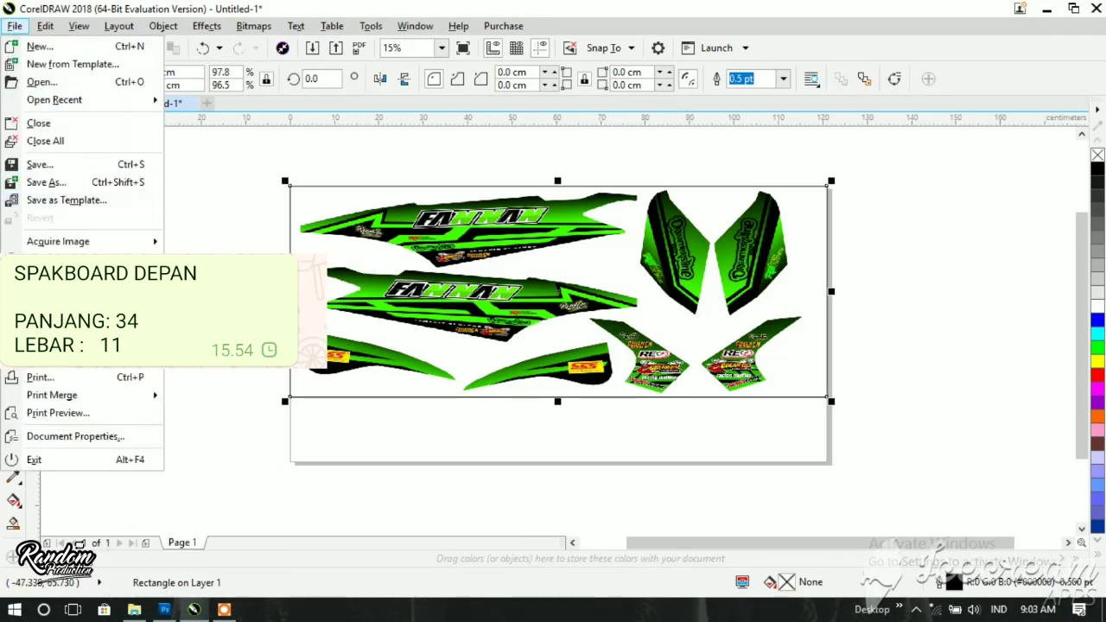
- Export the layout as the PNG 'MIO SPORTY SIAP CETAK' at 121.02 cm wide
{"action": "key", "text": "Escape"}
{"action": "key", "text": "ctrl+e"}
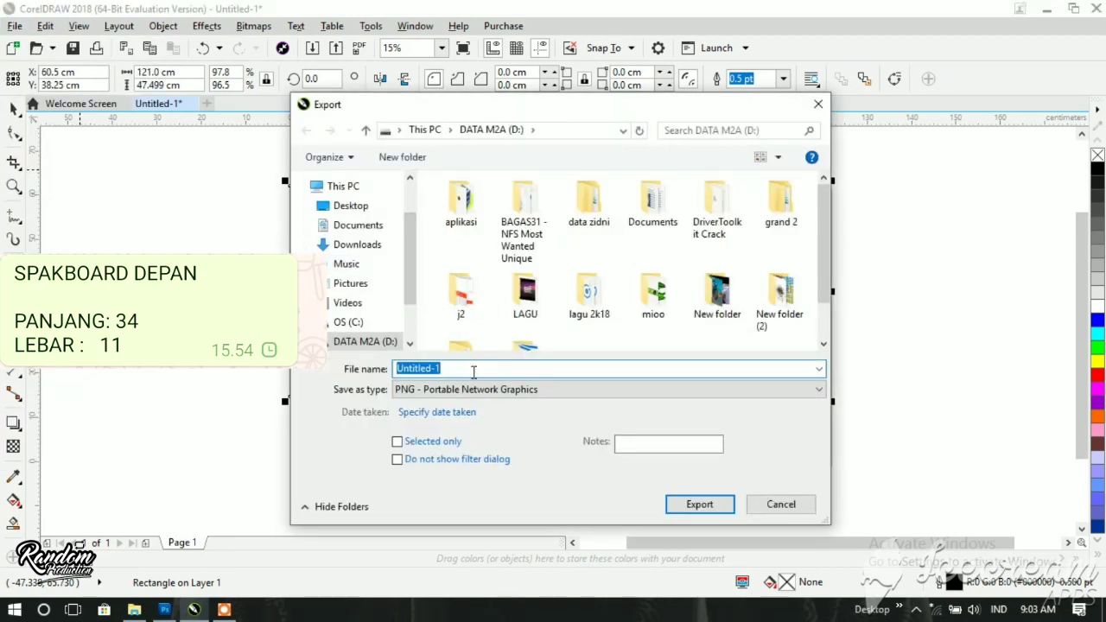
{"action": "type", "text": "MIO SPORTY SIAP"}
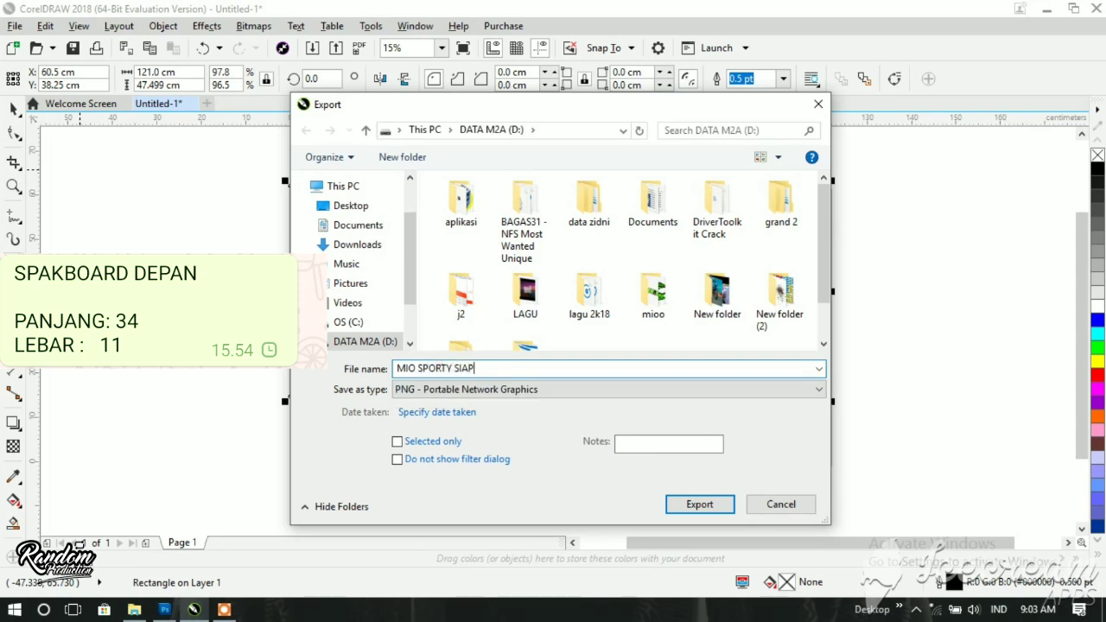
{"action": "type", "text": "CETAK"}
{"action": "left_click", "coordinate": [708, 509]}
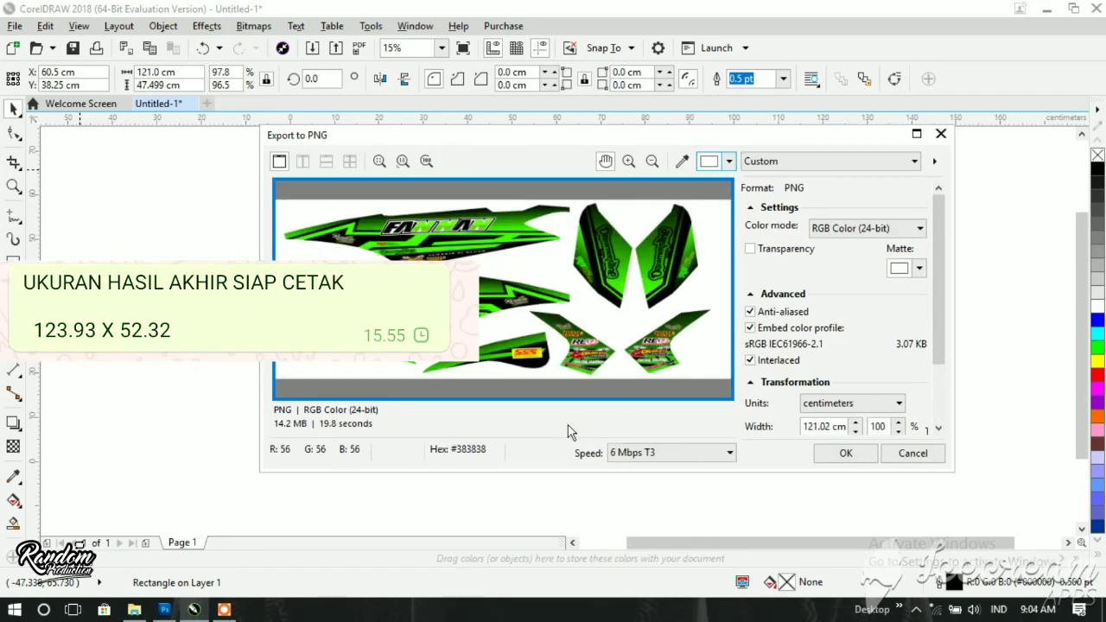
{"action": "left_click", "coordinate": [846, 453]}
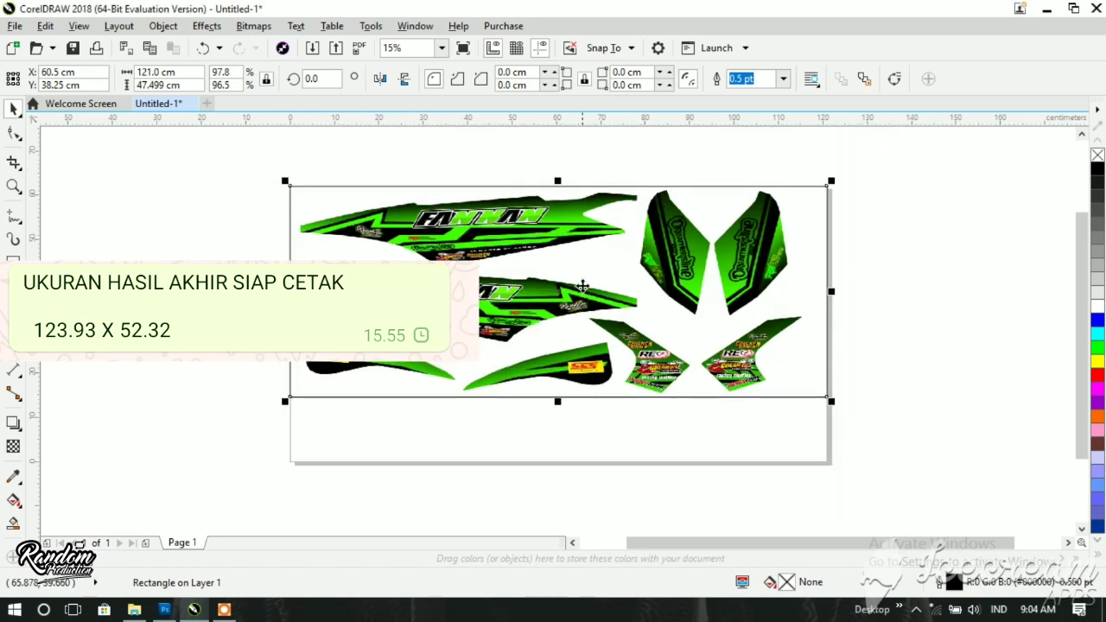
{"action": "left_click", "coordinate": [1046, 8]}
- Open MIO SPORTY SIAP CETAK.png on DATA M2A (D:) to preview it, then close it and minimise Explorer
{"action": "left_click", "coordinate": [1042, 11]}
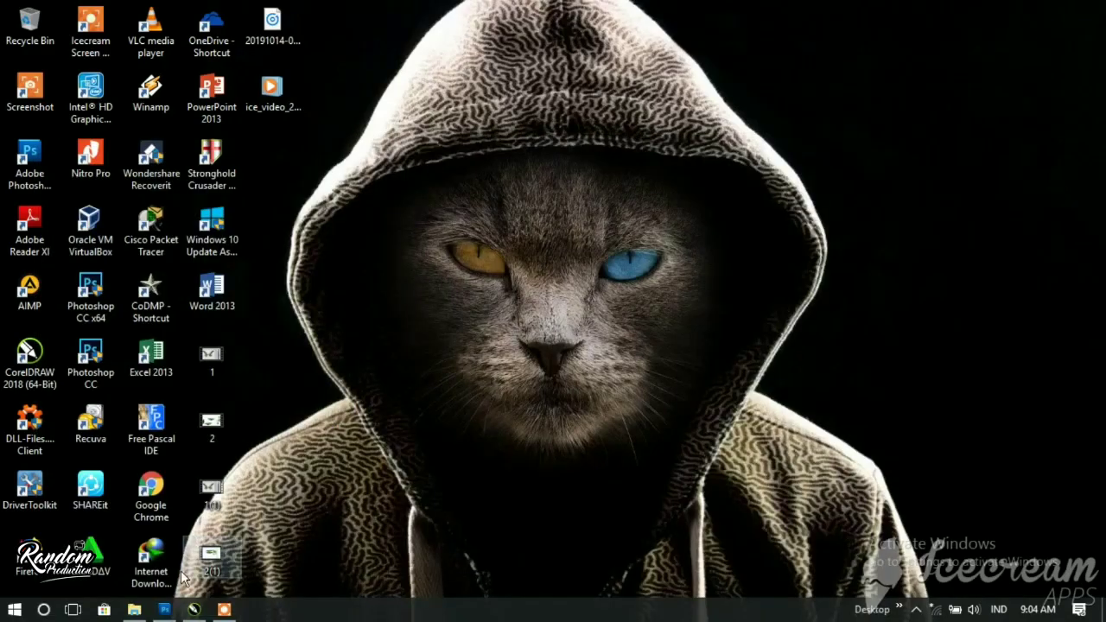
{"action": "left_click", "coordinate": [134, 610]}
{"action": "left_click", "coordinate": [85, 296]}
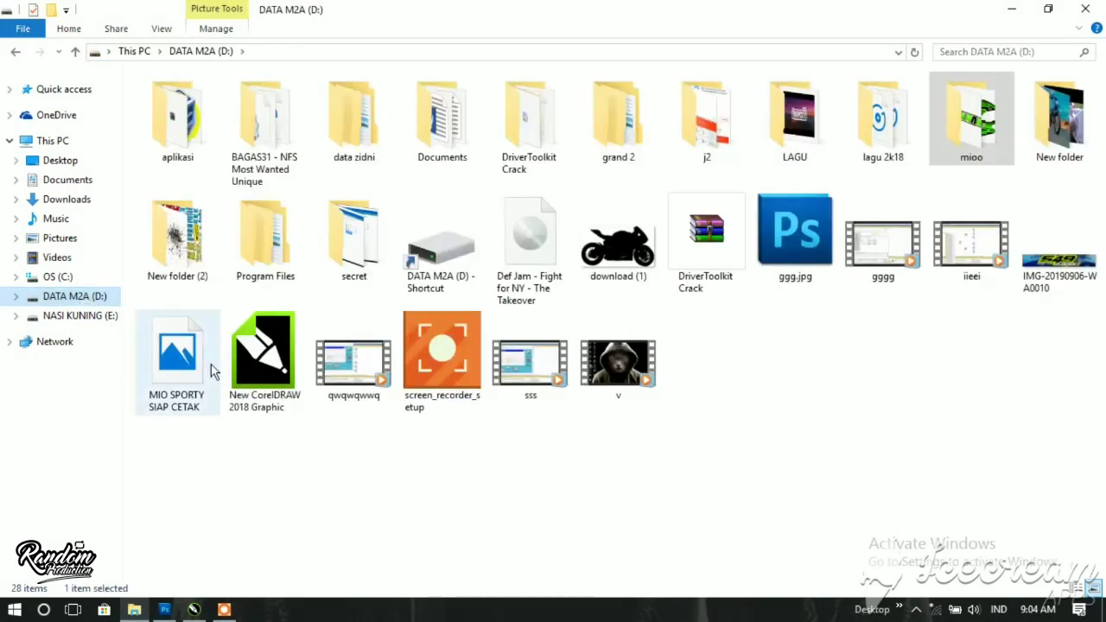
{"action": "left_click", "coordinate": [213, 387]}
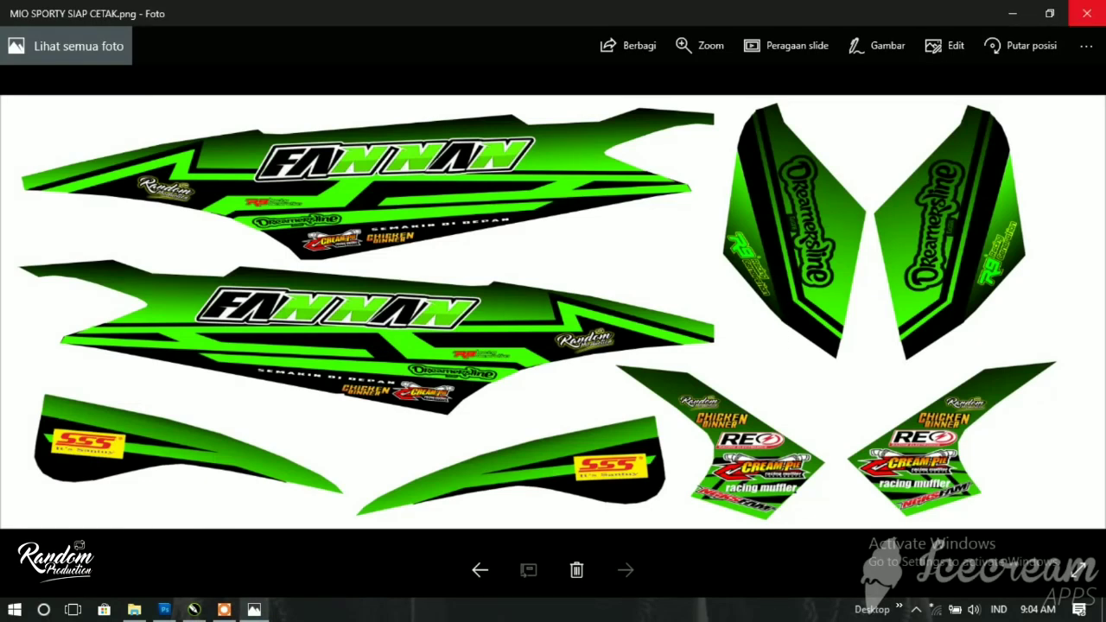
{"action": "left_click", "coordinate": [1086, 17]}
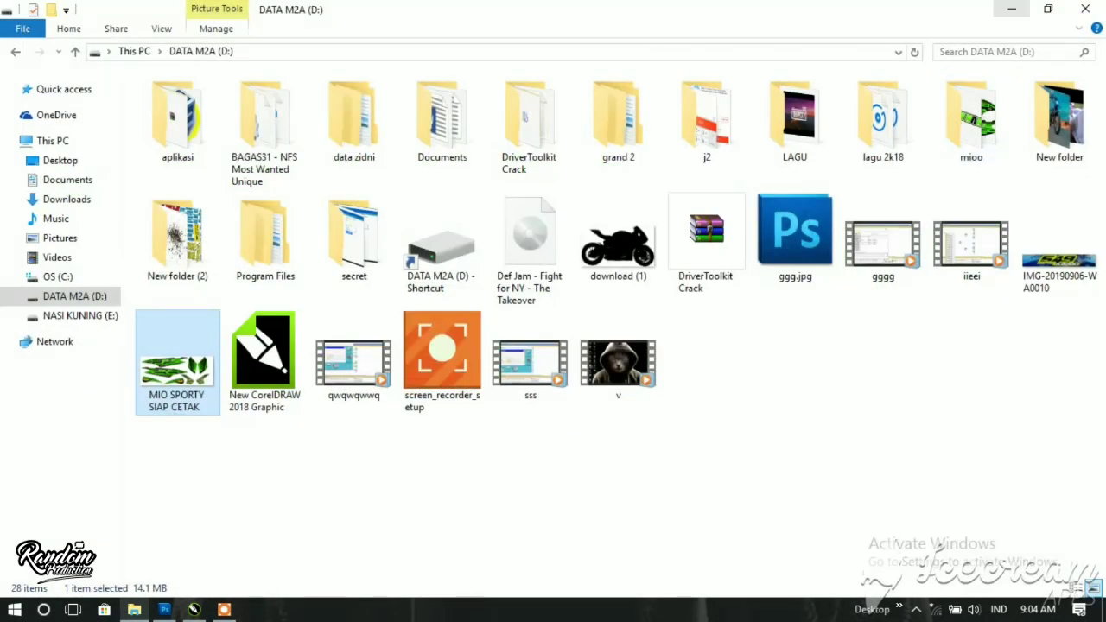
{"action": "left_click", "coordinate": [1013, 8]}
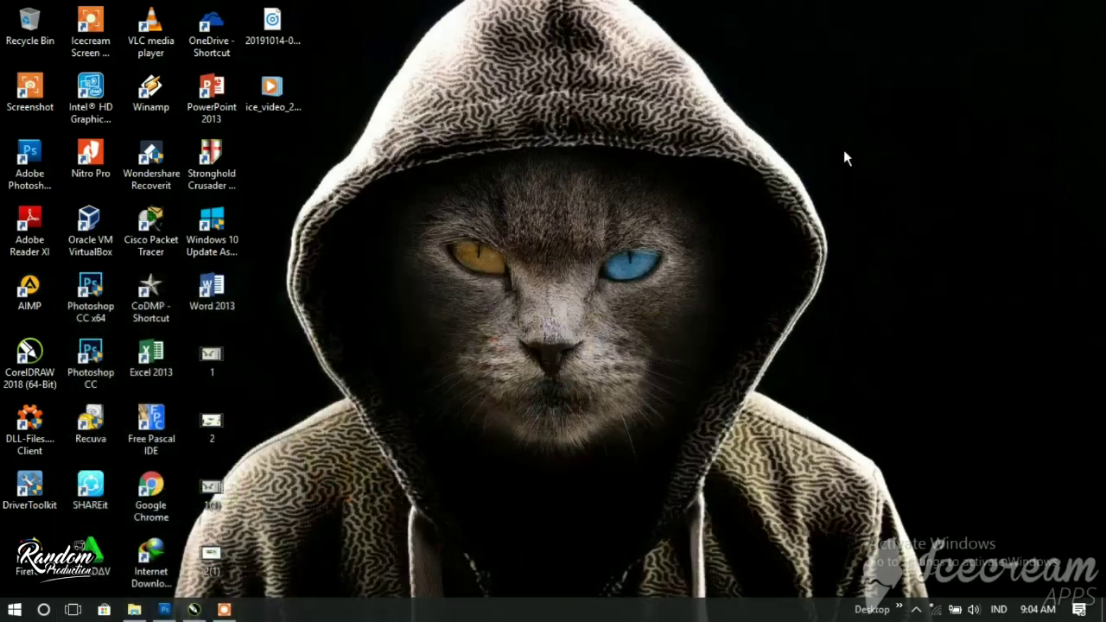
- Show Icecream Screen Recorder's recording panel from its taskbar icon
{"action": "left_click", "coordinate": [224, 609]}
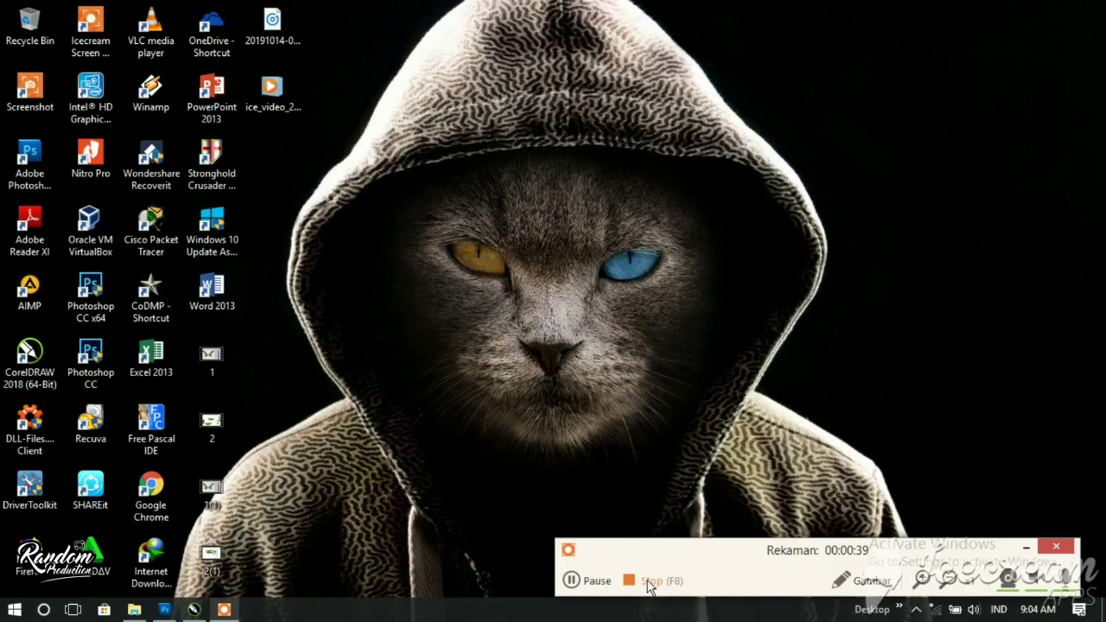